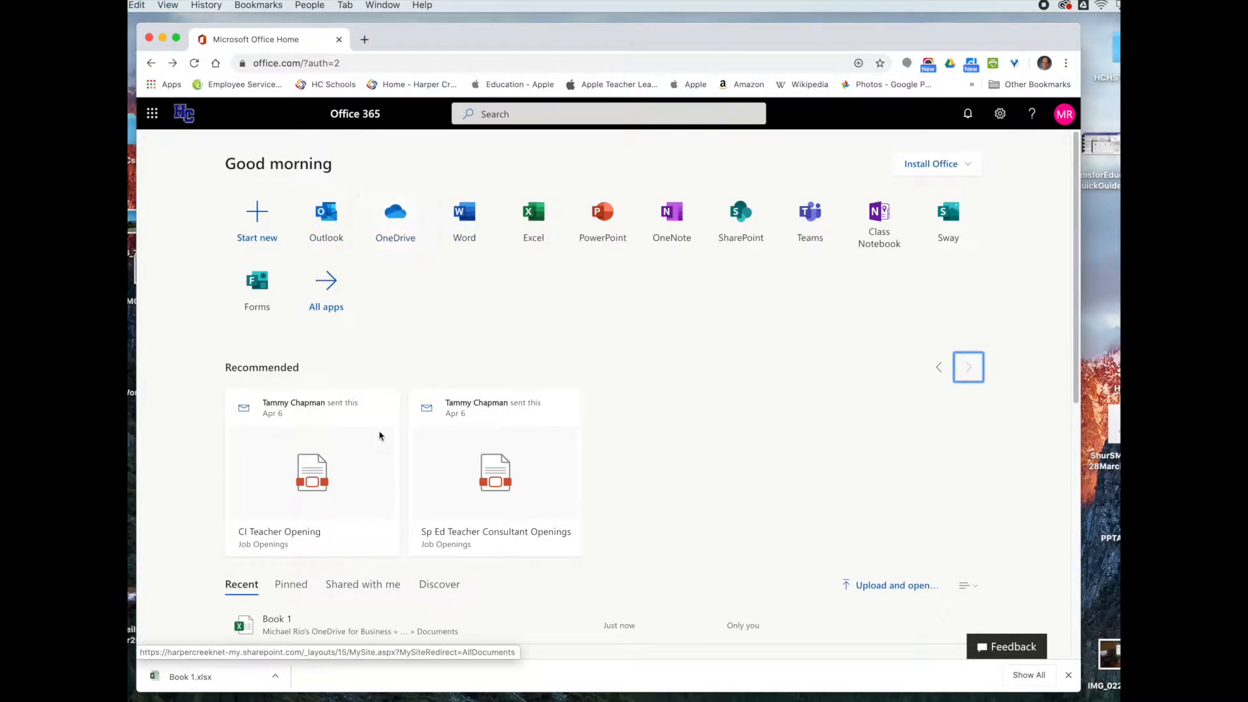
# Step: Open Excel from the Office home page and create the new blank workbook Book 2
pyautogui.scroll(-1, 598, 568)
pyautogui.scroll(-5, 598, 568)
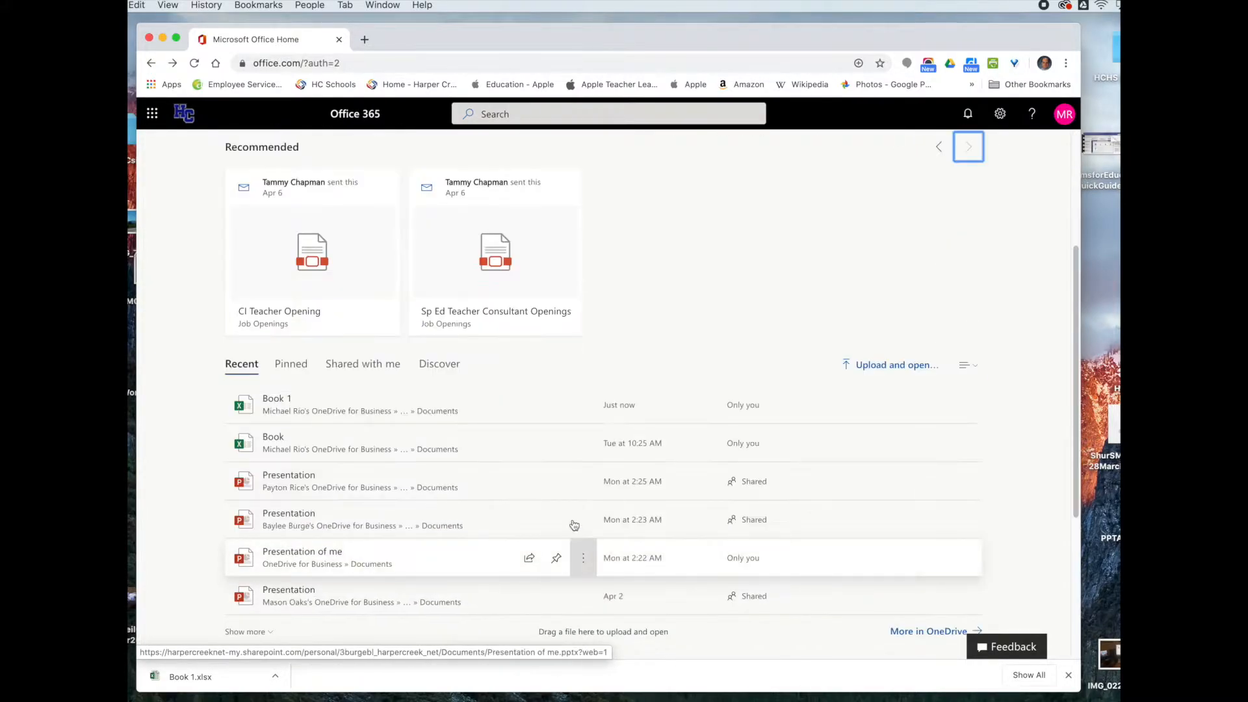
pyautogui.scroll(5, 650, 416)
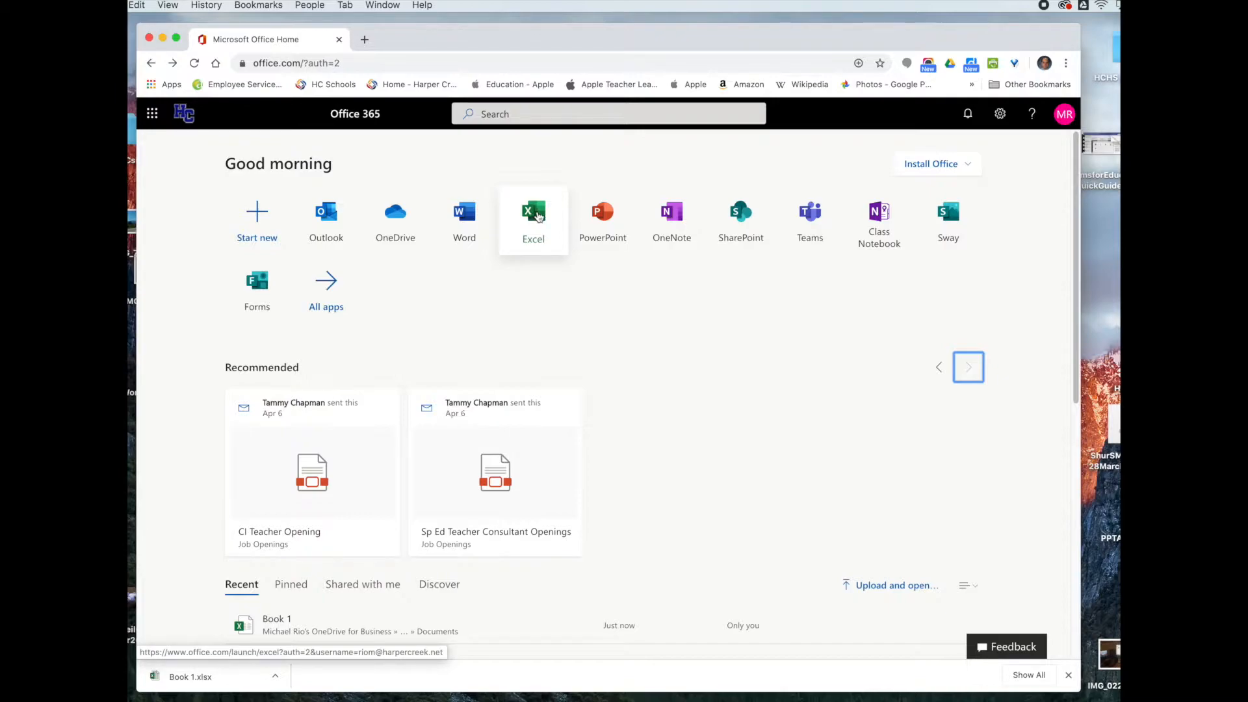
pyautogui.click(538, 218)
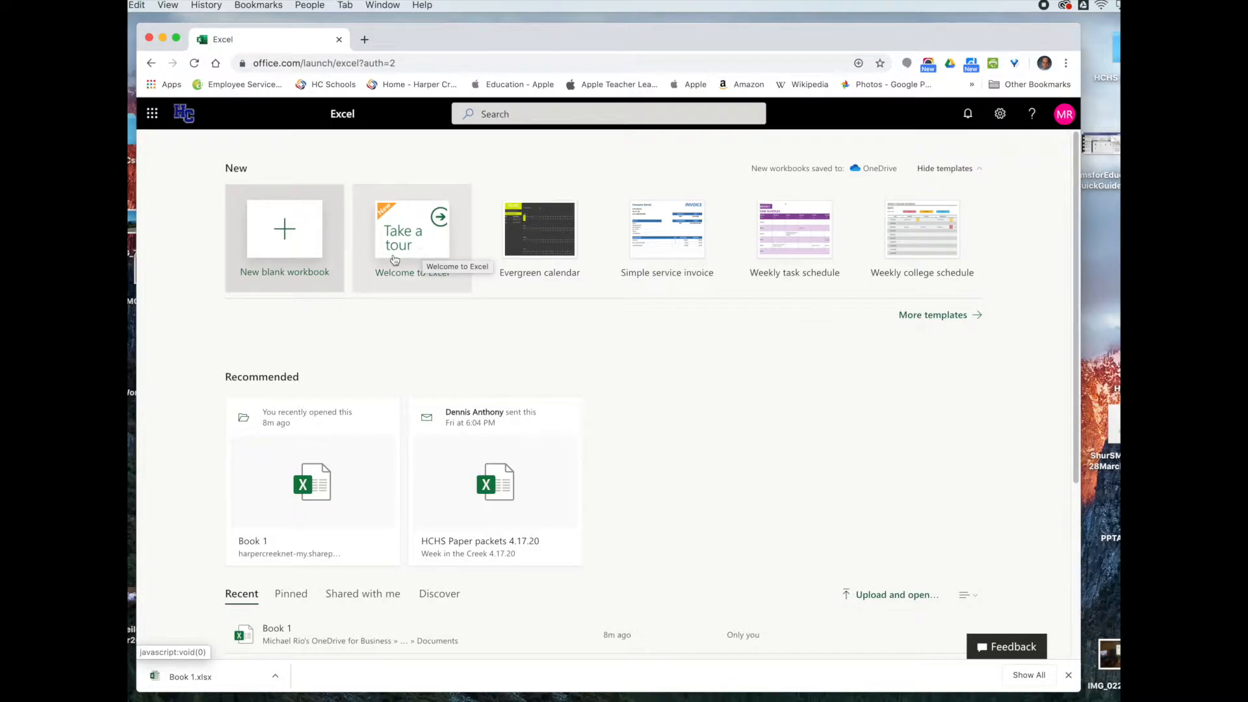
pyautogui.click(283, 229)
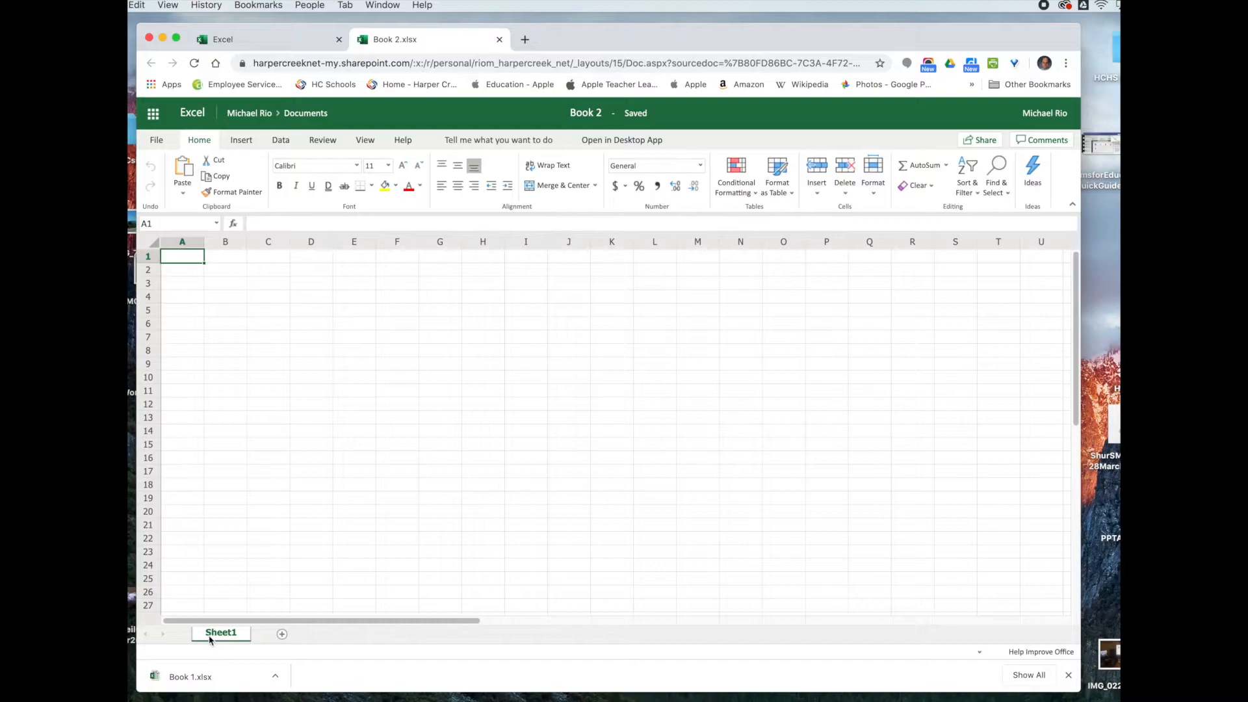
# Step: Add two new sheets, Sheet2 and Sheet3, to the workbook
pyautogui.click(282, 635)
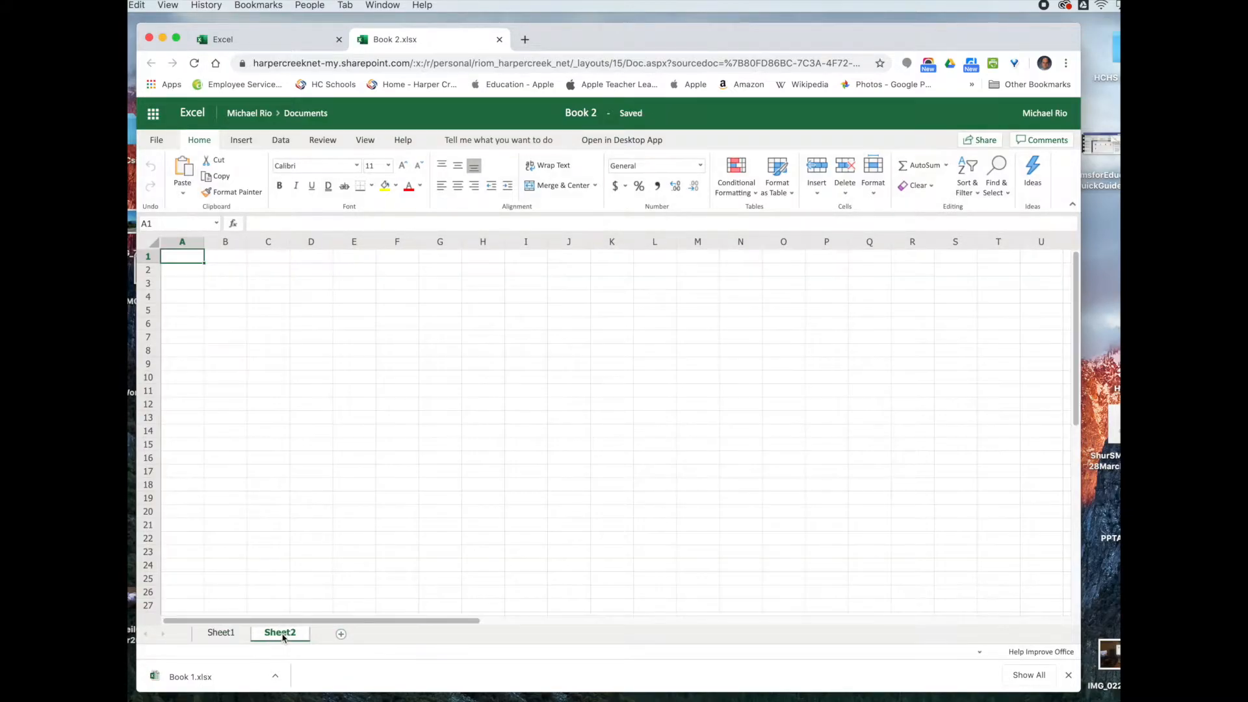
pyautogui.click(341, 635)
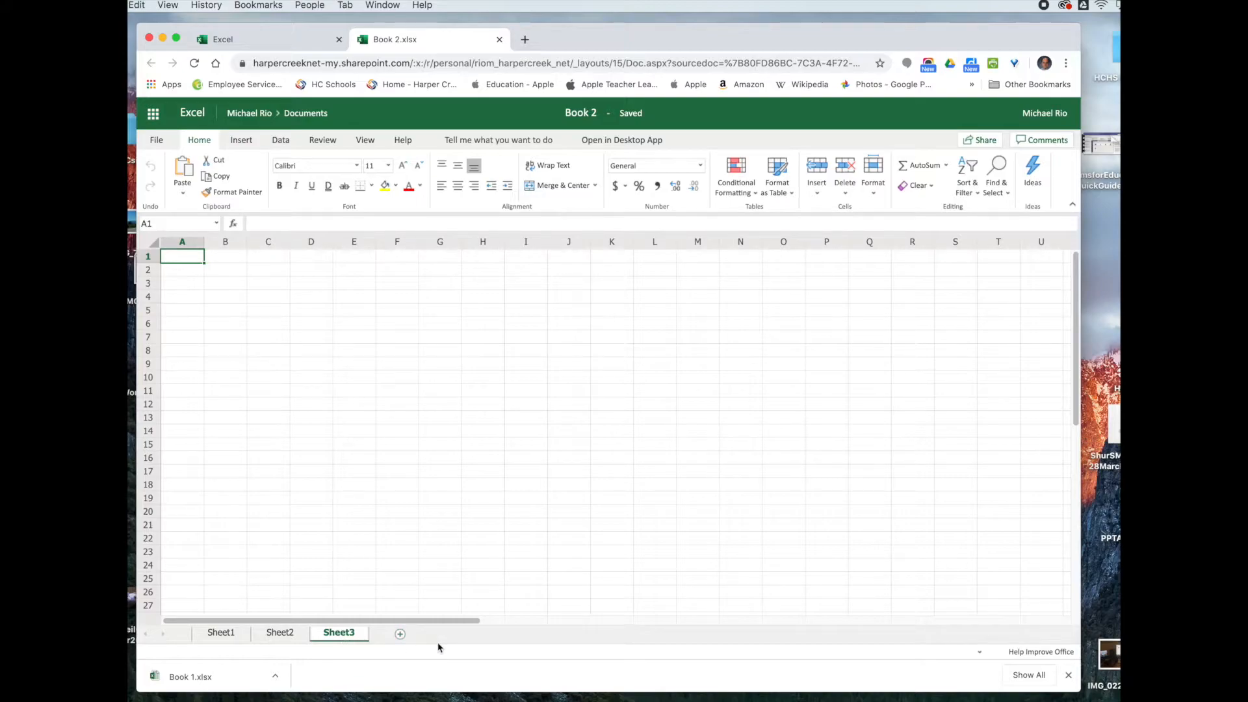
pyautogui.click(289, 635)
pyautogui.click(225, 635)
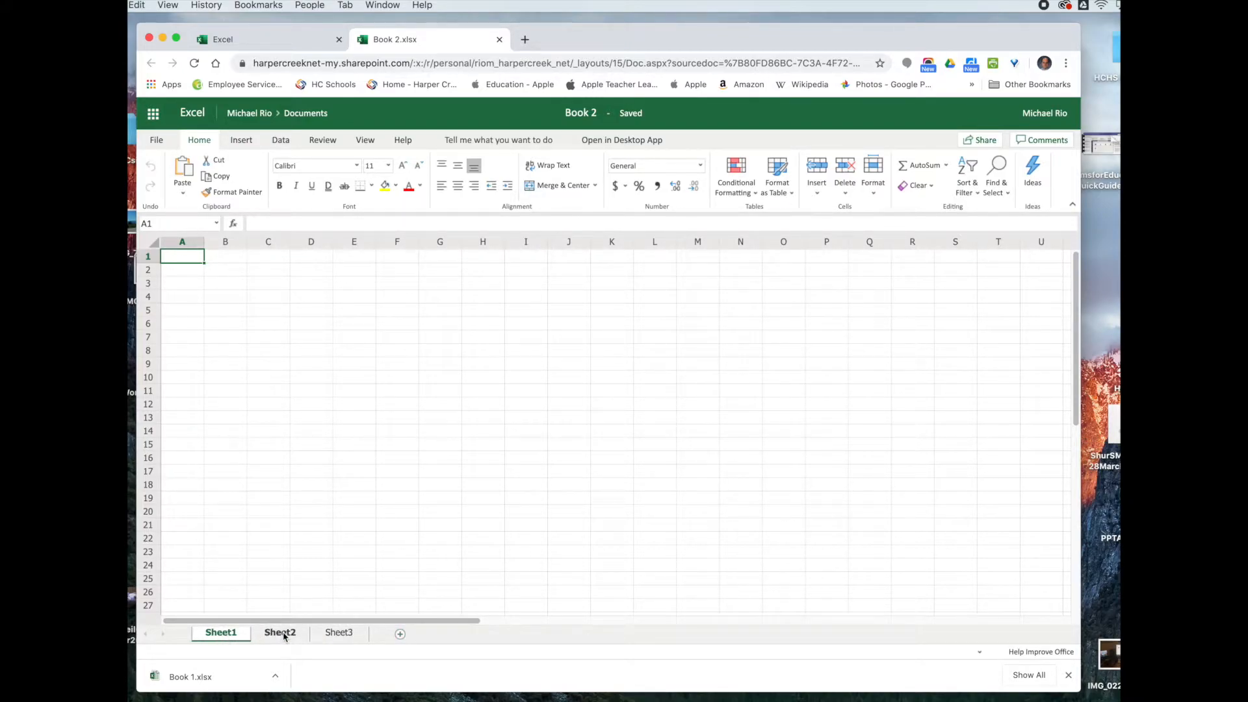
# Step: Rename Sheet1 to Budget, keep Sheet2's name, and return to the Budget sheet
pyautogui.rightClick(218, 636)
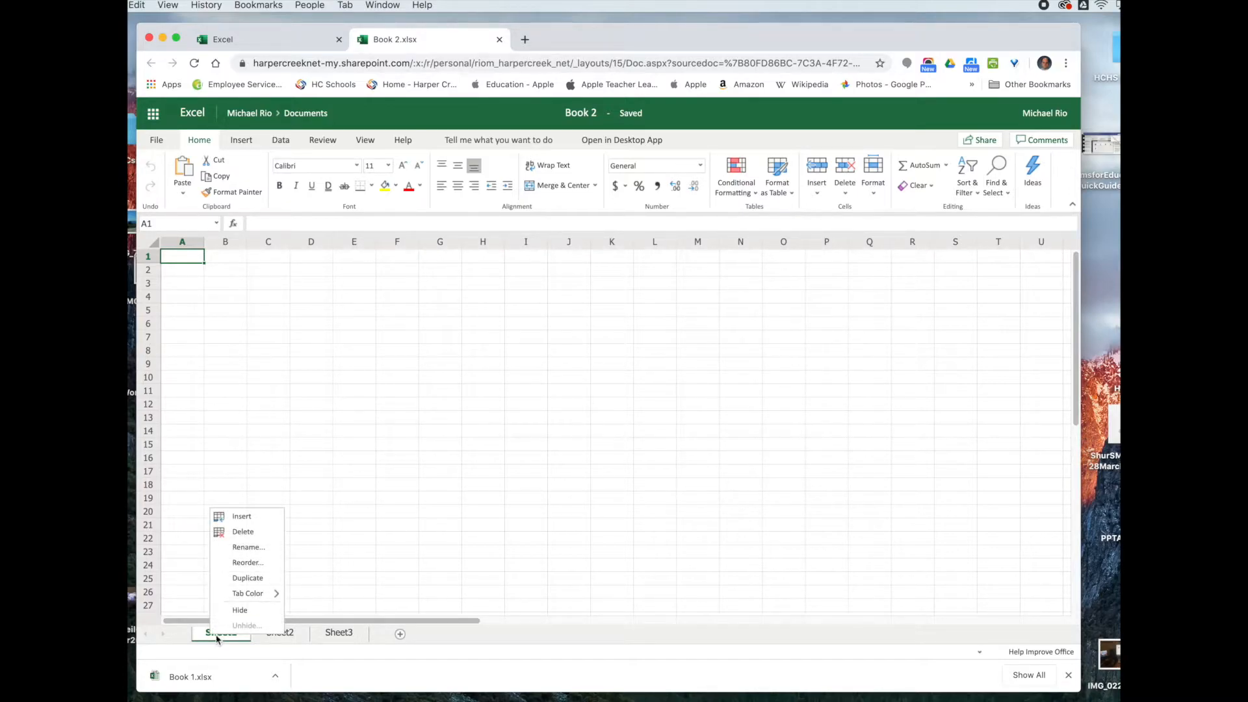
pyautogui.click(243, 548)
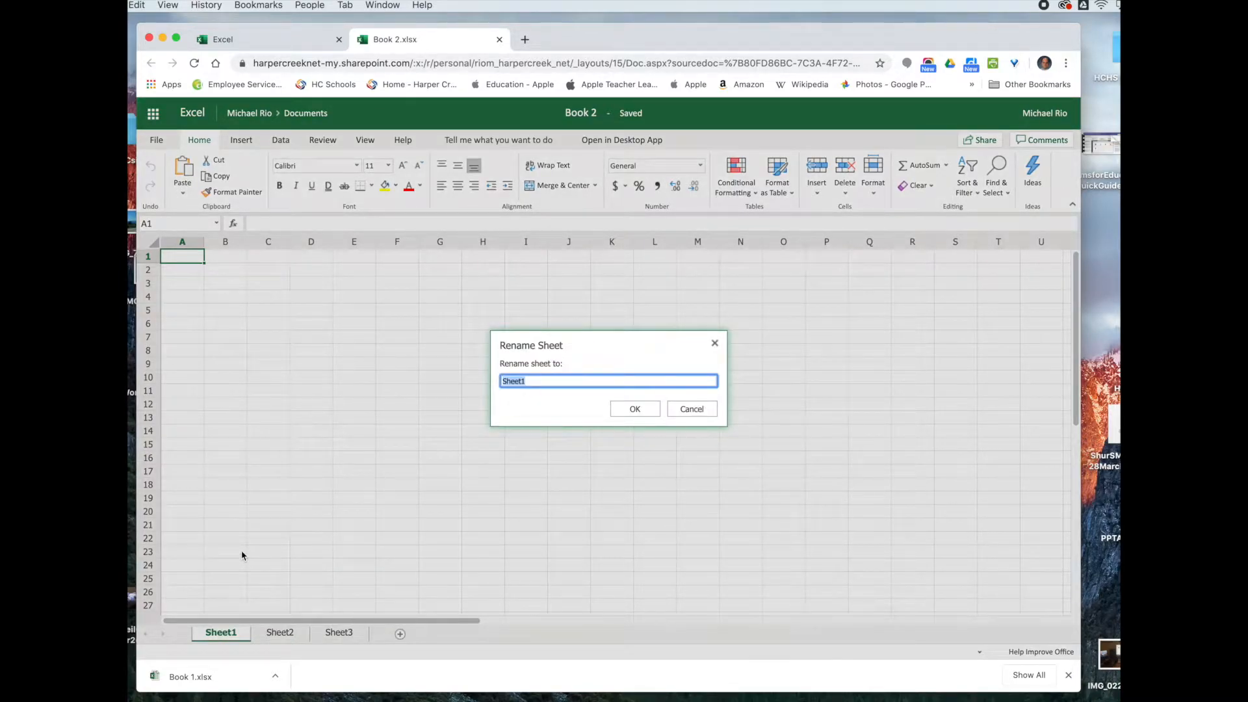
pyautogui.write('Budget')
pyautogui.click(634, 409)
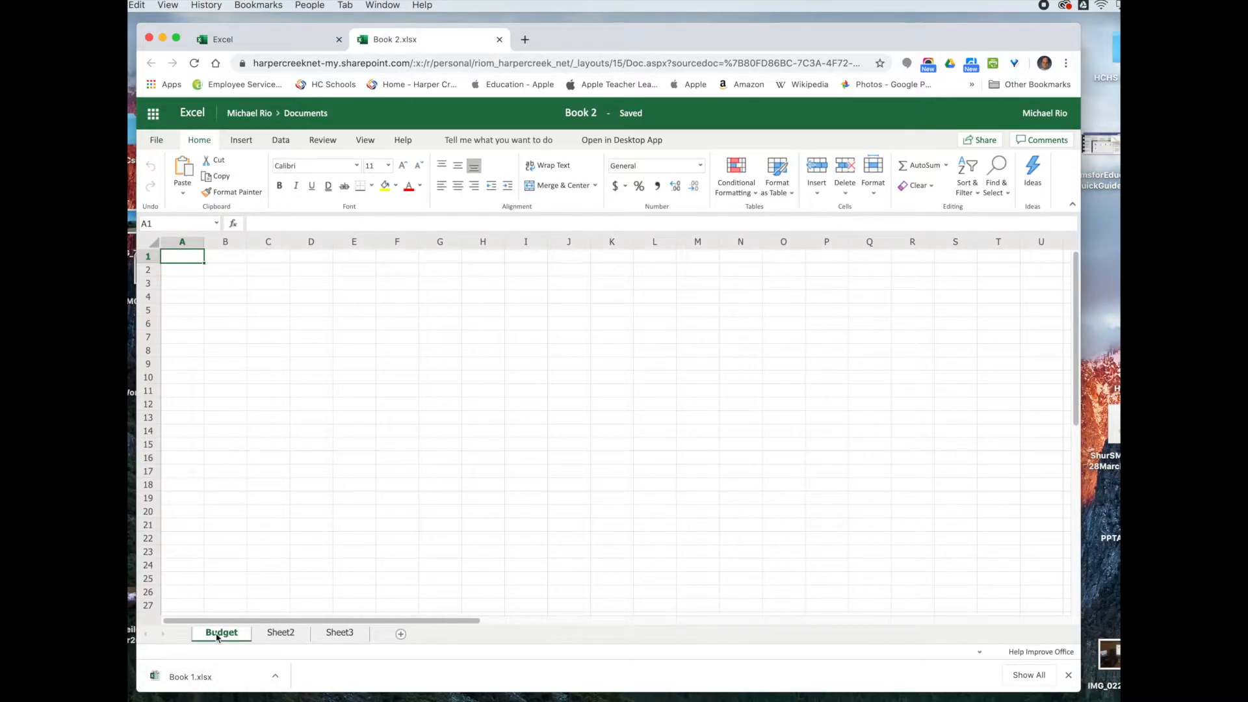
pyautogui.doubleClick(279, 634)
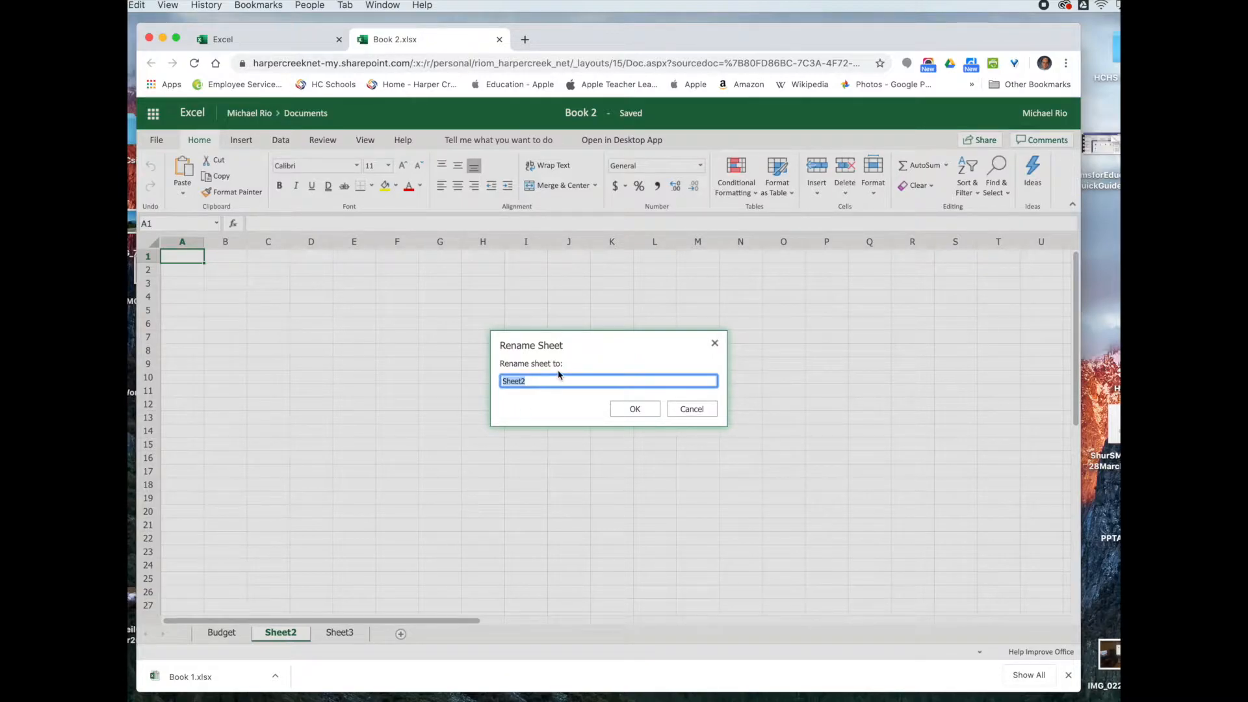
pyautogui.click(699, 410)
pyautogui.click(241, 640)
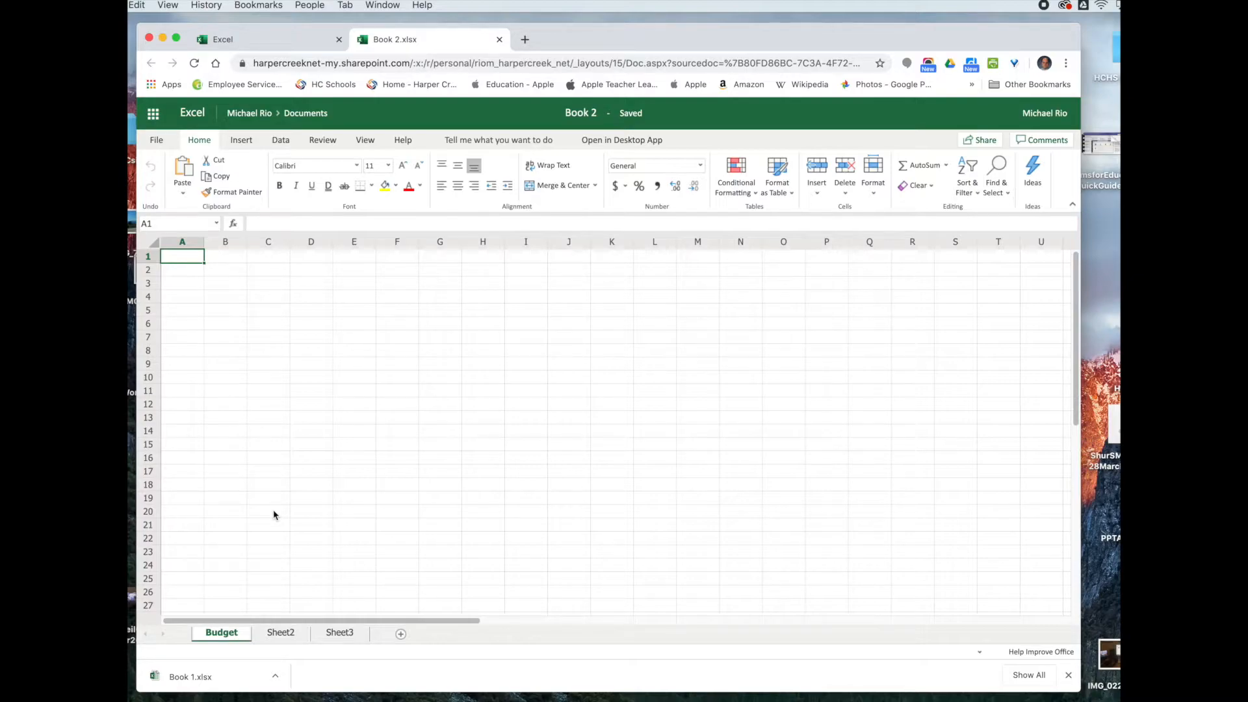
pyautogui.moveTo(611, 41); pyautogui.dragTo(621, 33)
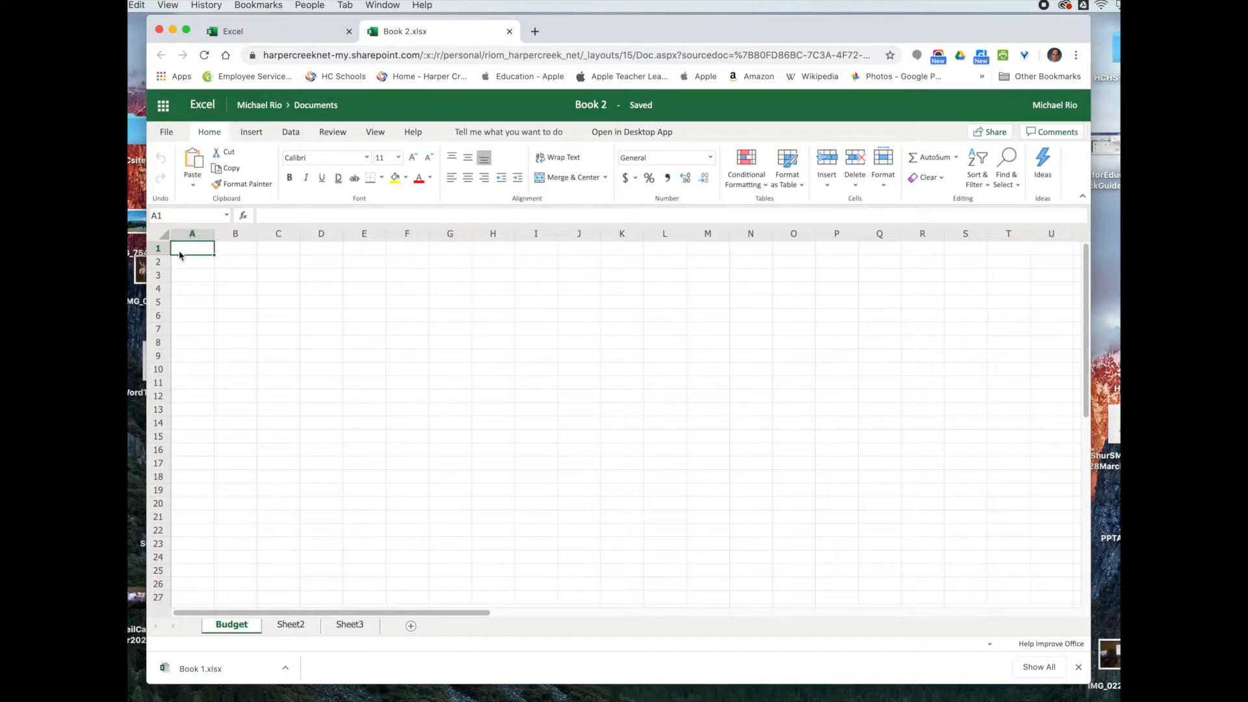
pyautogui.click(282, 305)
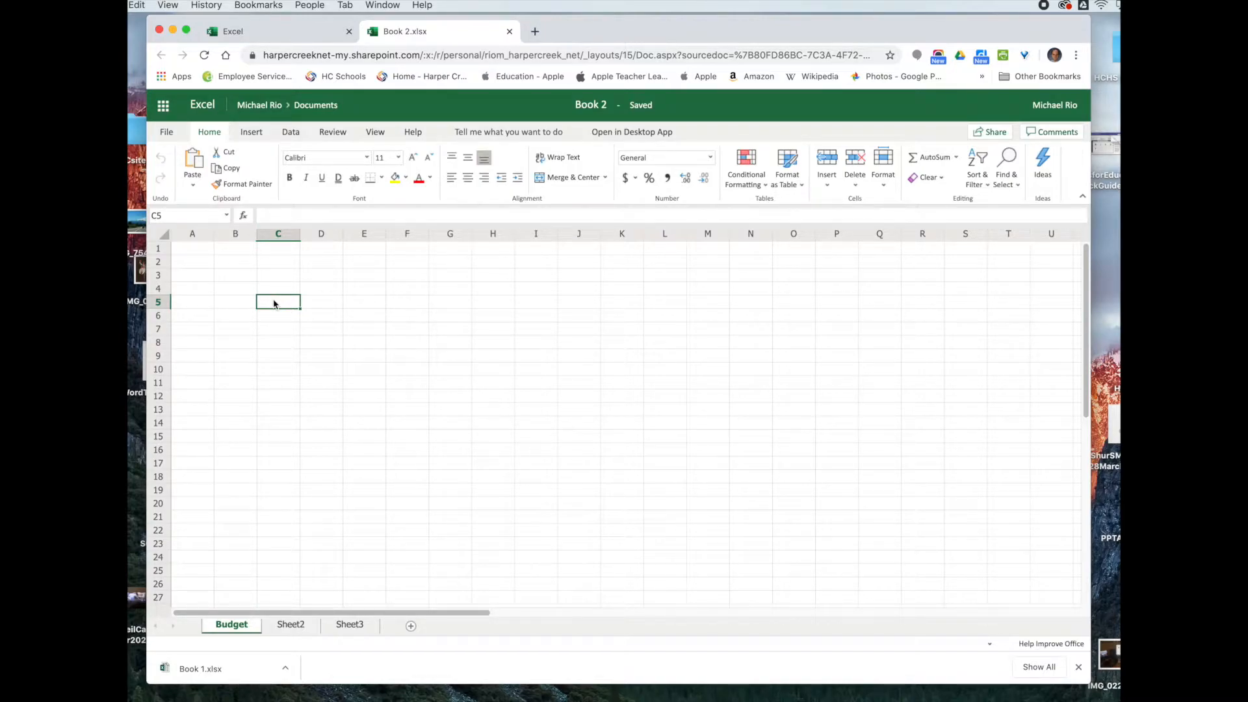
pyautogui.click(290, 332)
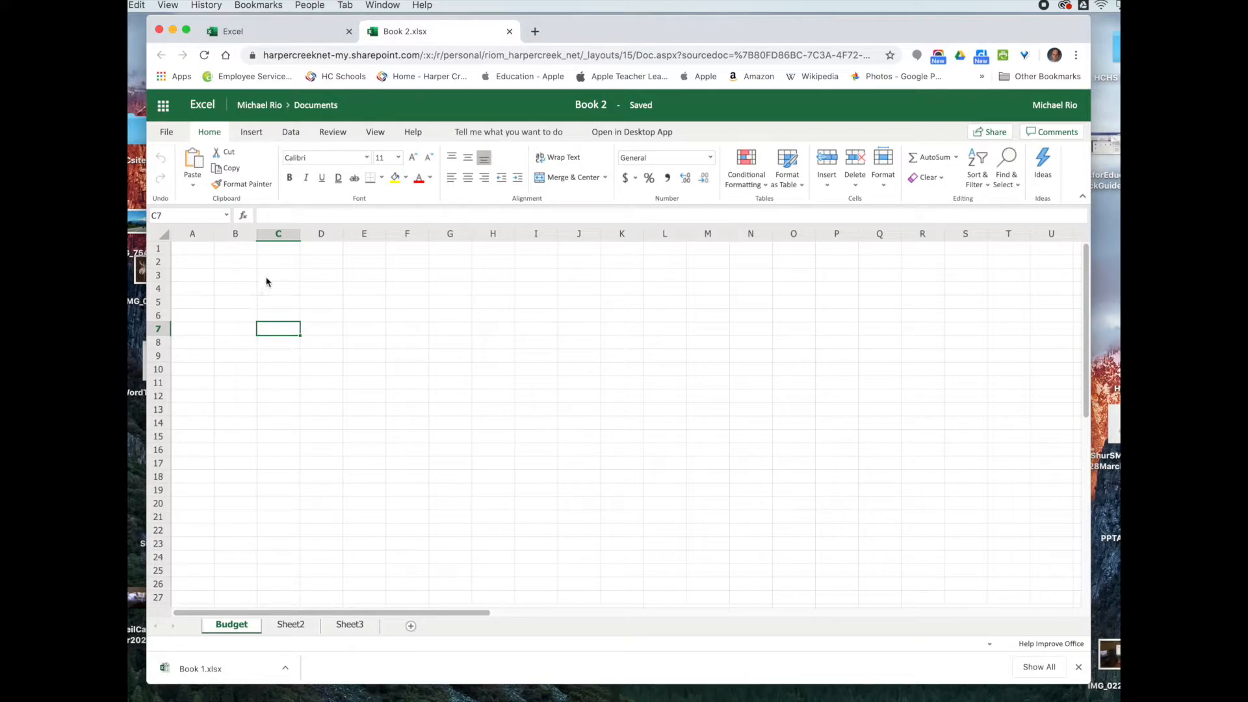
pyautogui.click(235, 275)
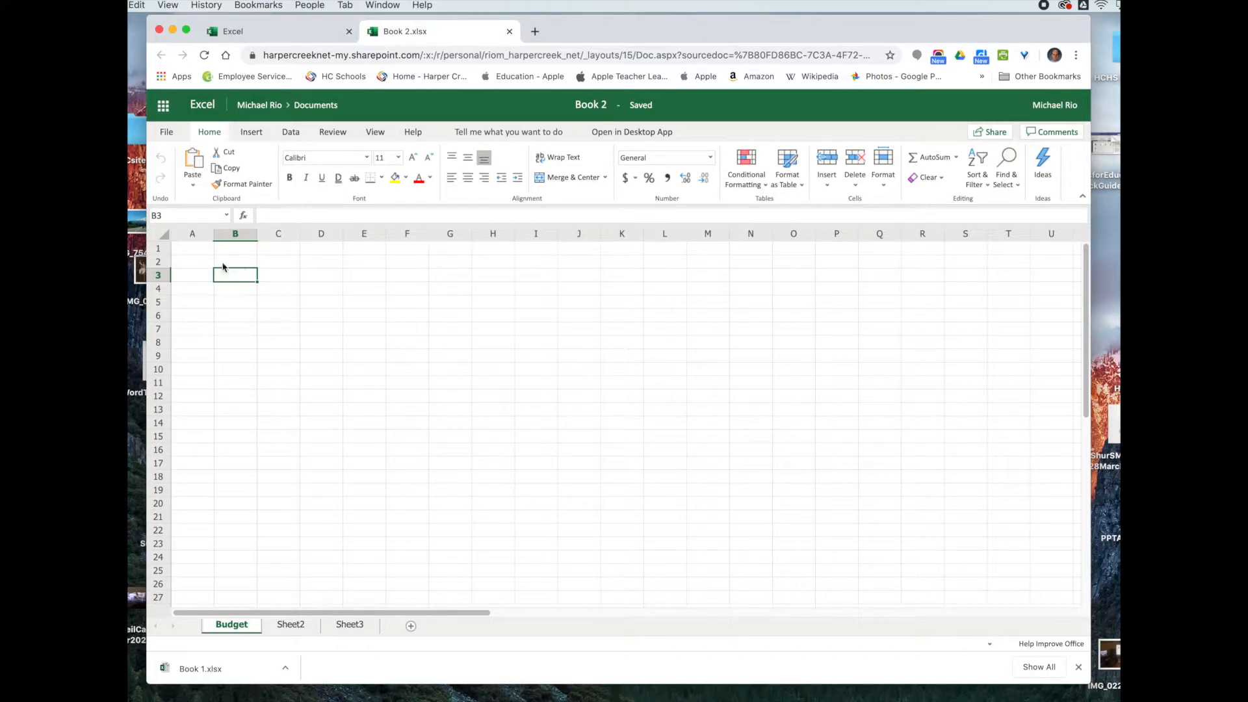
pyautogui.click(201, 249)
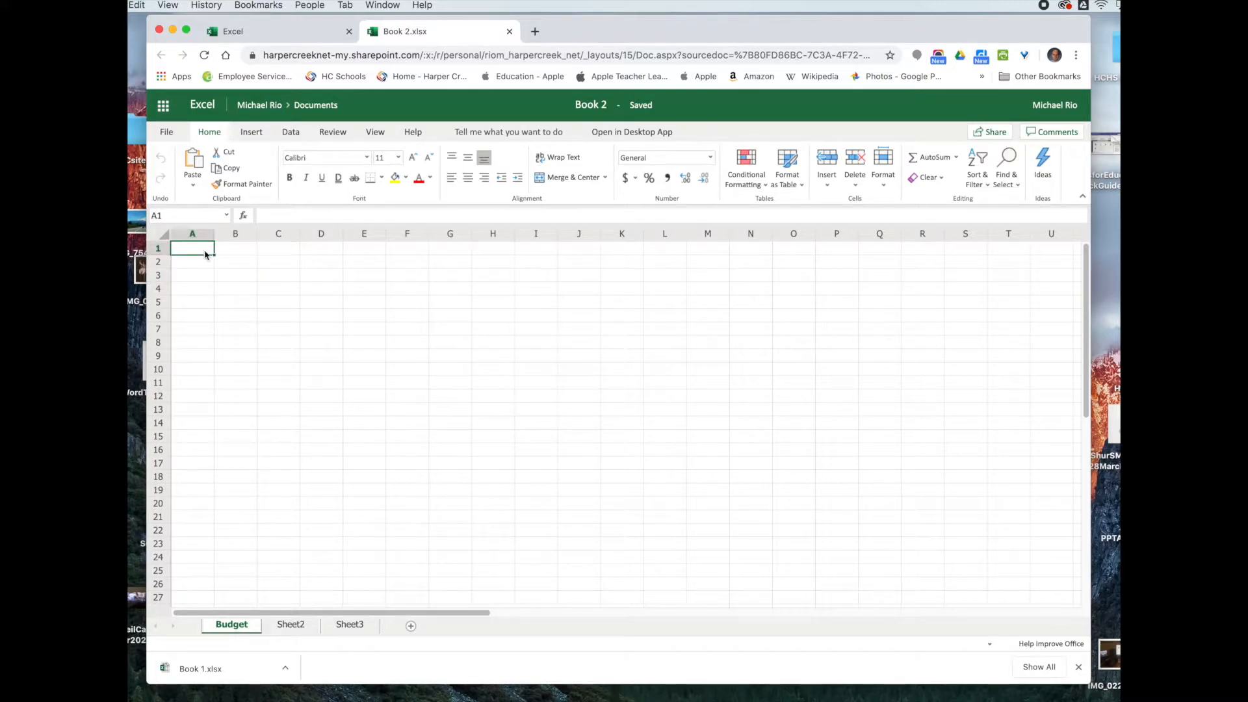
pyautogui.click(232, 280)
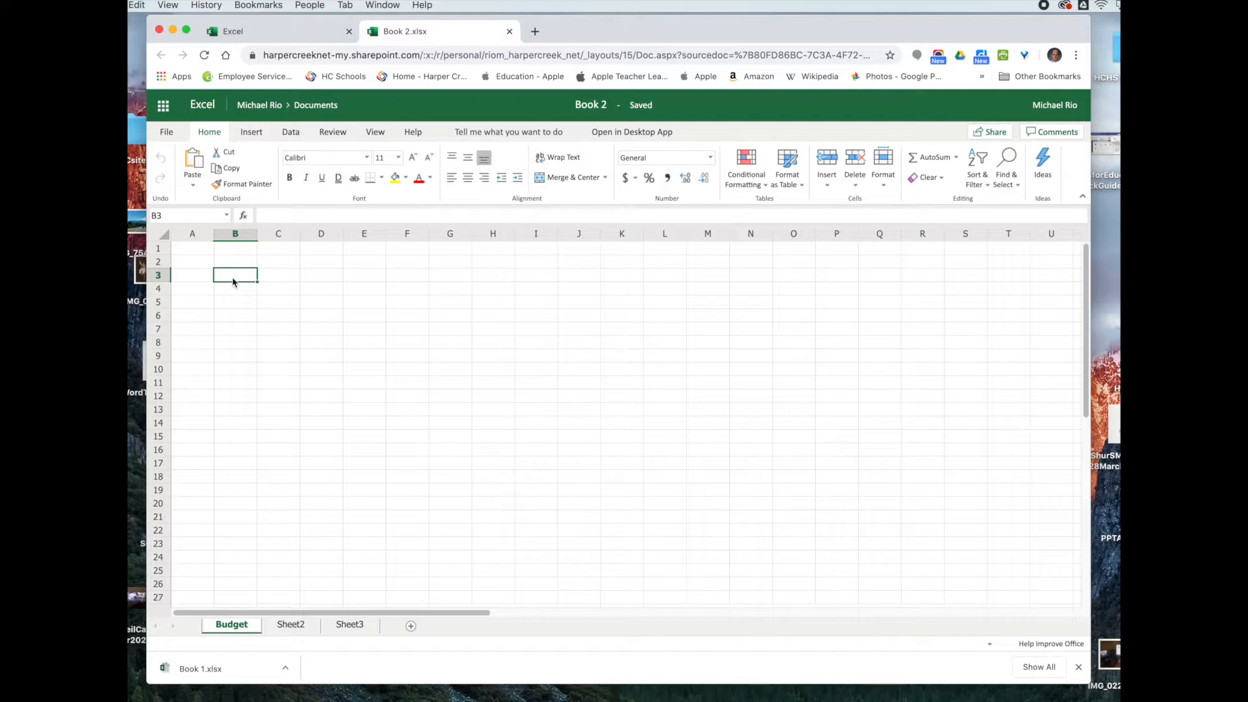
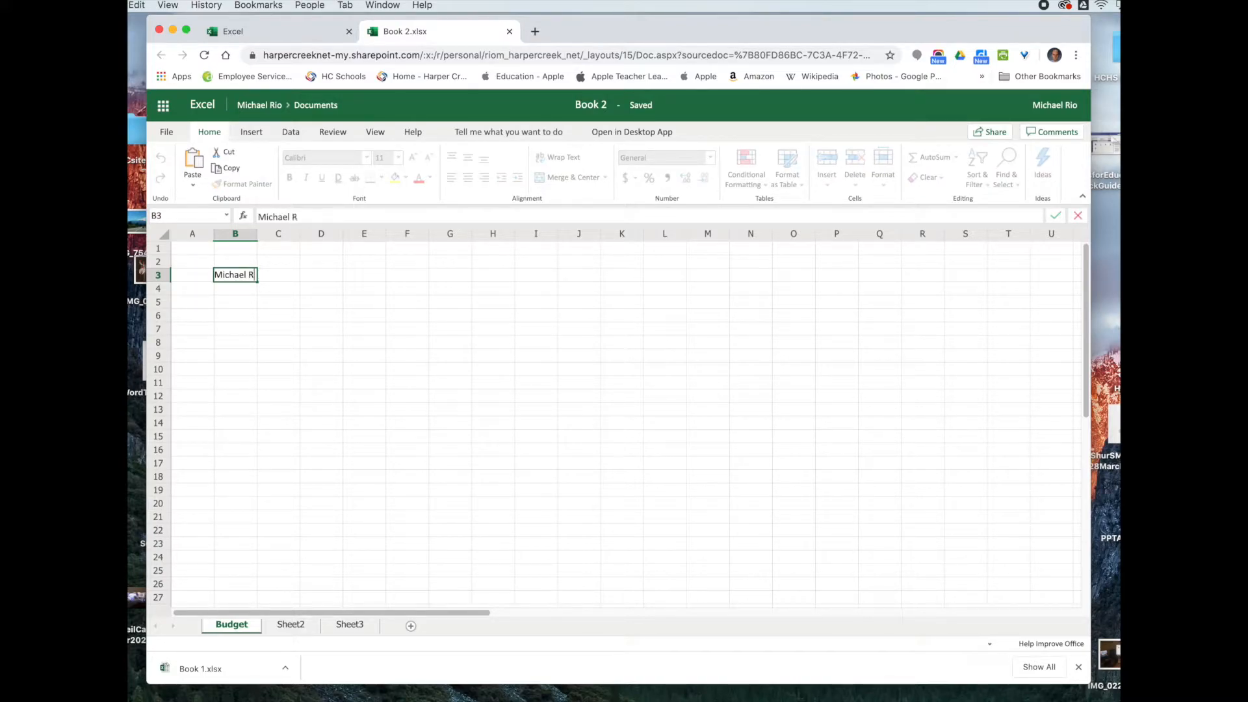
pyautogui.click(281, 306)
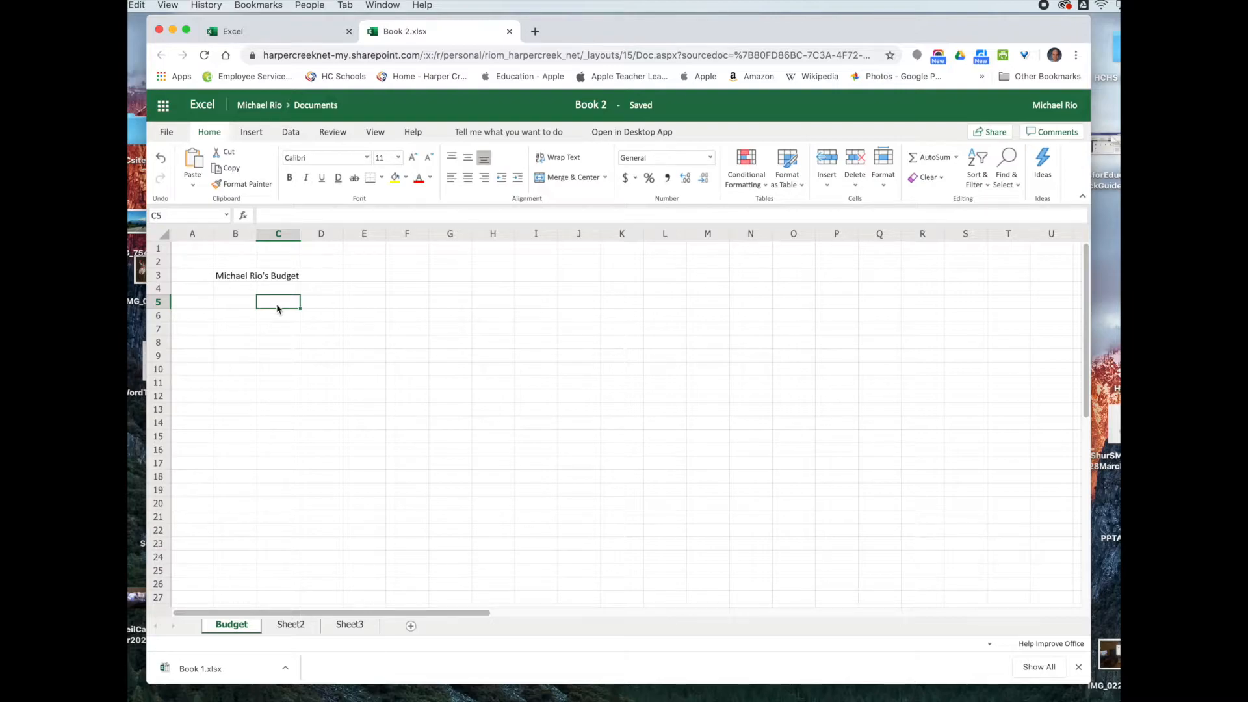
pyautogui.click(282, 276)
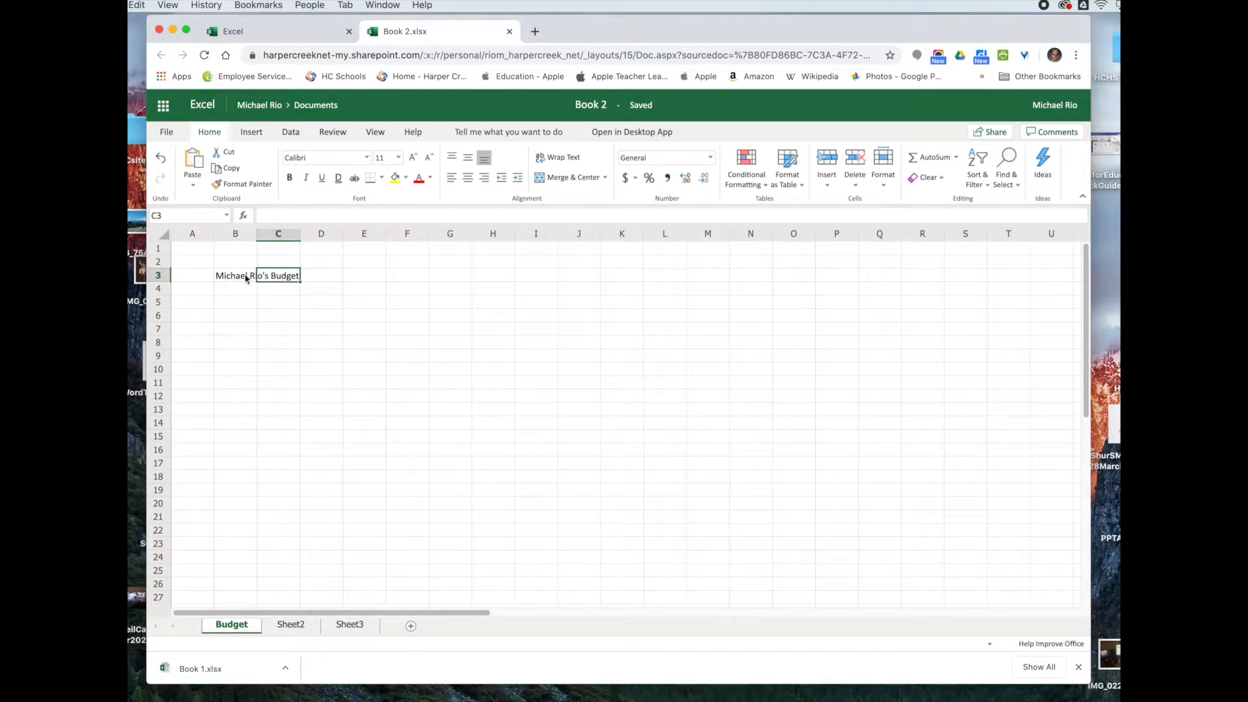
pyautogui.click(235, 278)
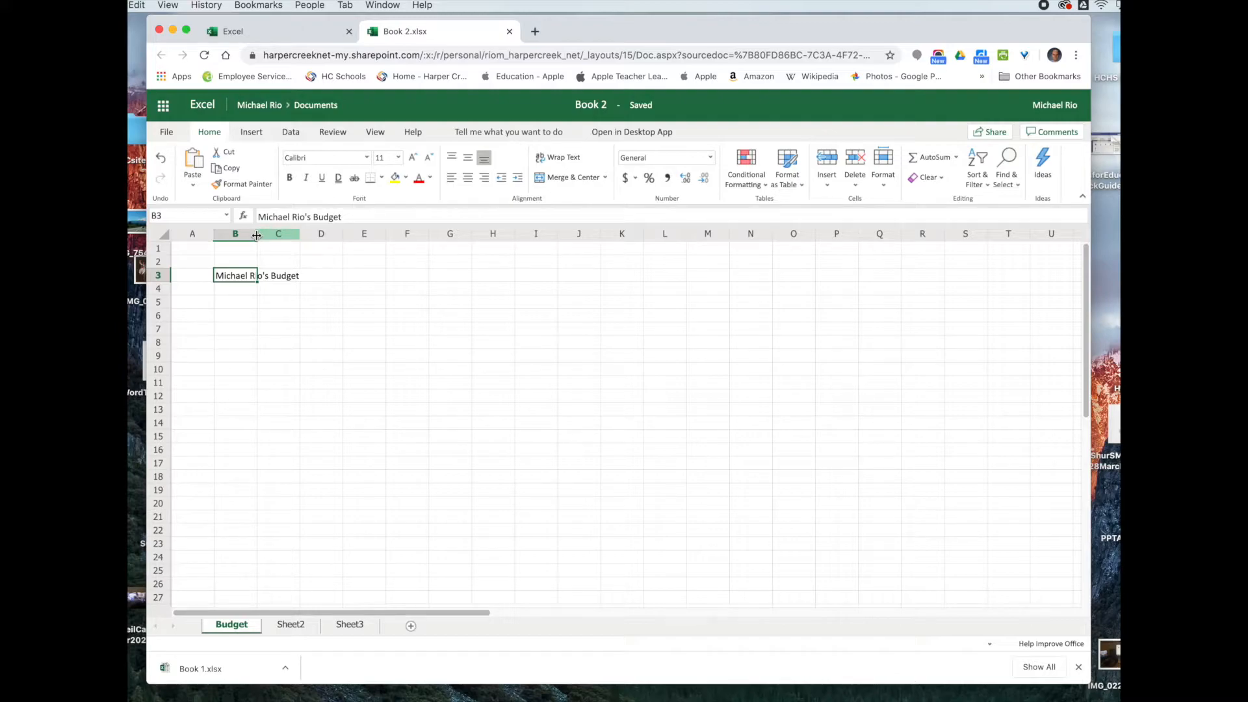
# Step: Widen column B, then narrow it back to 12.86 (95 pixels)
pyautogui.moveTo(257, 235); pyautogui.dragTo(304, 246)
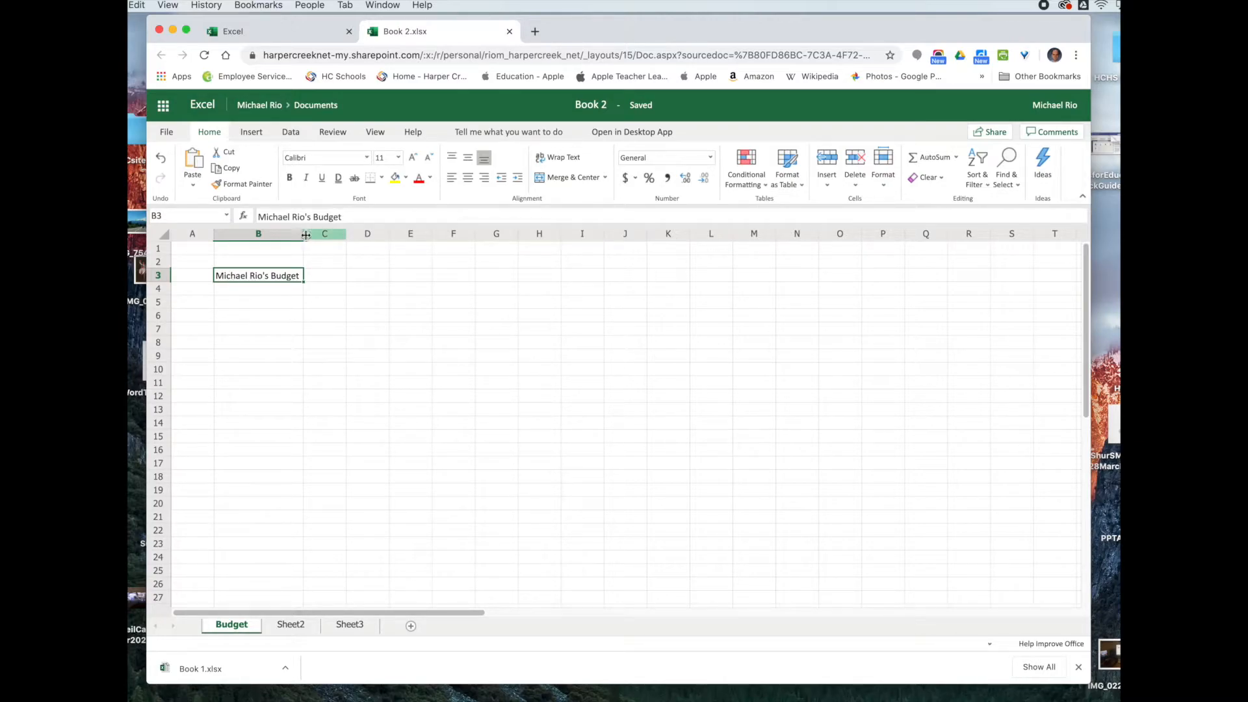
pyautogui.moveTo(303, 235); pyautogui.dragTo(280, 241)
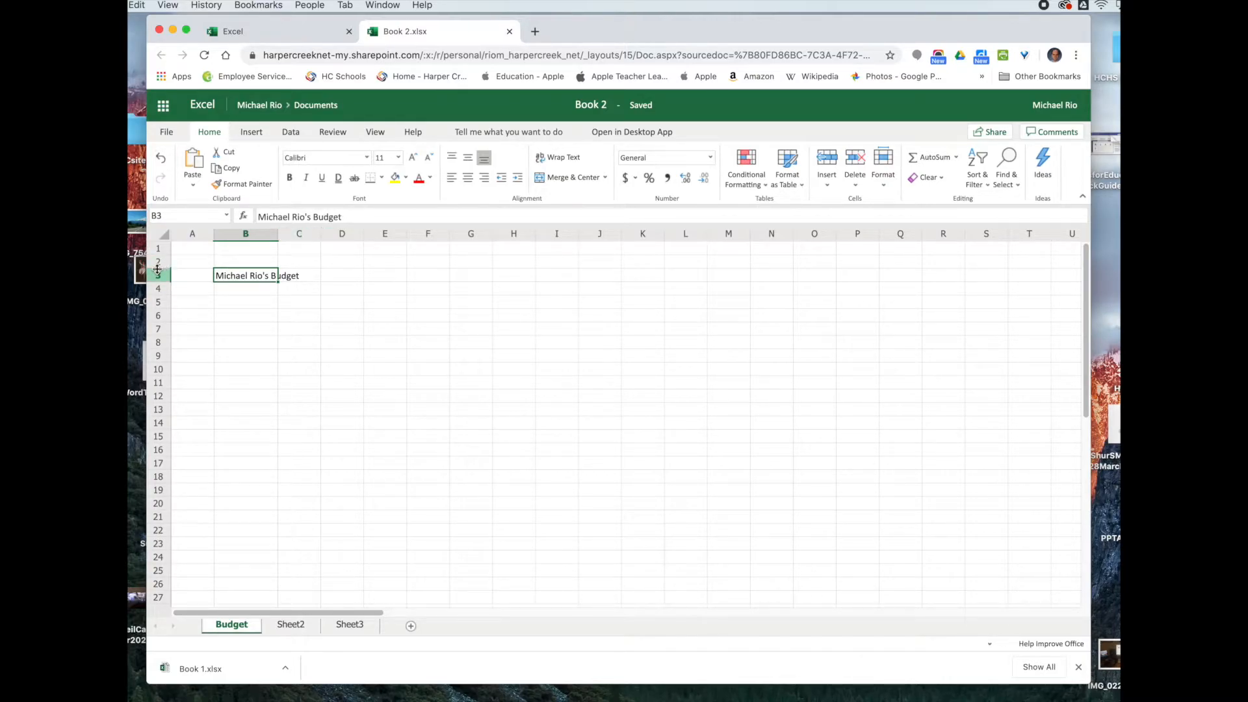
# Step: Resize rows 2 and 3 around the title, leaving row 3 slightly shorter
pyautogui.moveTo(156, 269); pyautogui.dragTo(157, 263)
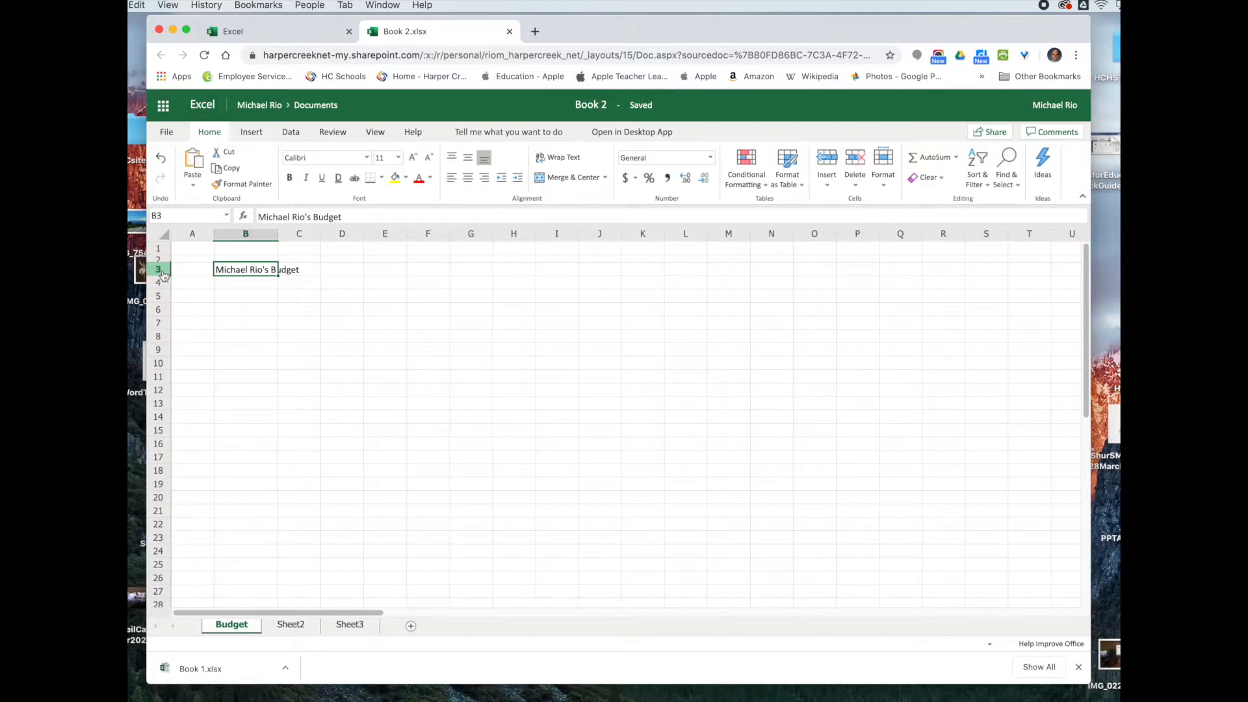
pyautogui.moveTo(158, 274); pyautogui.dragTo(163, 262)
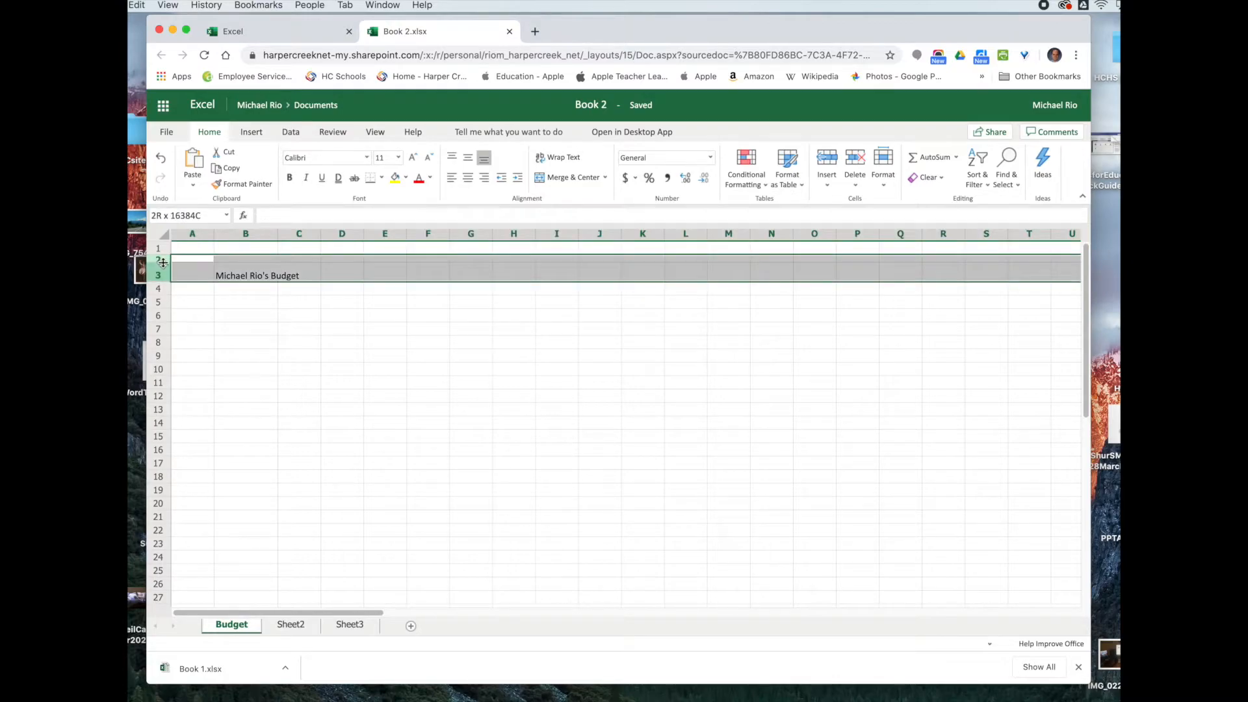
pyautogui.click(163, 276)
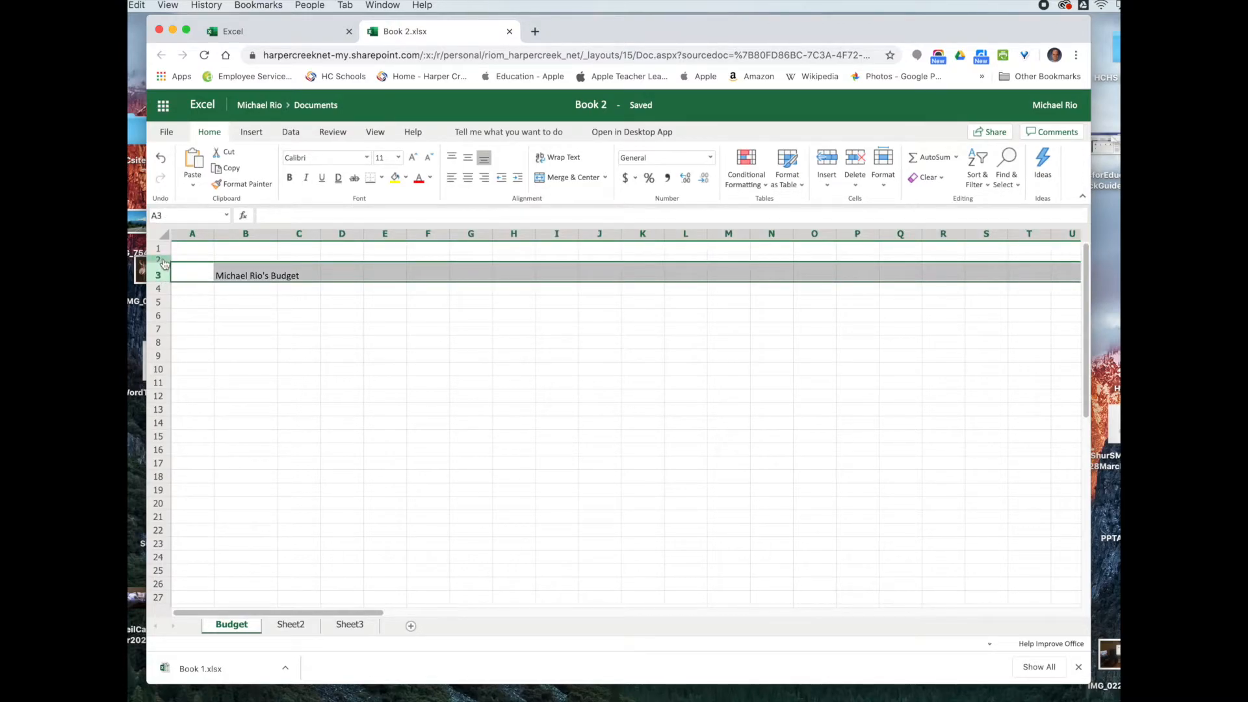
pyautogui.click(251, 317)
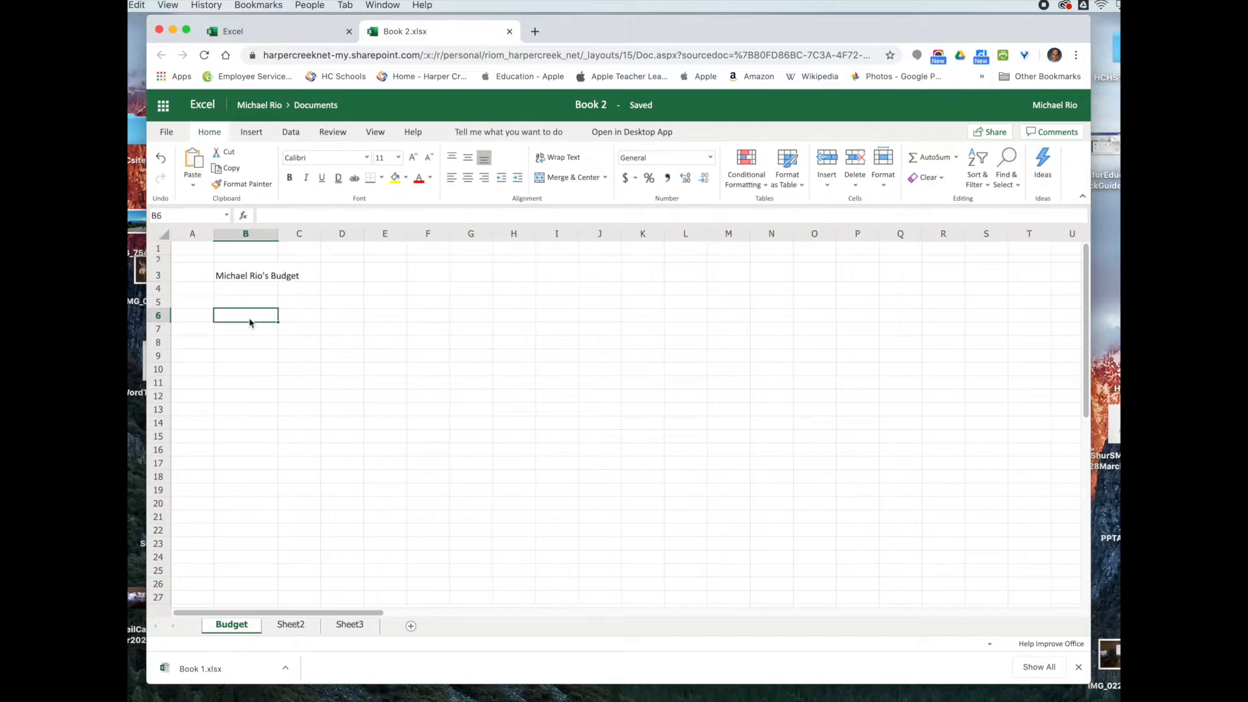
pyautogui.moveTo(159, 267); pyautogui.dragTo(163, 283)
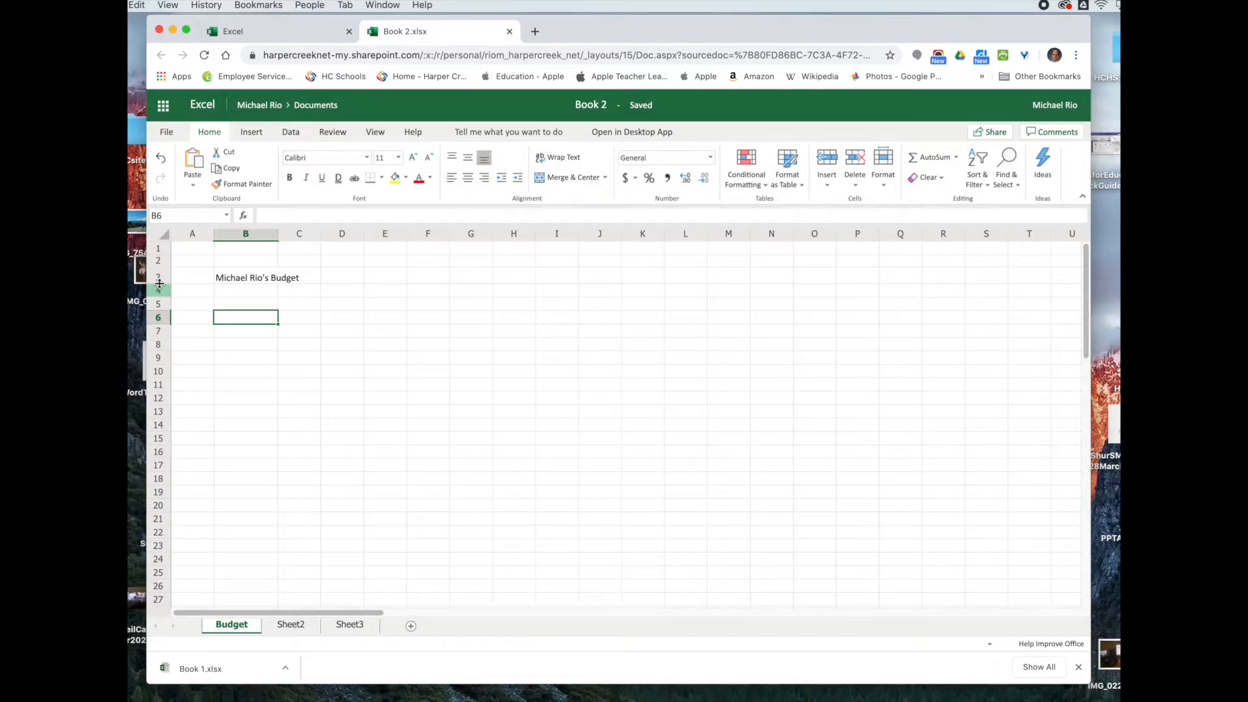
pyautogui.moveTo(161, 287); pyautogui.dragTo(162, 284)
pyautogui.click(252, 275)
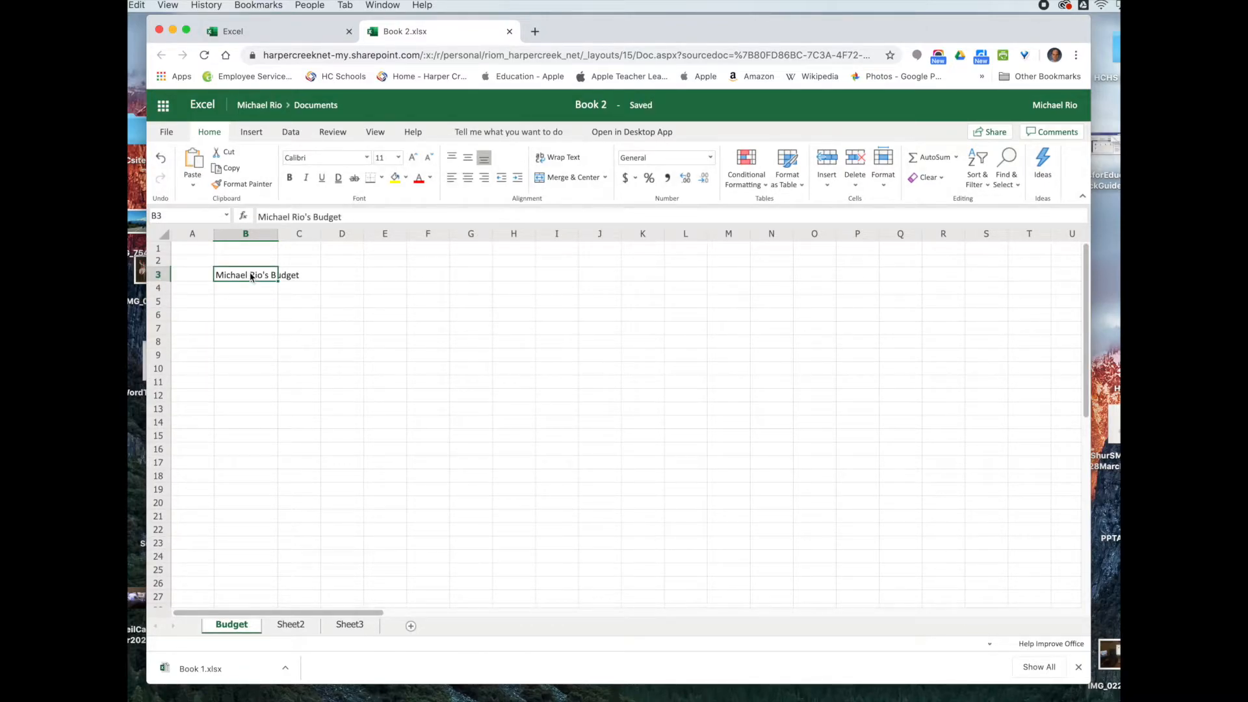
pyautogui.doubleClick(251, 273)
pyautogui.moveTo(213, 273); pyautogui.dragTo(308, 276)
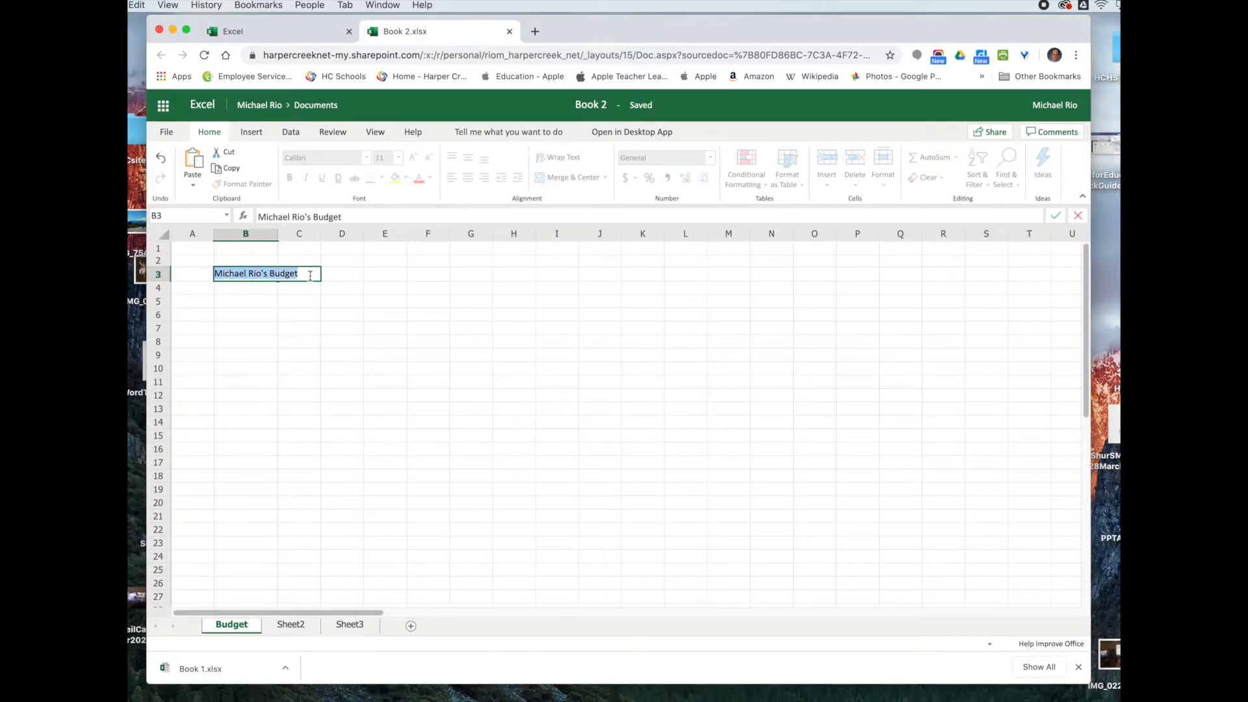
pyautogui.click(223, 151)
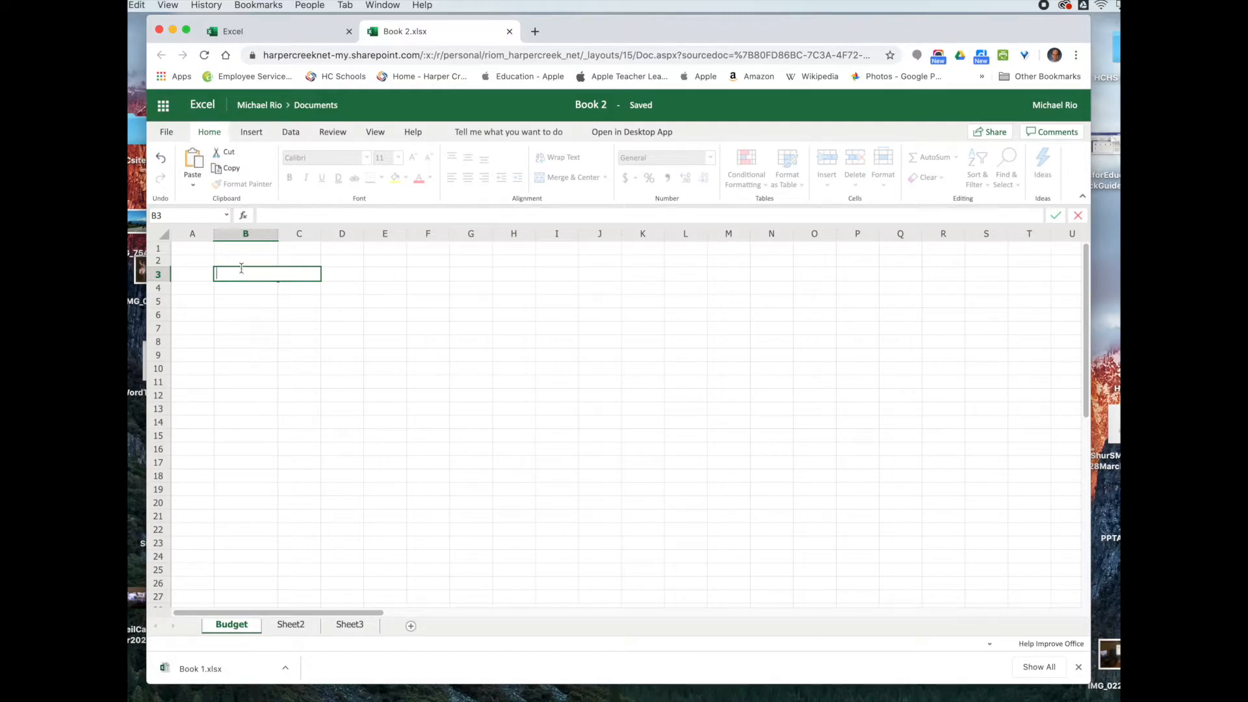
pyautogui.write('BUdget')
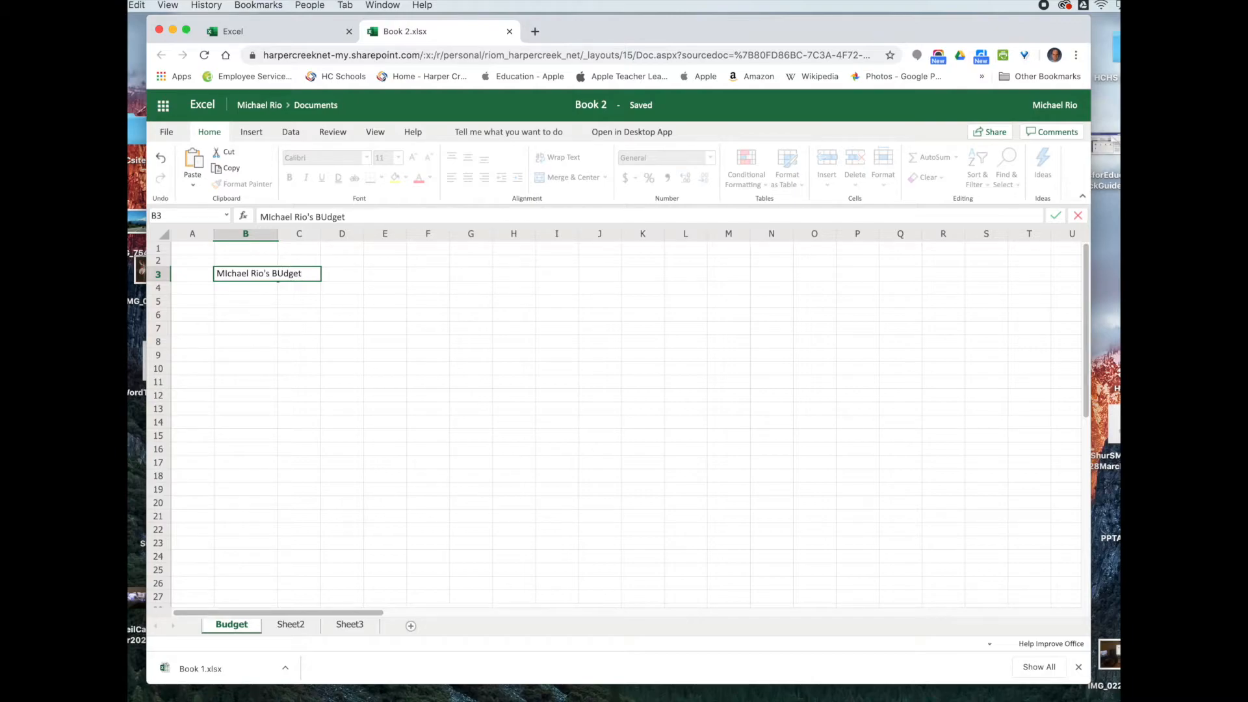
pyautogui.press('BackSpace')
pyautogui.press('BackSpace')
pyautogui.press('BackSpace')
pyautogui.press('BackSpace')
pyautogui.write('udget')
pyautogui.click(223, 273)
pyautogui.press('Delete')
pyautogui.write('i')
pyautogui.moveTo(305, 274); pyautogui.dragTo(206, 276)
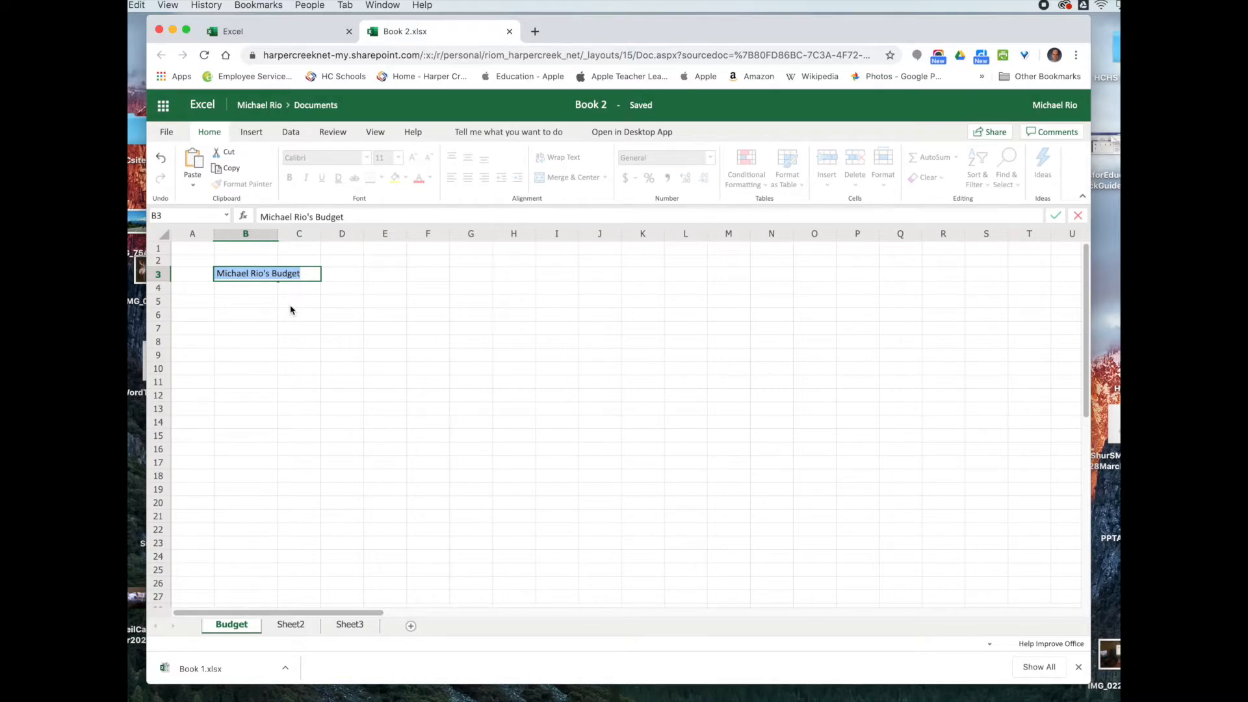
pyautogui.click(245, 309)
pyautogui.doubleClick(247, 272)
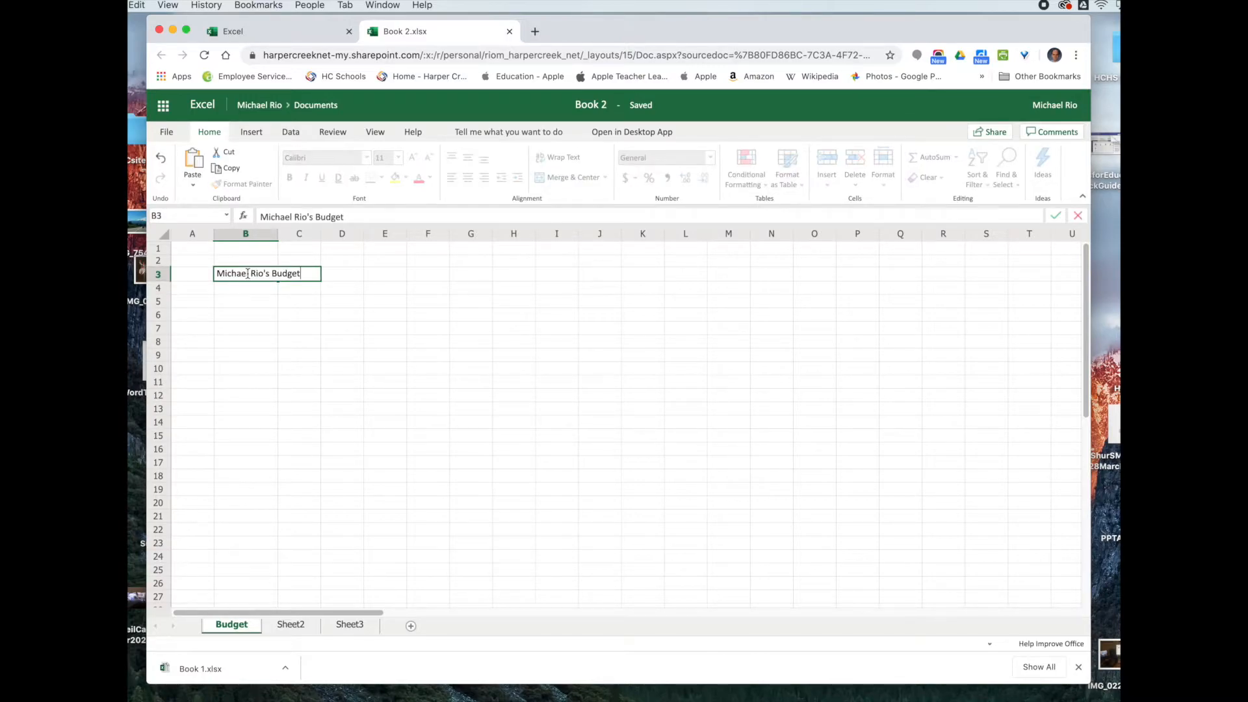
pyautogui.tripleClick(243, 273)
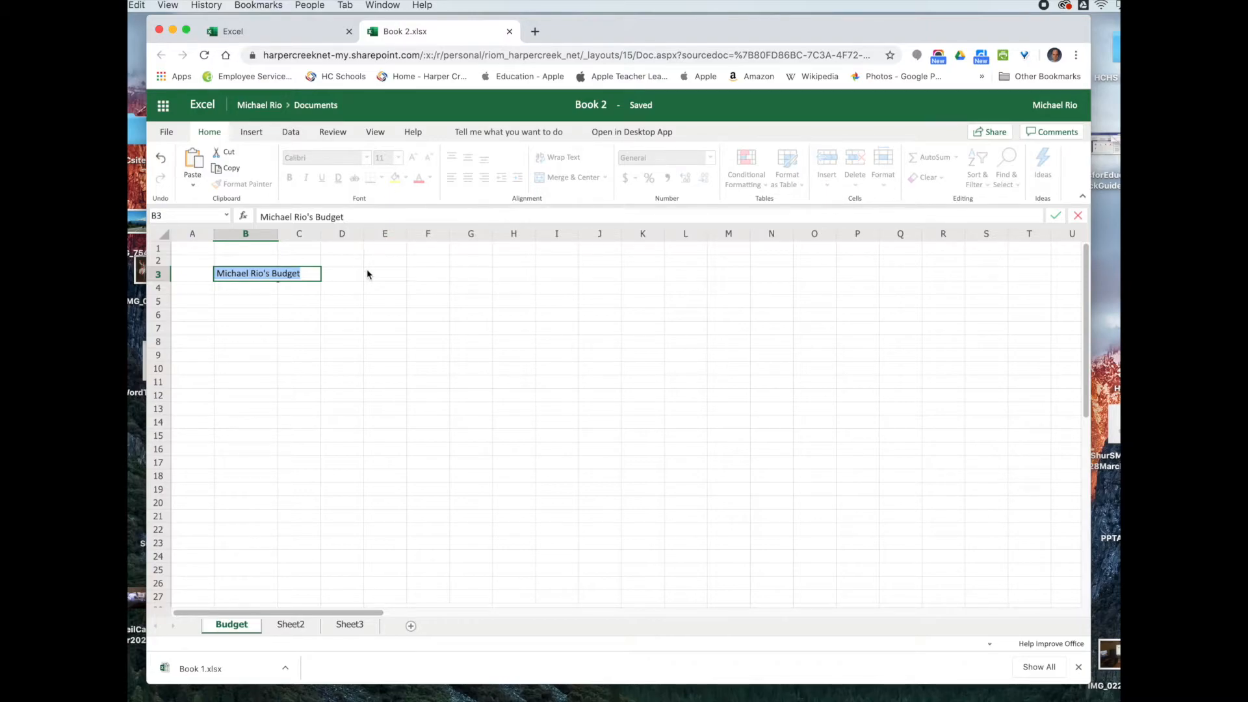
pyautogui.click(308, 273)
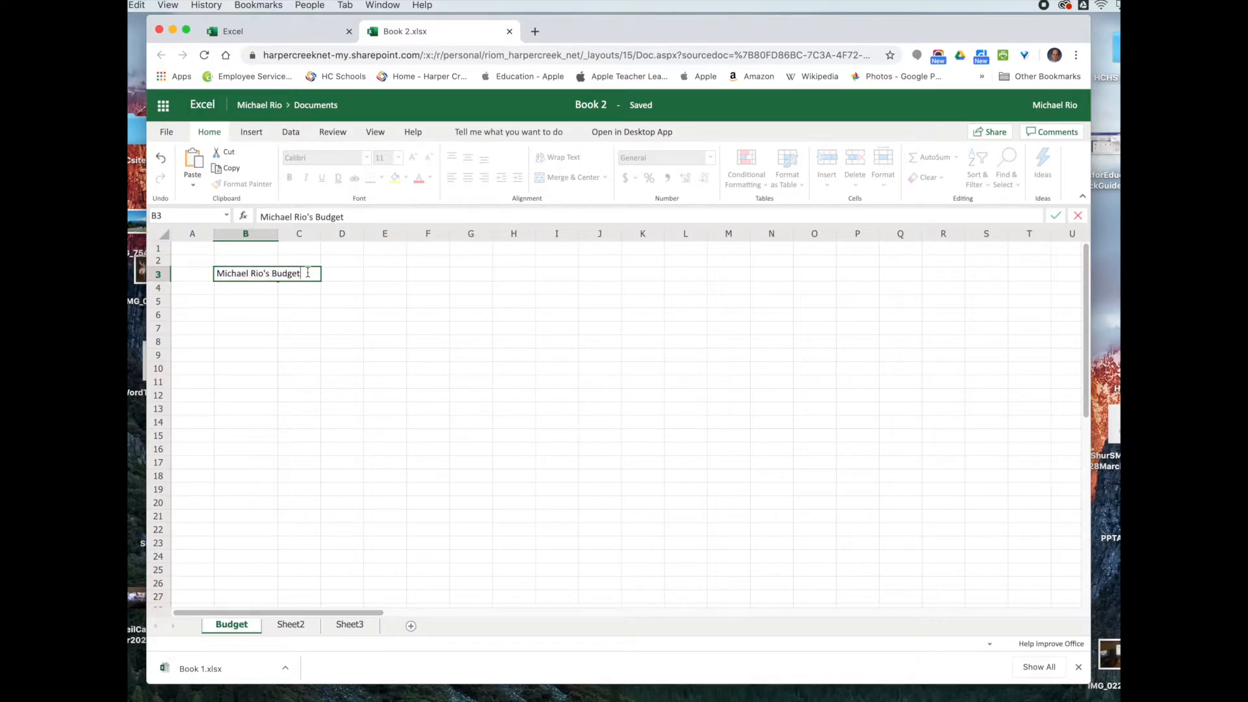
pyautogui.press('Return')
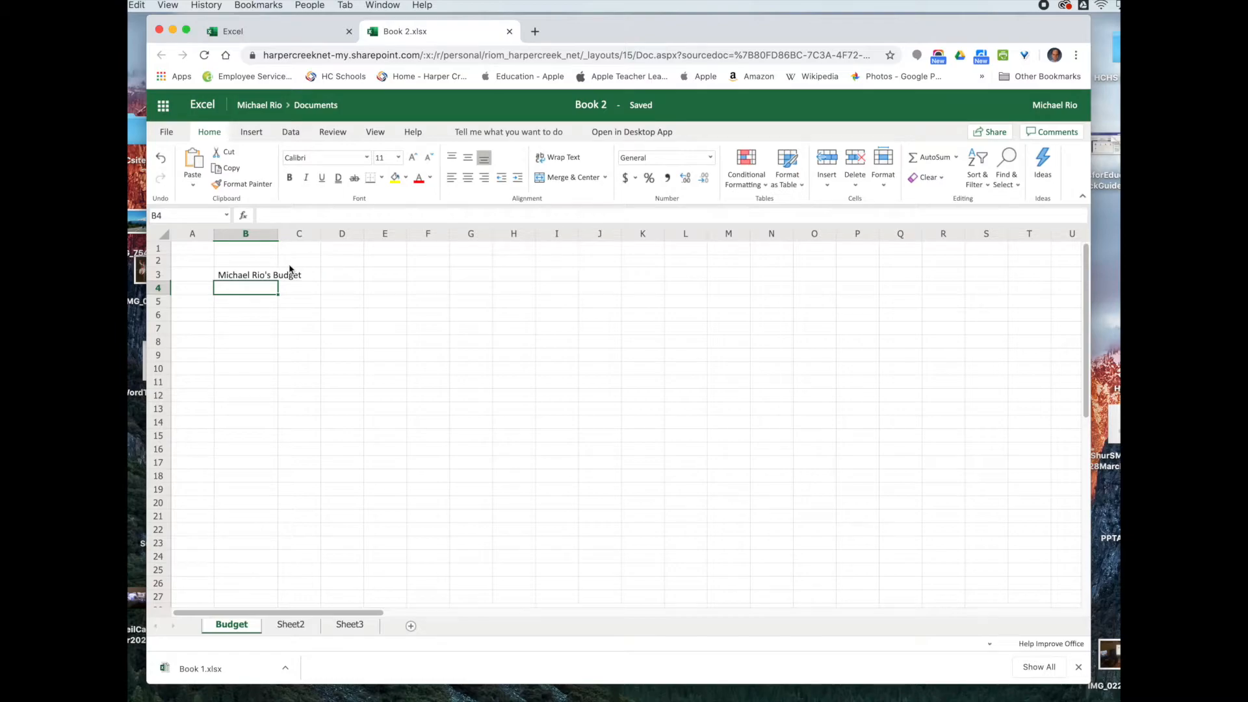
# Step: Set the B3 title to 14 point and enlarge row 3 to fit it
pyautogui.click(247, 279)
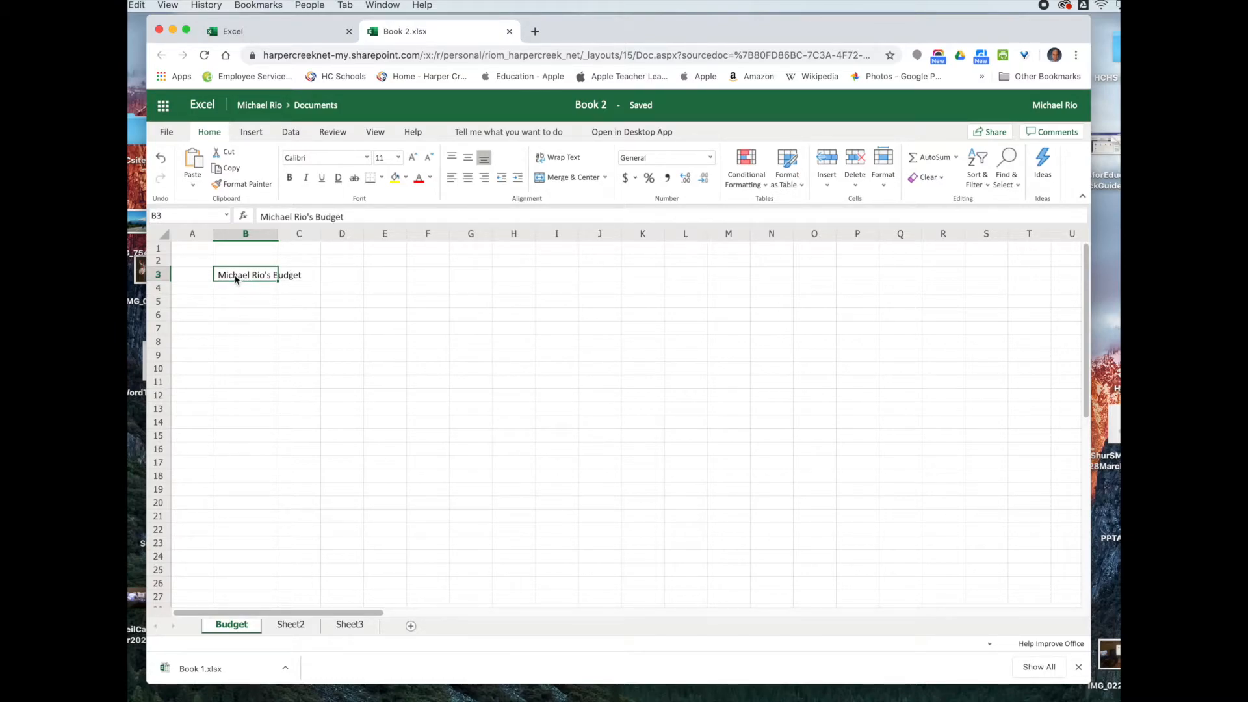
pyautogui.click(398, 157)
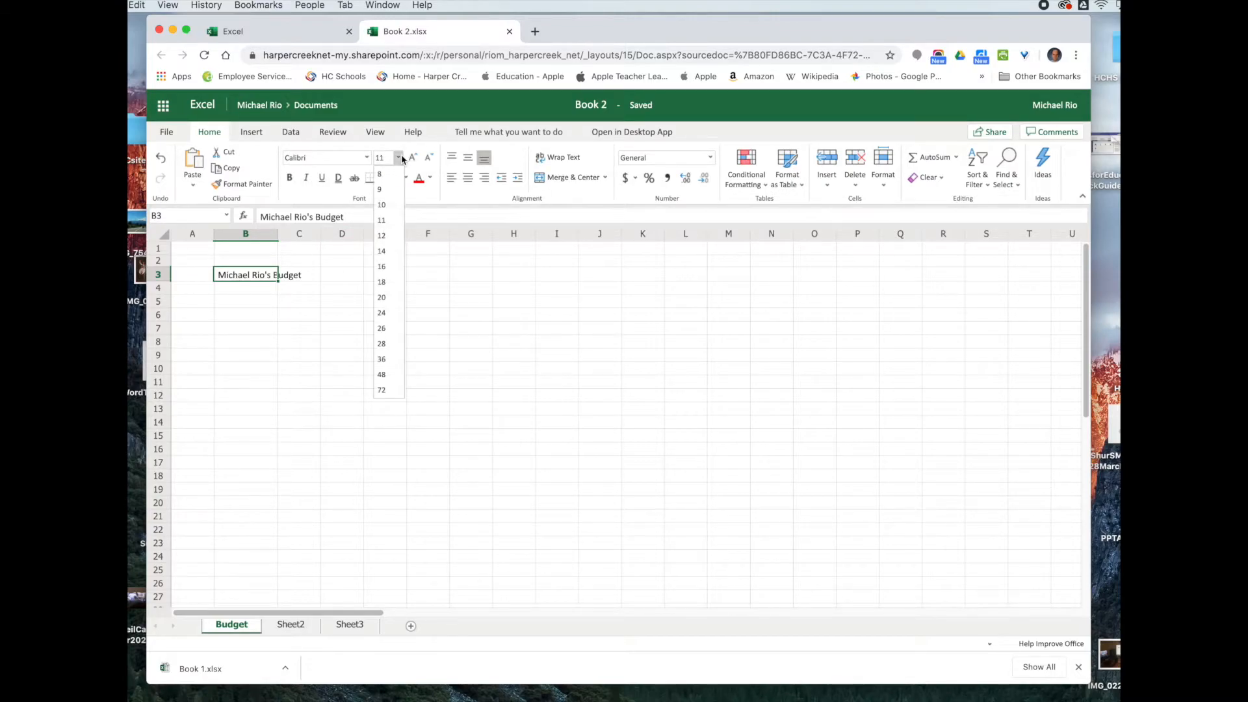
pyautogui.click(384, 252)
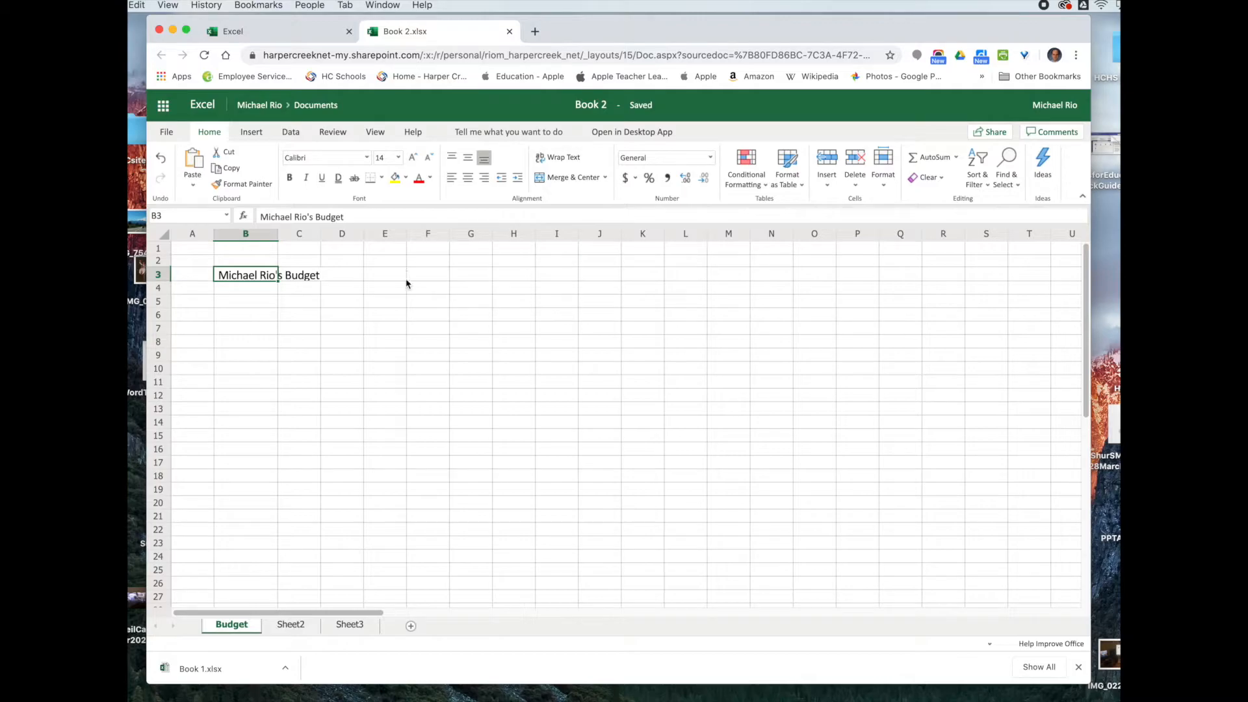
pyautogui.click(328, 319)
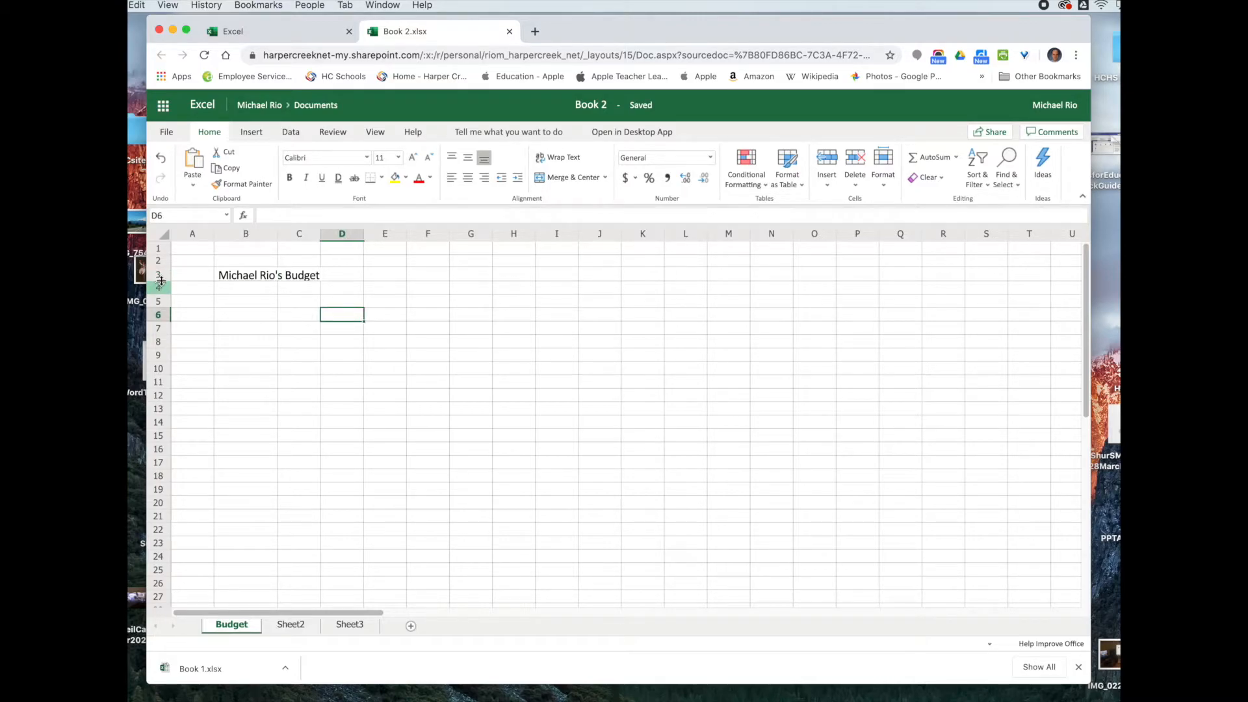
pyautogui.moveTo(163, 281); pyautogui.dragTo(164, 286)
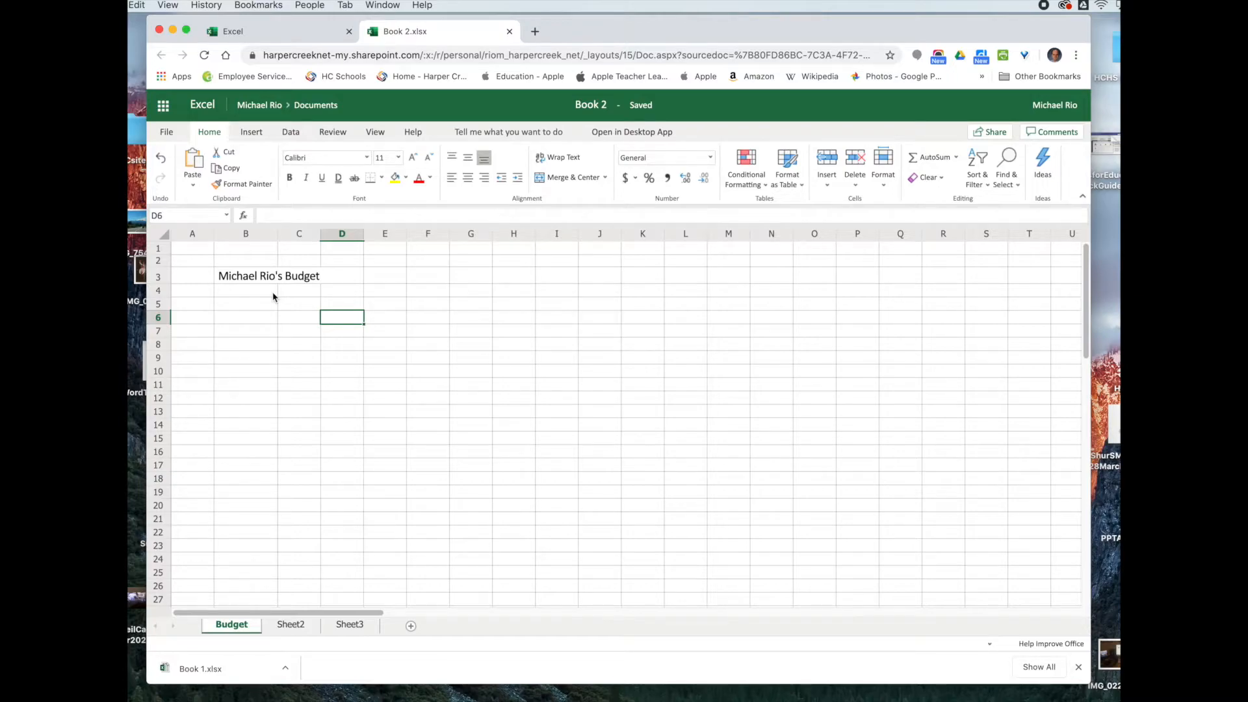
# Step: Make the B3 title bold and change its font to Arial Black
pyautogui.click(242, 278)
pyautogui.click(289, 178)
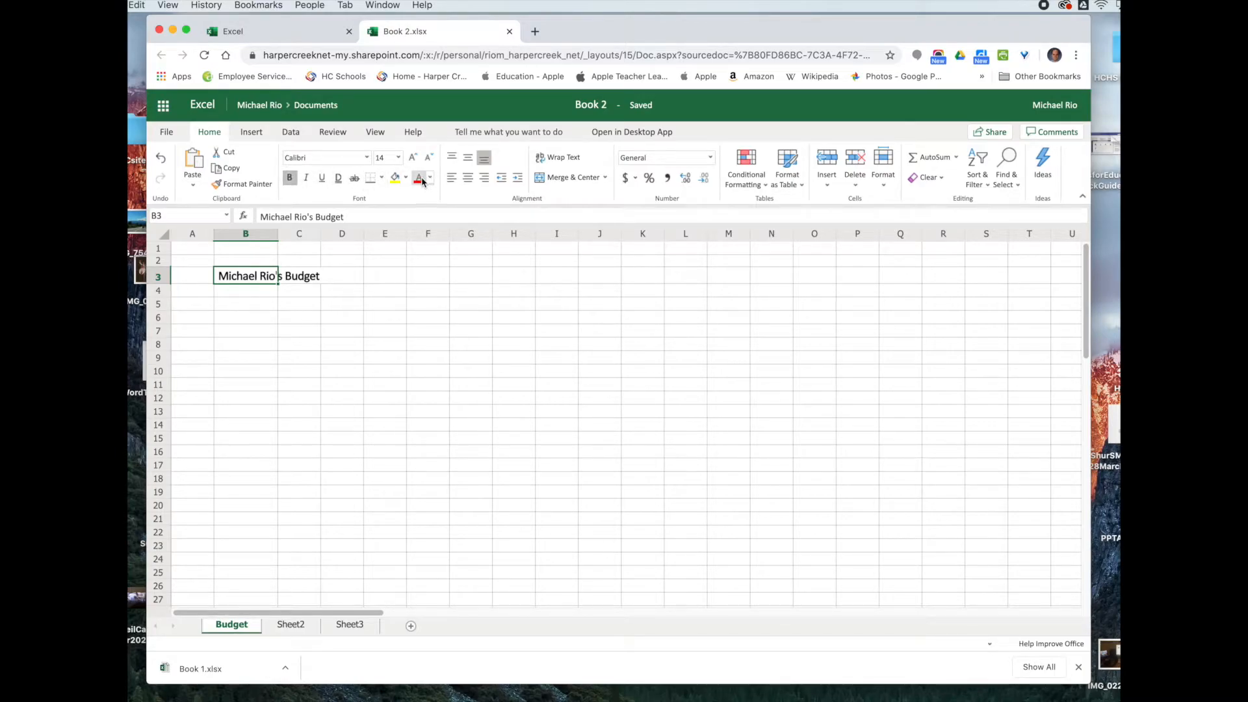
pyautogui.click(367, 159)
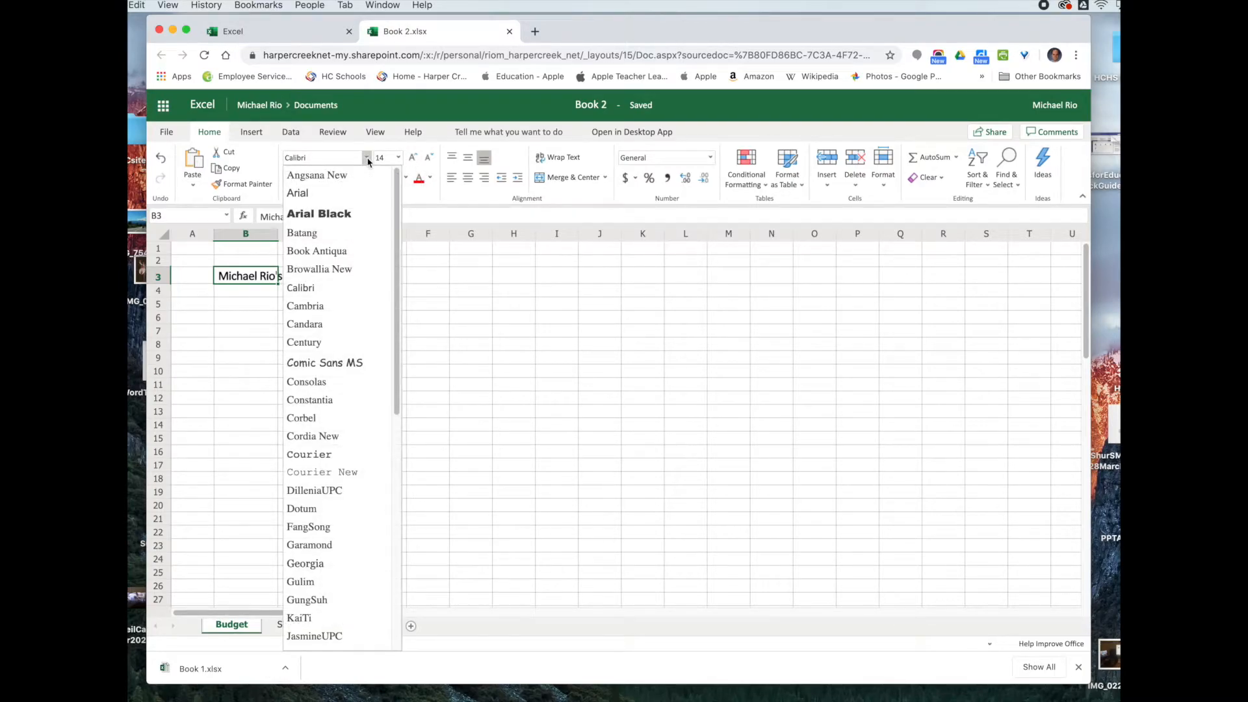
pyautogui.click(334, 215)
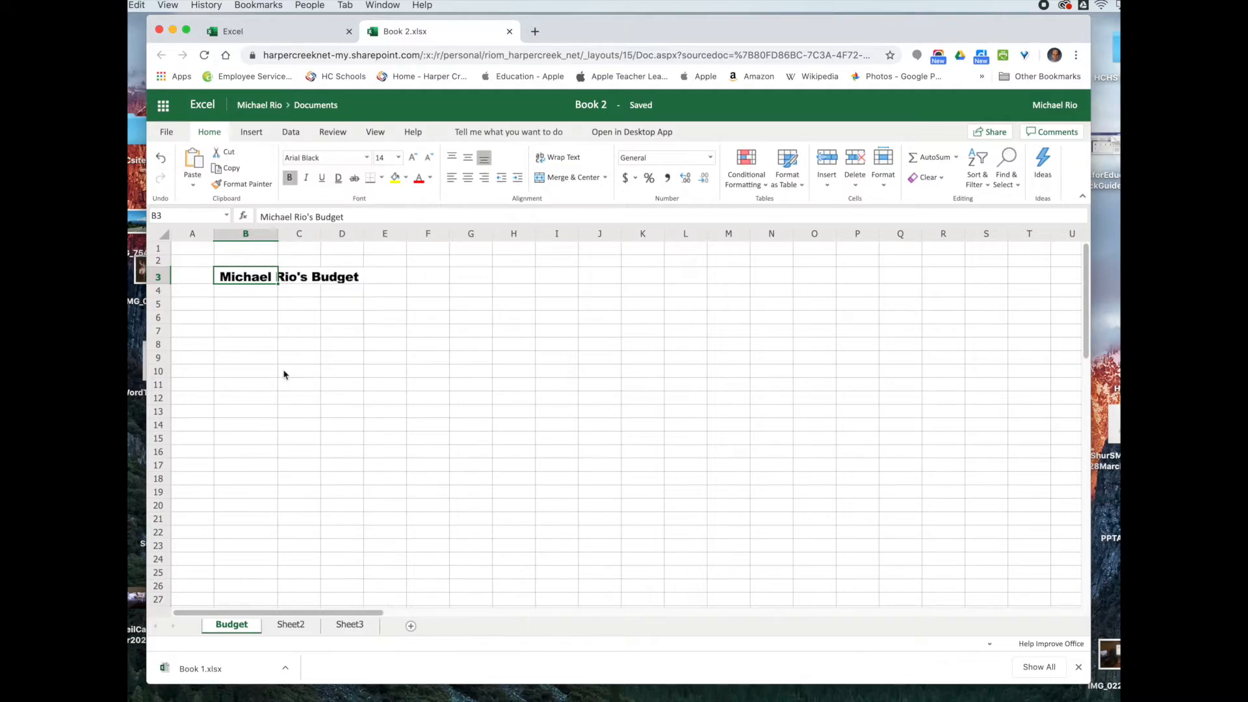
pyautogui.click(235, 306)
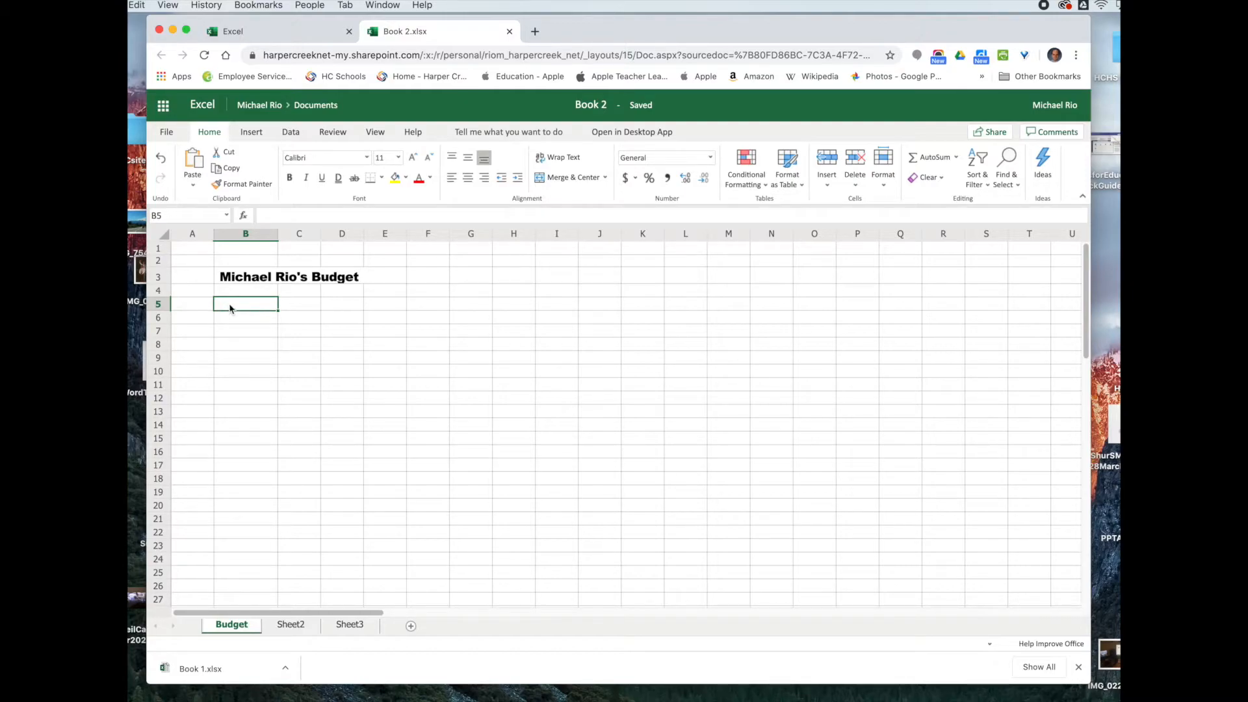
# Step: Enter Rent, Car Payment, Car Insurance, Food Cable/Internet, Cell Phone and Health Insurance in B5:B10
pyautogui.write('Rent')
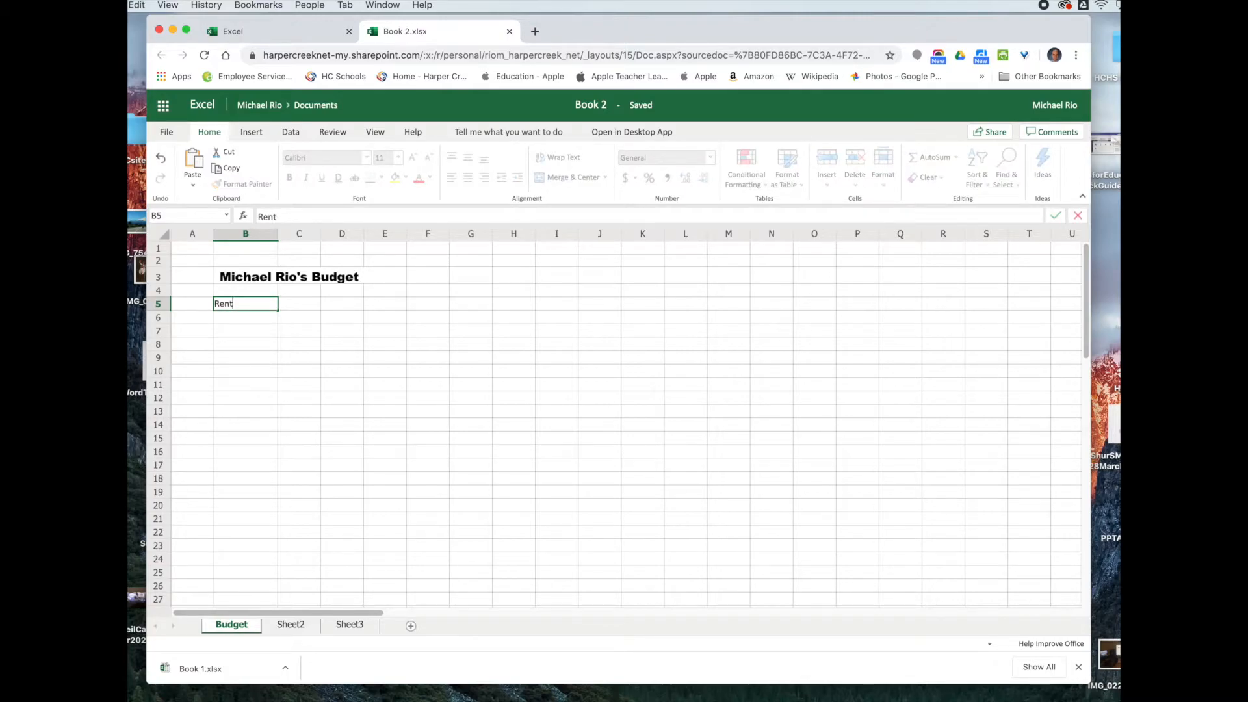
pyautogui.press('Return')
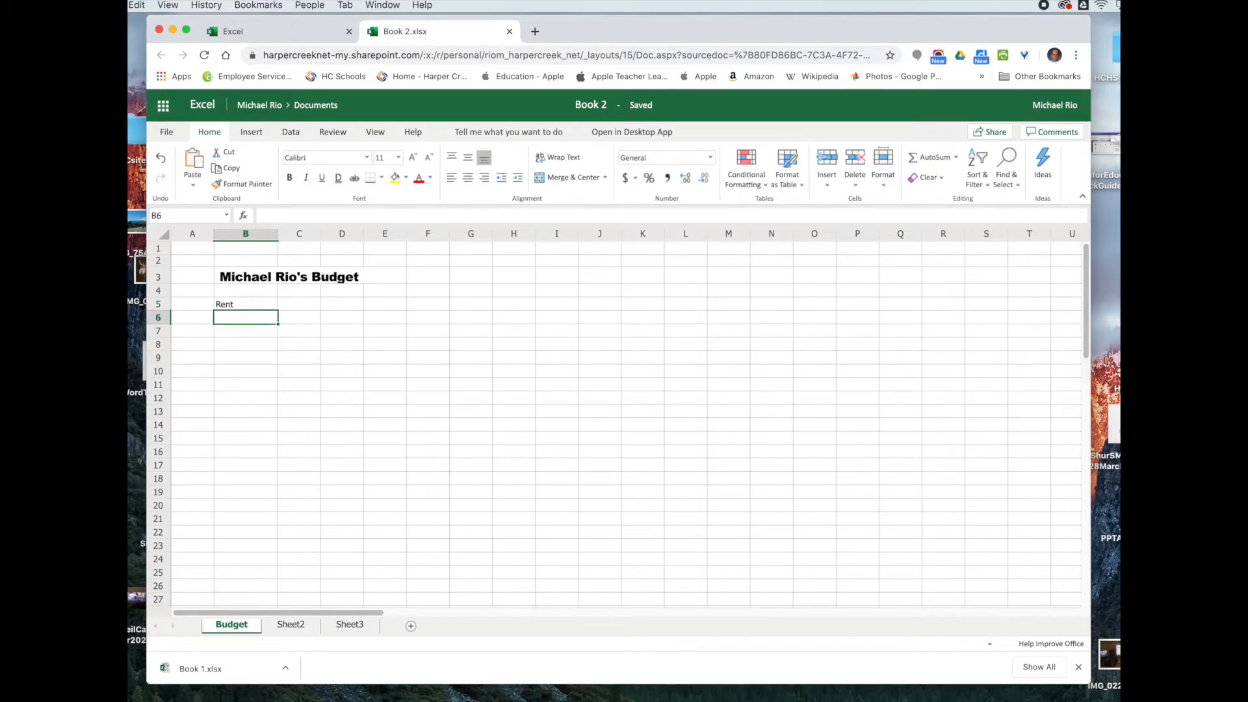
pyautogui.write('Car')
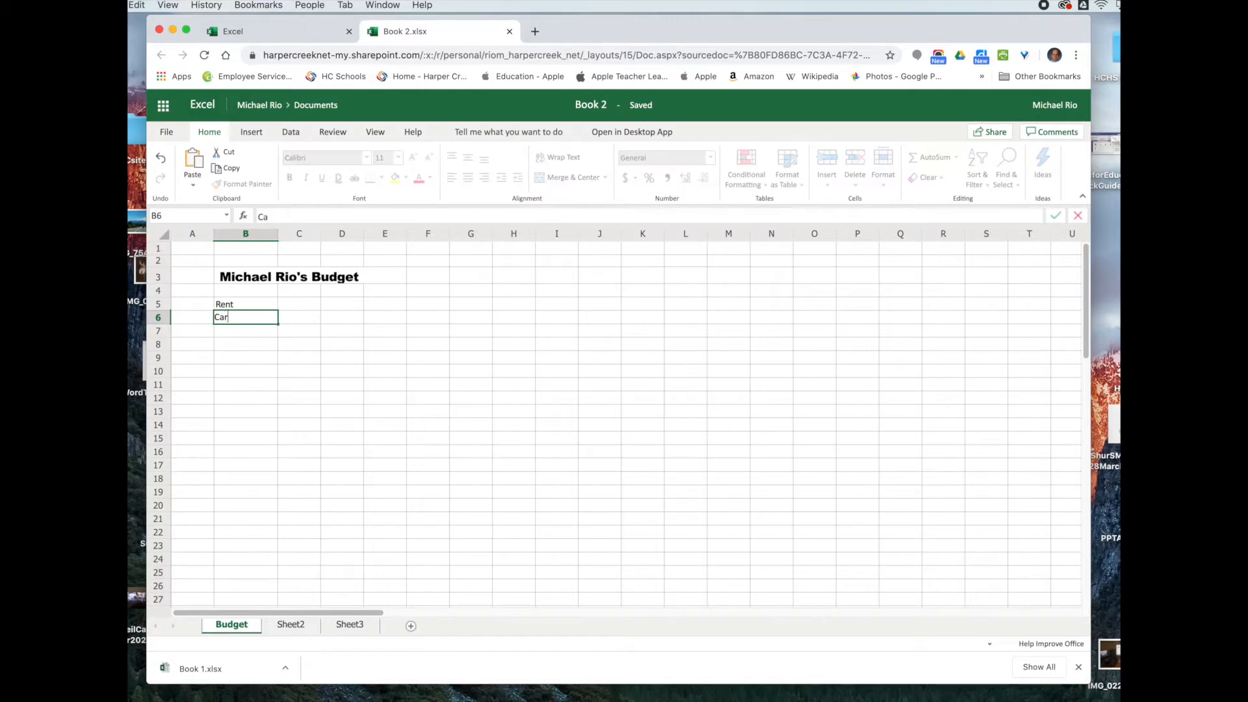
pyautogui.write(' Payment')
pyautogui.press('Return')
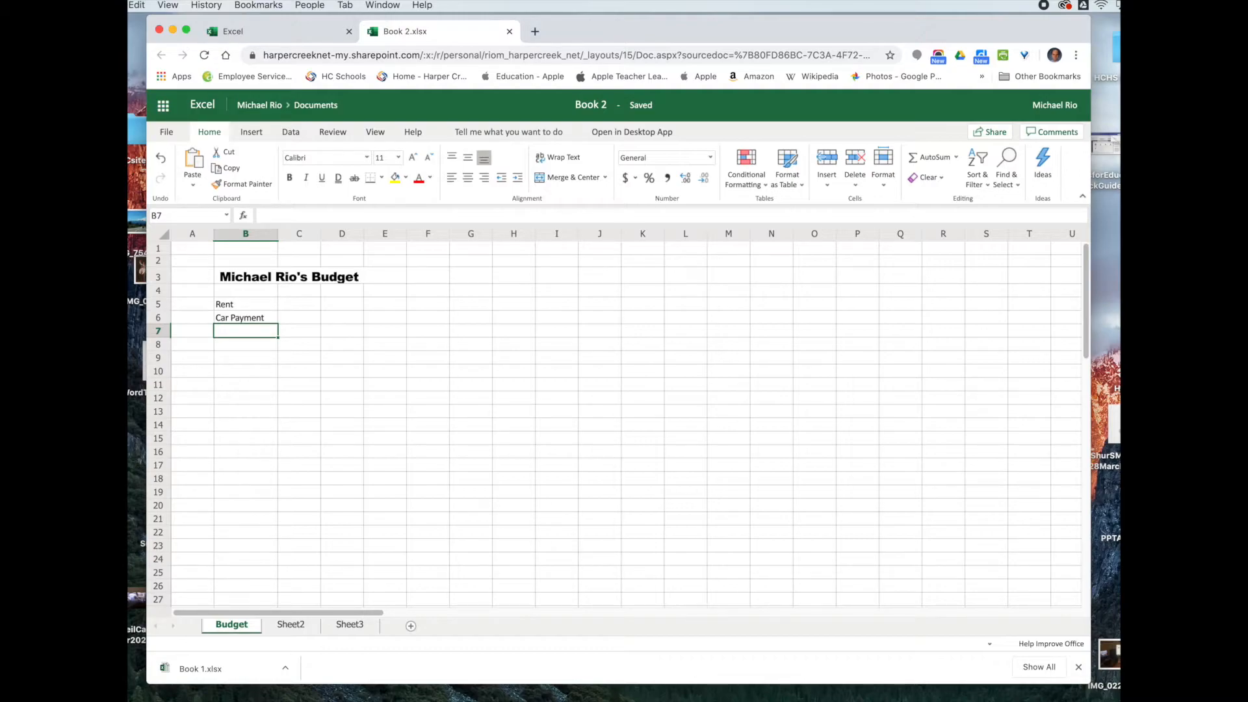
pyautogui.write('Car ')
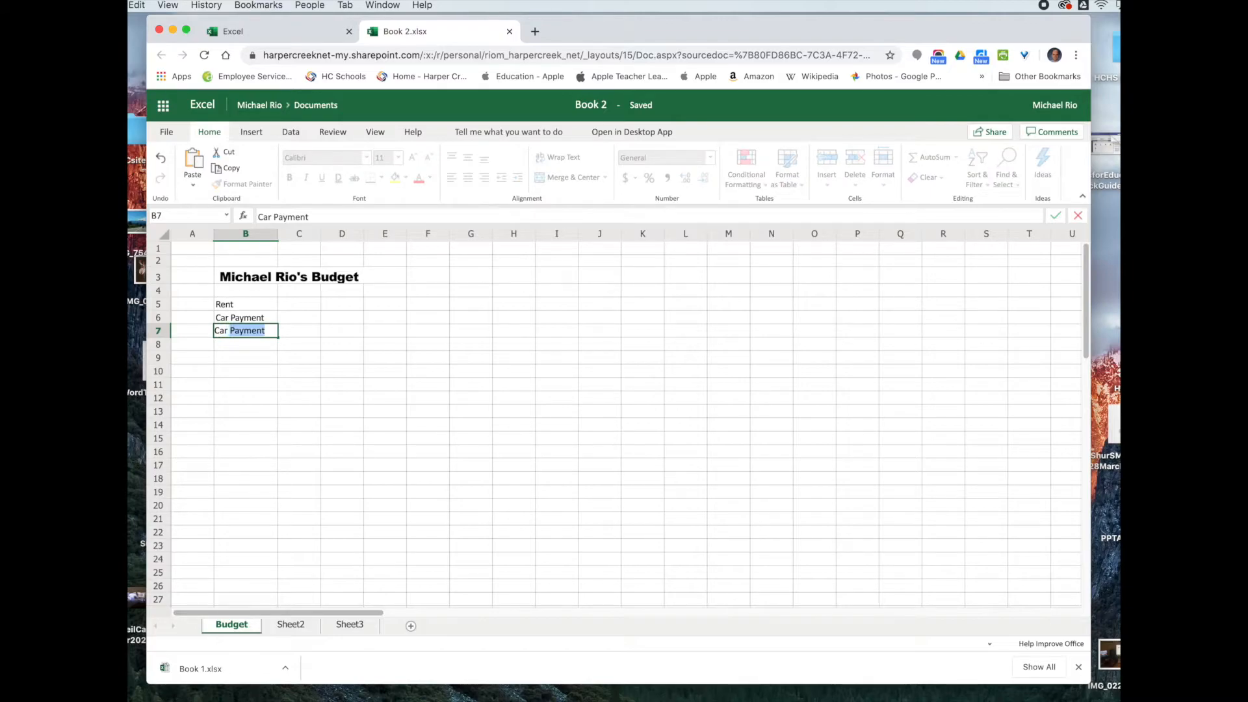
pyautogui.write('Insurance')
pyautogui.press('Return')
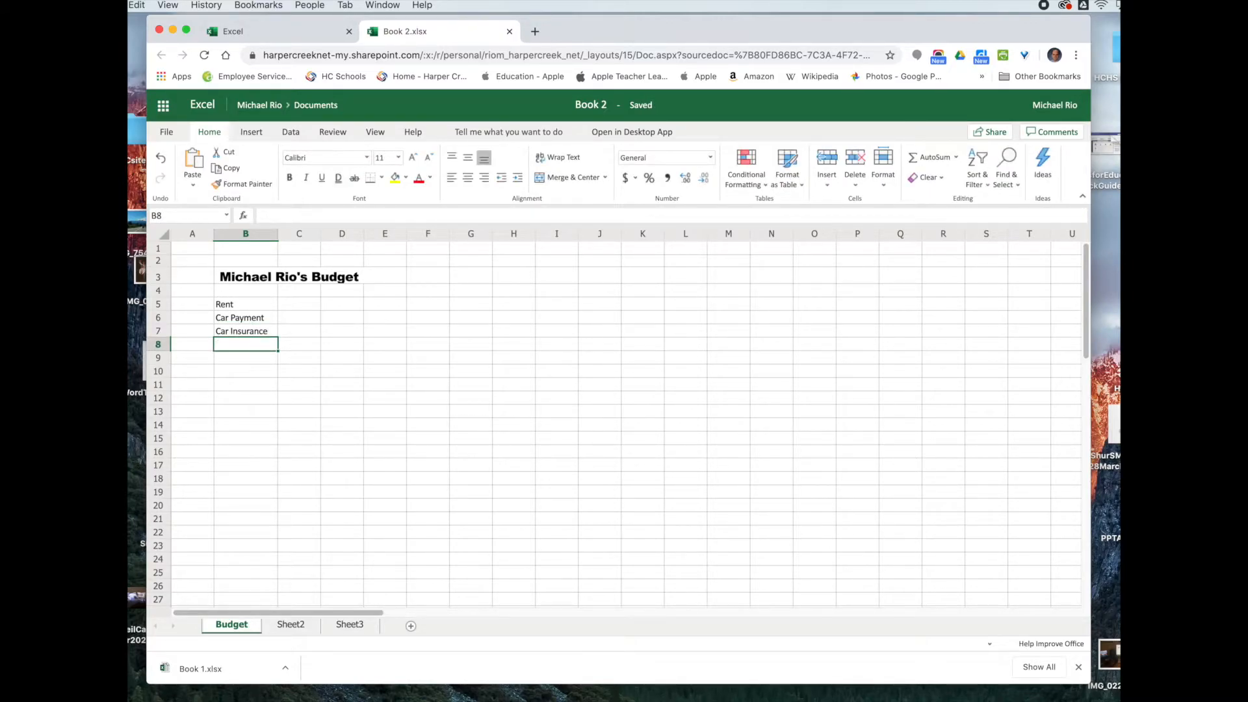
pyautogui.write('Food')
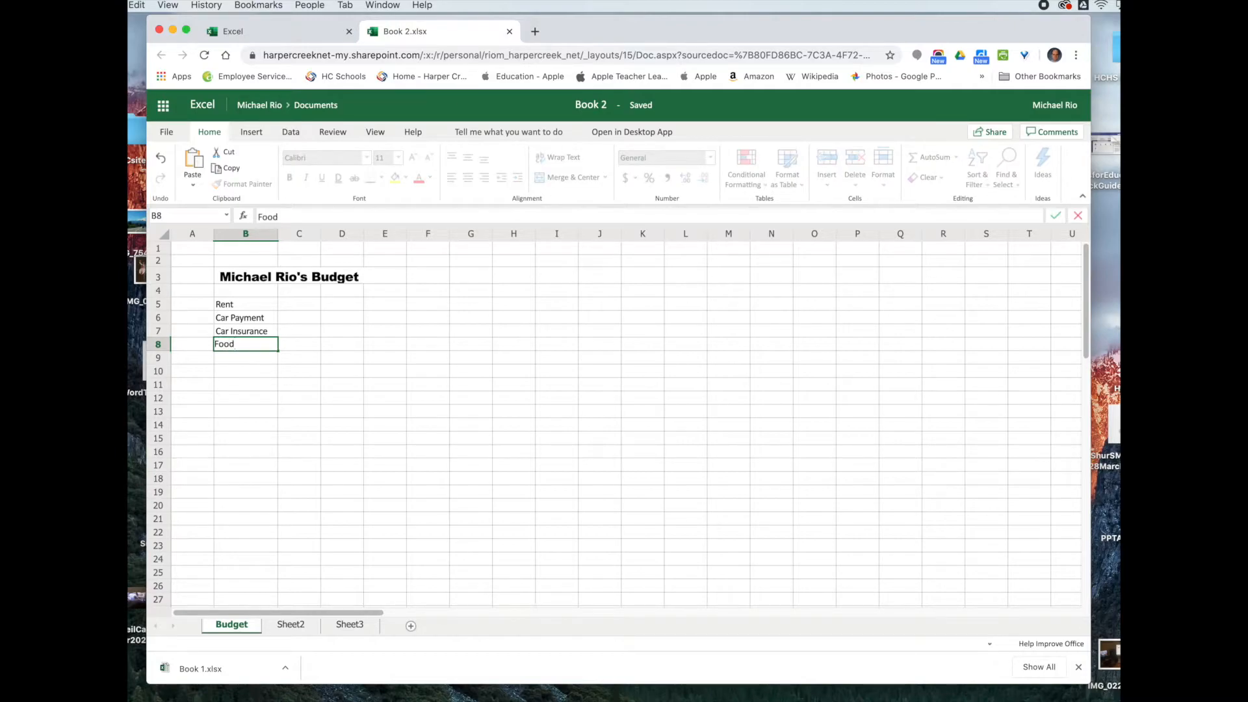
pyautogui.write(' Cable/IOnter')
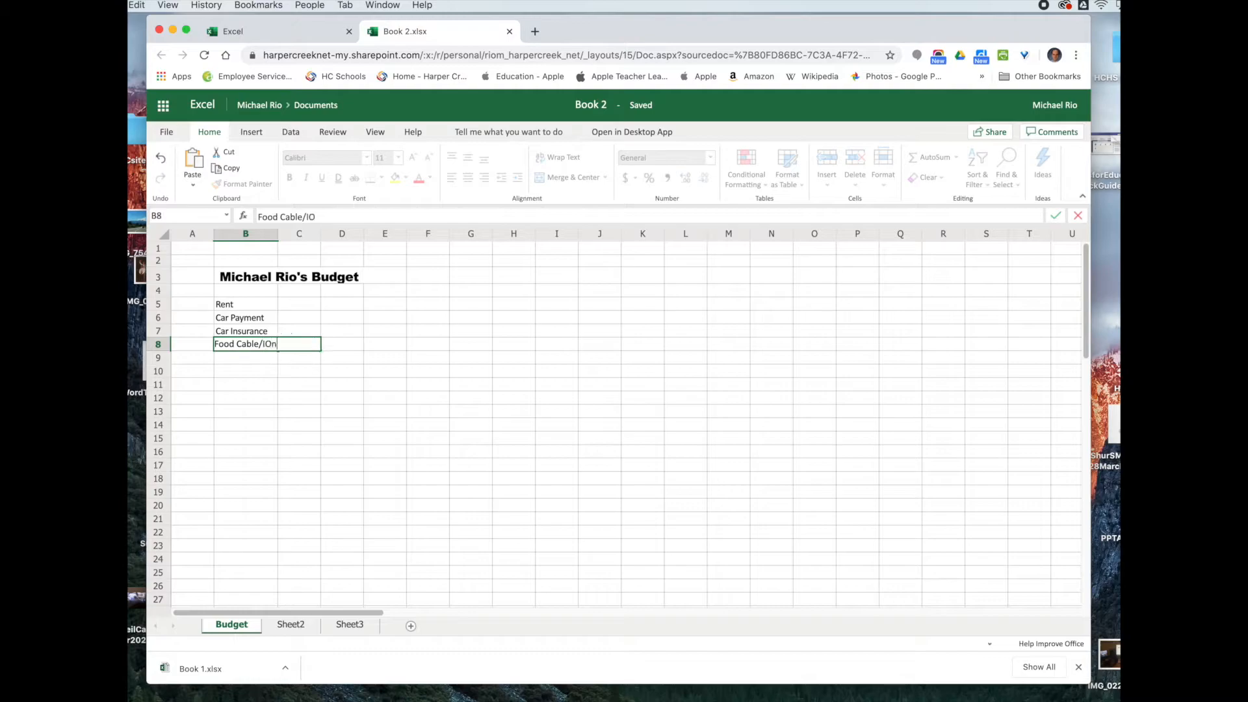
pyautogui.press('BackSpace')
pyautogui.press('BackSpace')
pyautogui.press('BackSpace')
pyautogui.press('BackSpace')
pyautogui.press('BackSpace')
pyautogui.write('nternet')
pyautogui.press('Return')
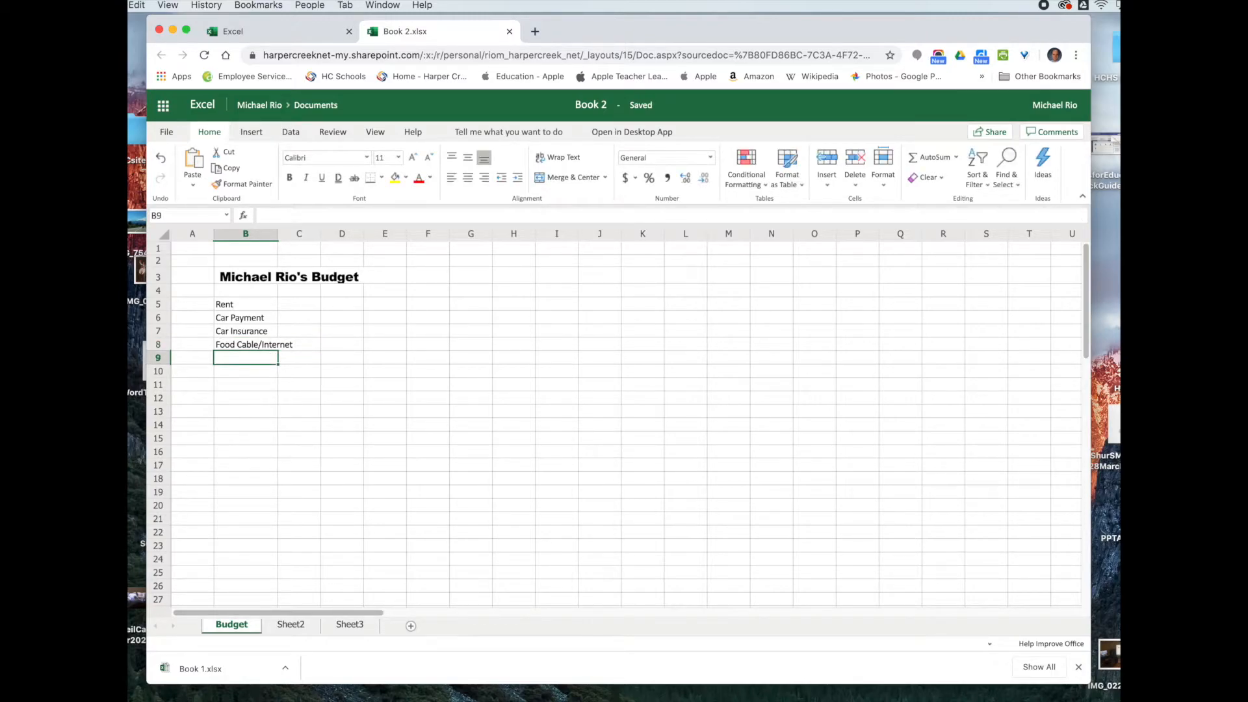
pyautogui.write('Ce')
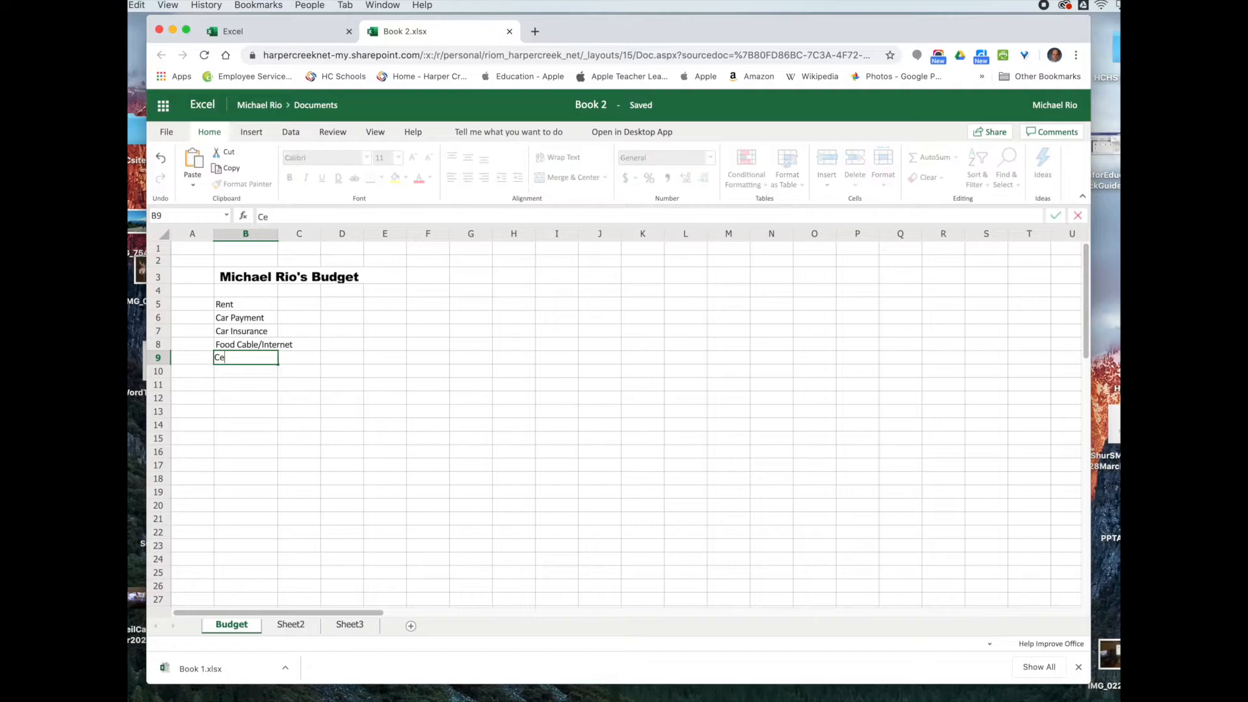
pyautogui.write('ll Phone')
pyautogui.press('Return')
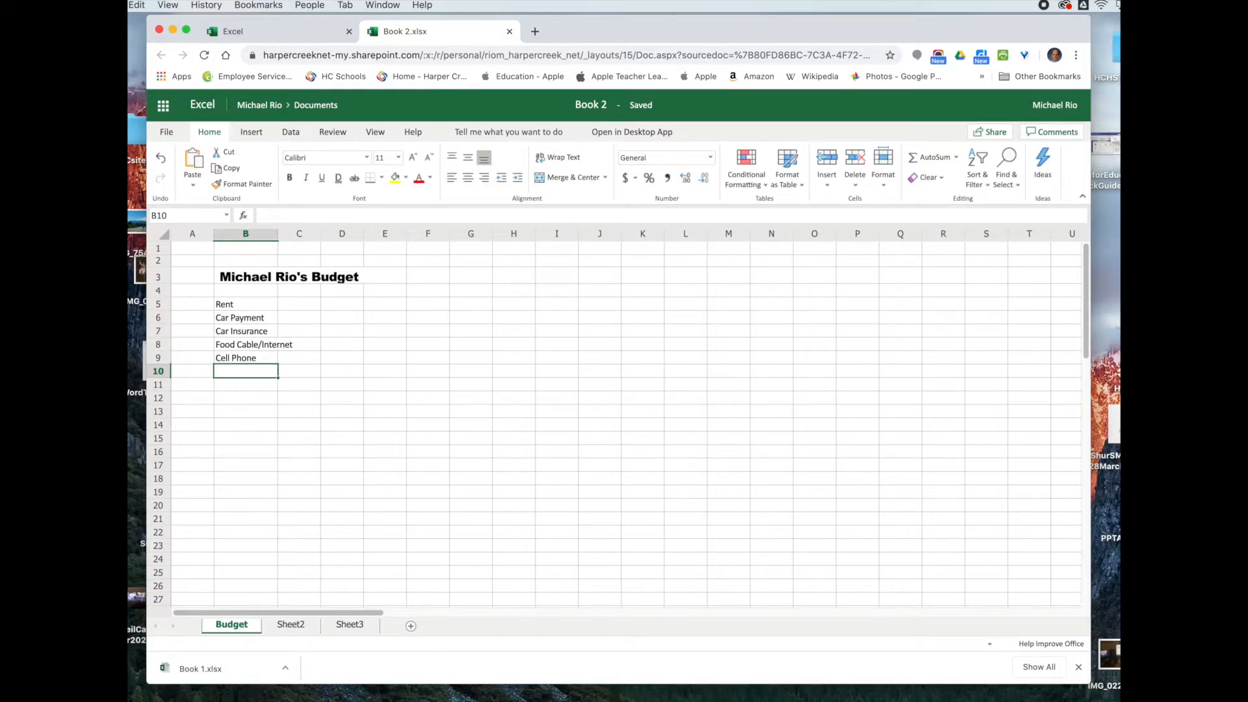
pyautogui.write('Health ')
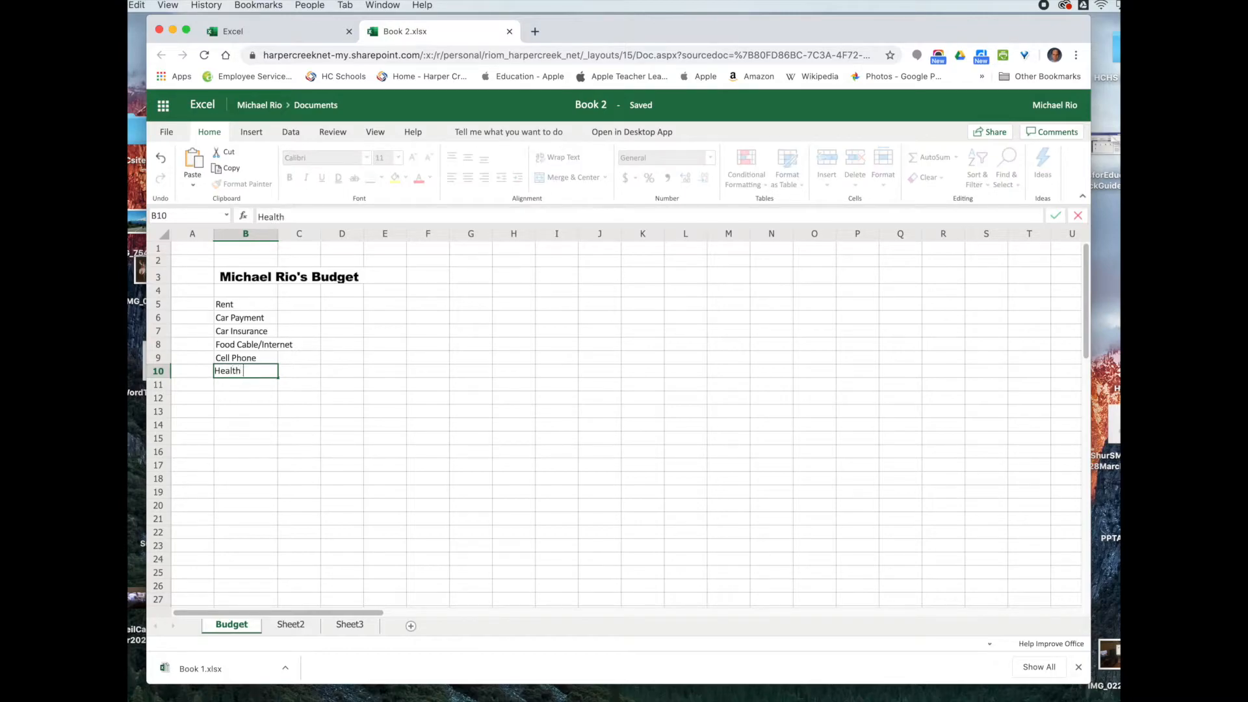
pyautogui.write('Insurance')
pyautogui.press('Return')
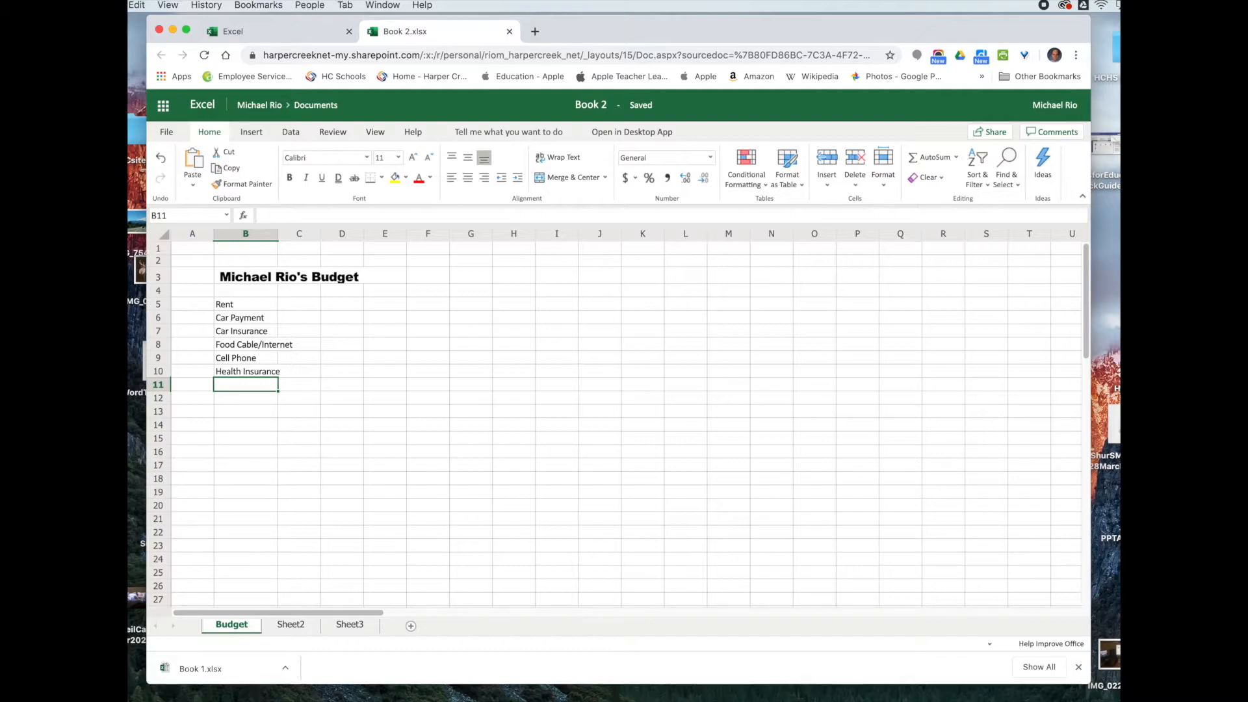
# Step: Enter Electric/Gas, Entertainment, Clothes, Misc/Gasoline and Savings in B11:B15
pyautogui.write('Electr')
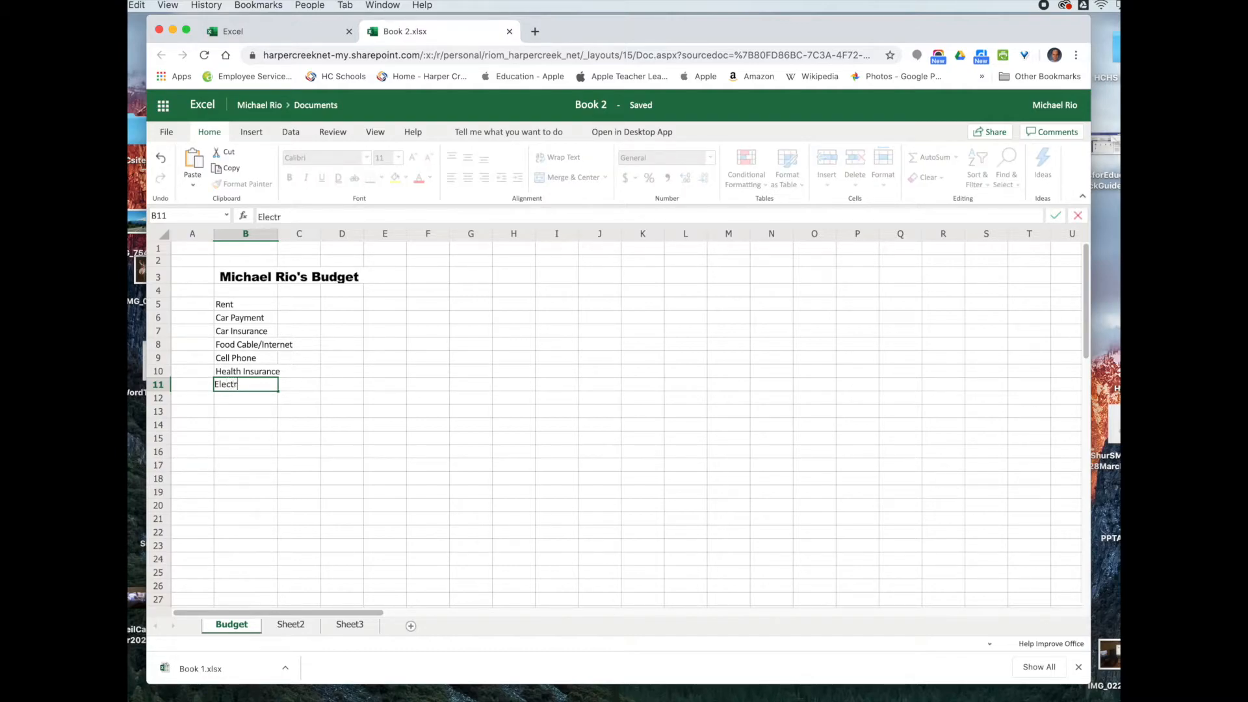
pyautogui.write('ict/Gas')
pyautogui.click(247, 386)
pyautogui.press('BackSpace')
pyautogui.press('Return')
pyautogui.write('Entertainment')
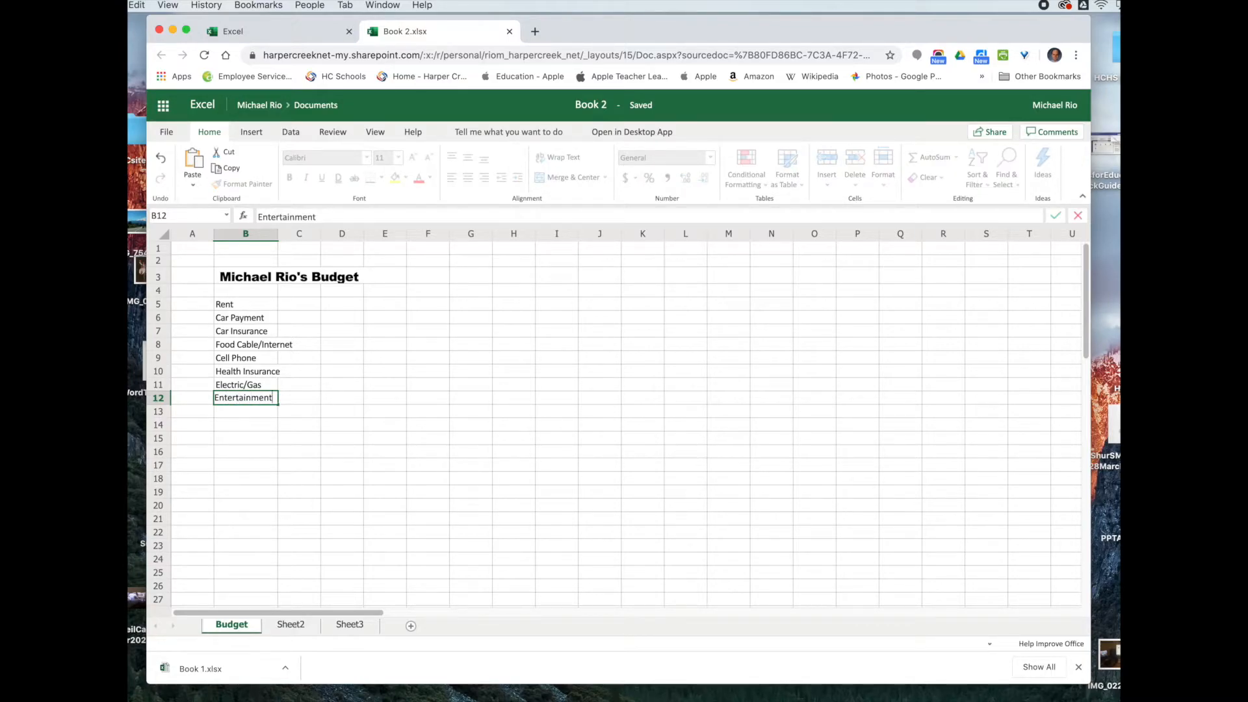
pyautogui.press('Return')
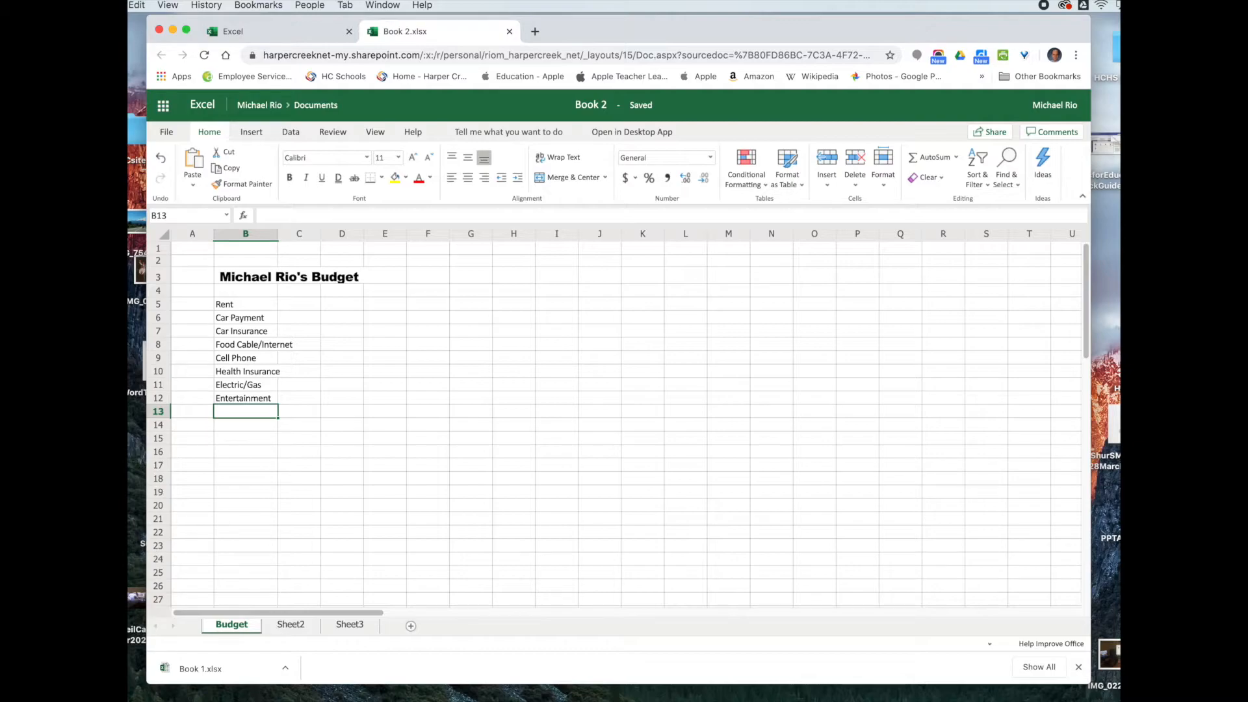
pyautogui.write('Clothes')
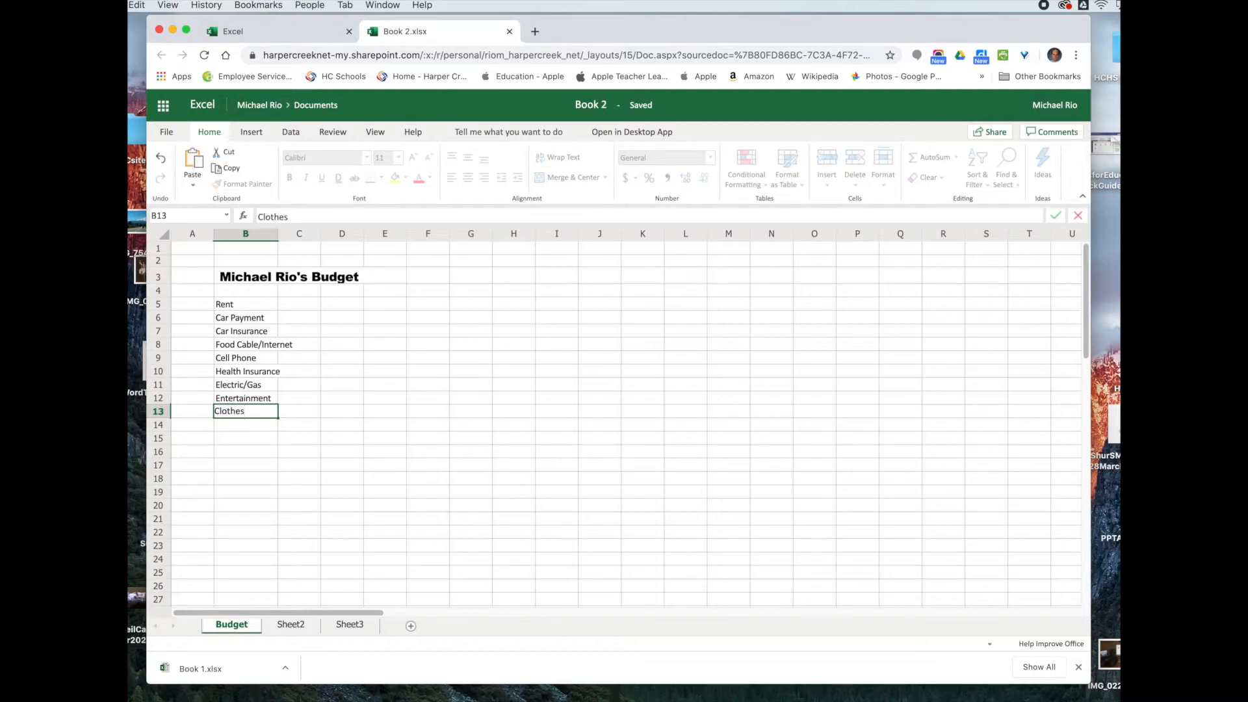
pyautogui.press('Return')
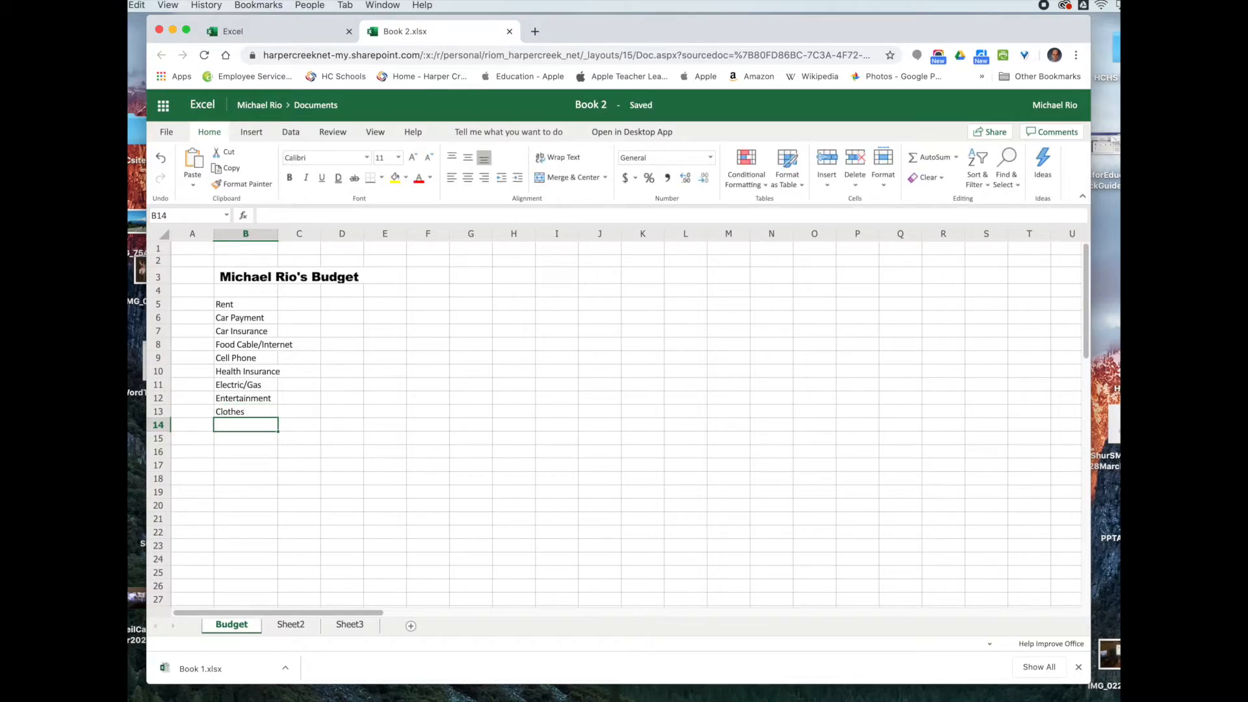
pyautogui.write('Misc/')
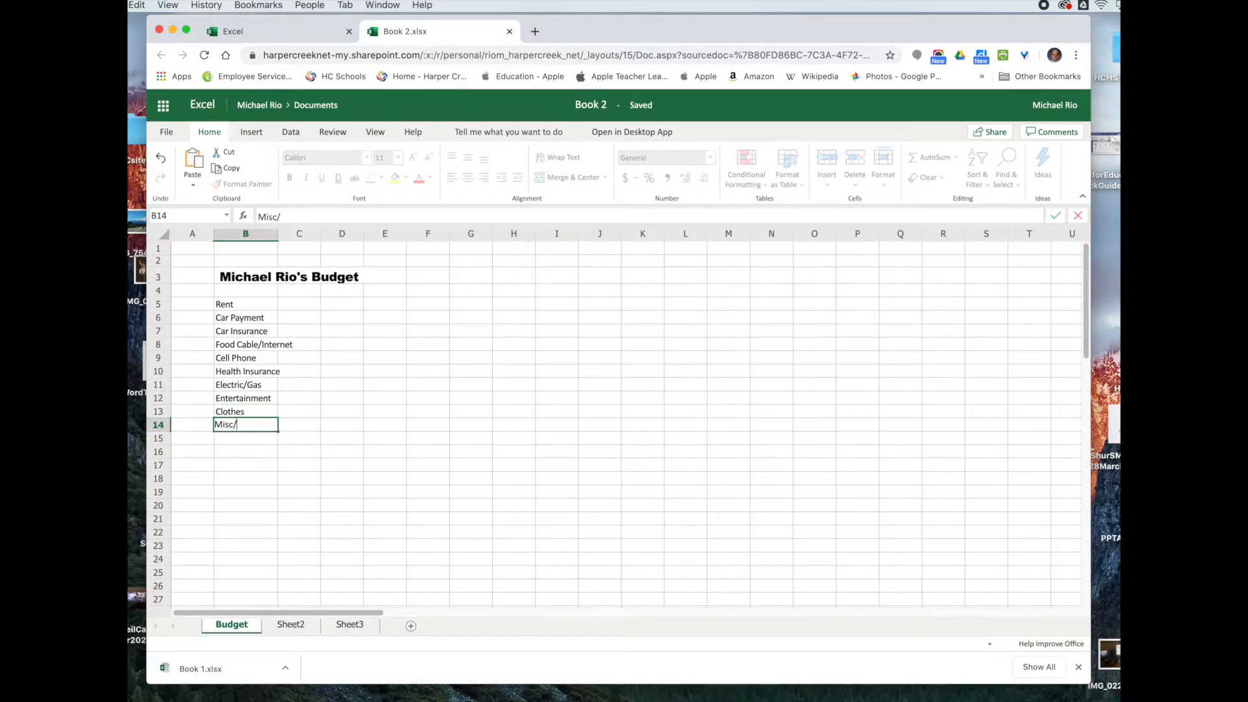
pyautogui.write('Gasoline')
pyautogui.press('Return')
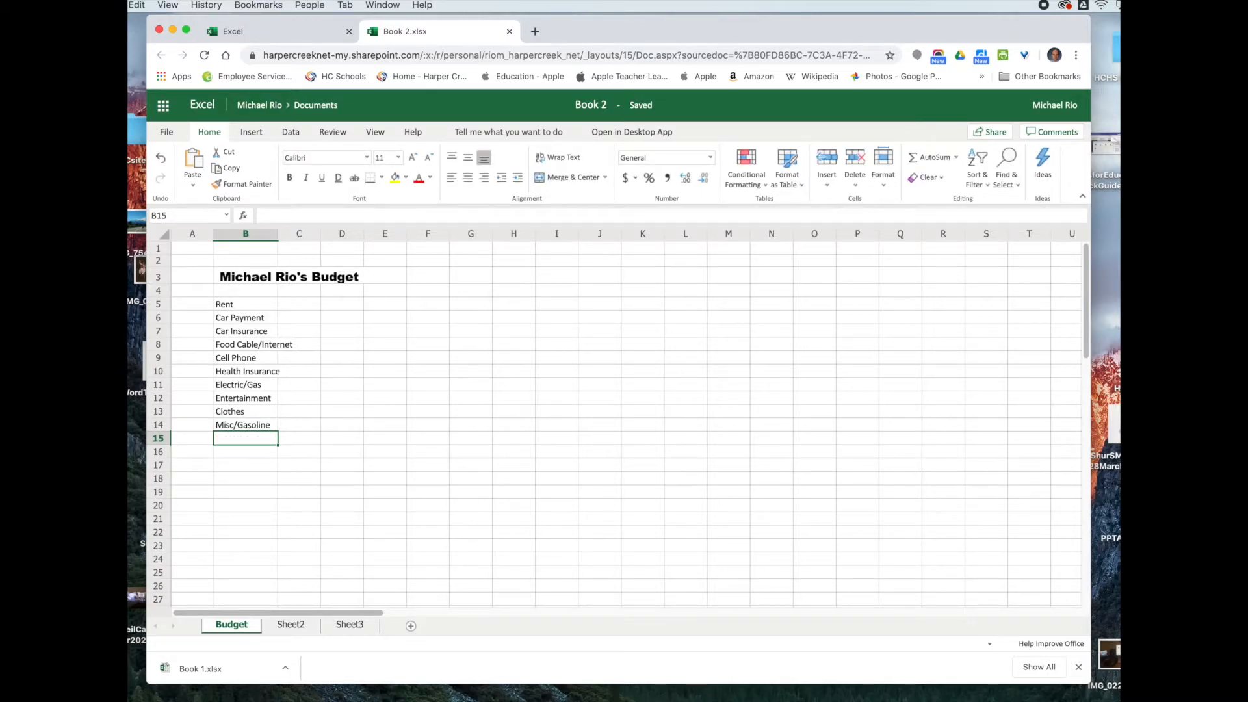
pyautogui.write('Savings')
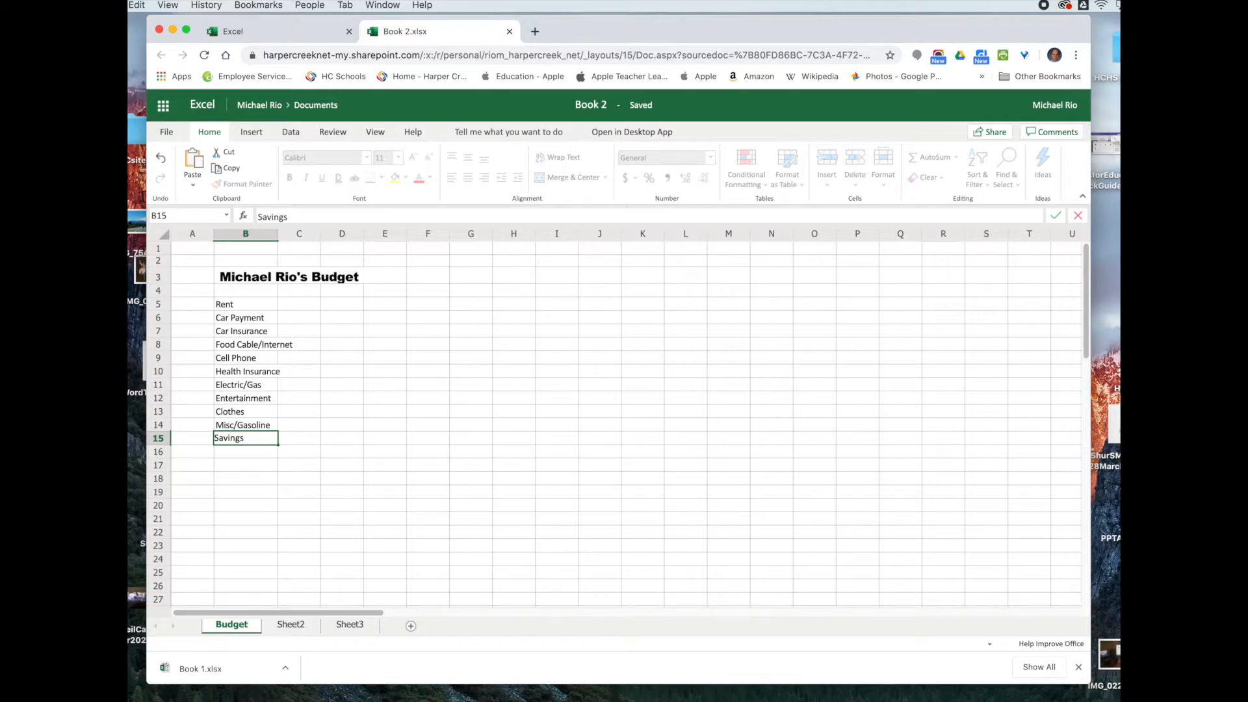
pyautogui.press('Return')
pyautogui.press('Return')
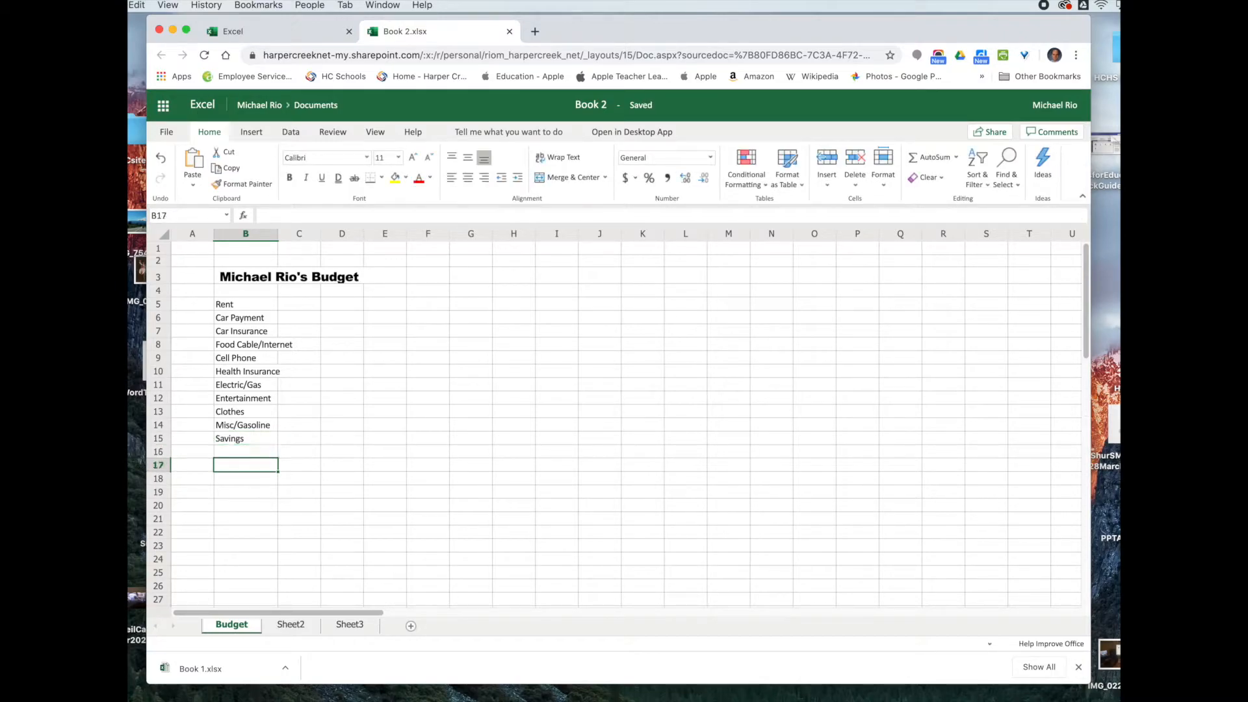
# Step: Add the Monthly Budget and Annual Budget labels and begin the Salary label
pyautogui.write('Mo')
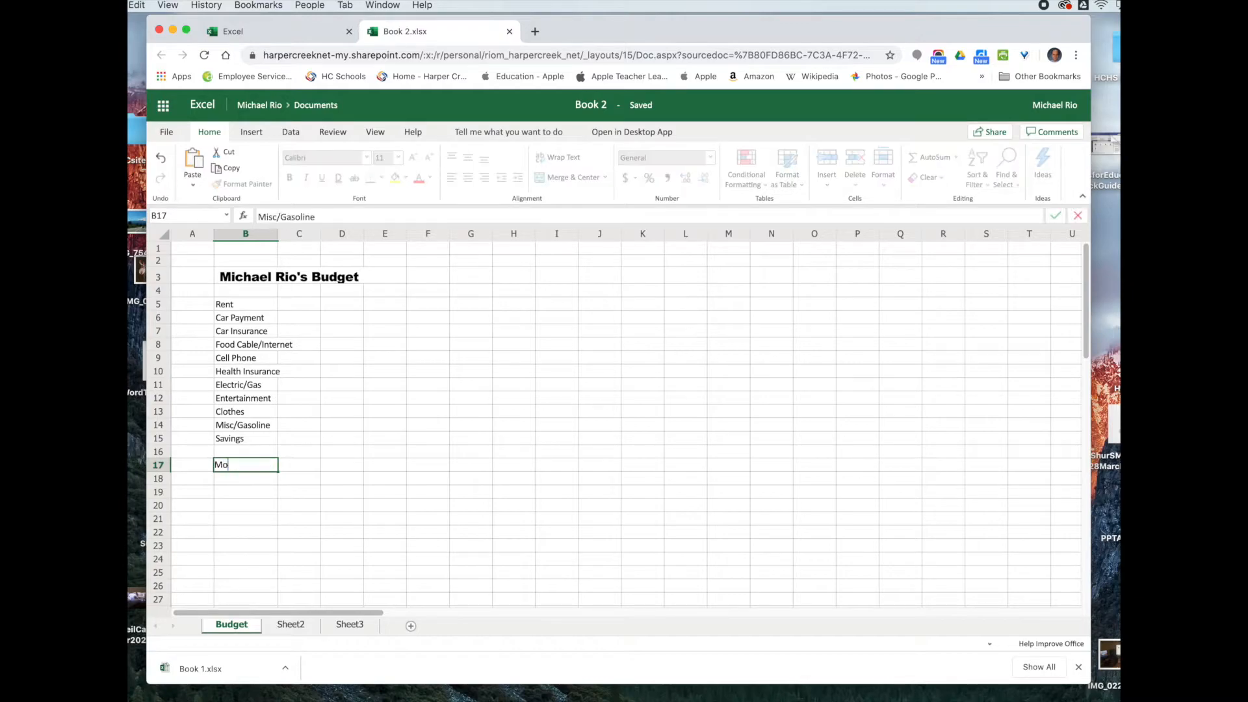
pyautogui.write('nthly Budget')
pyautogui.press('Return')
pyautogui.press('Return')
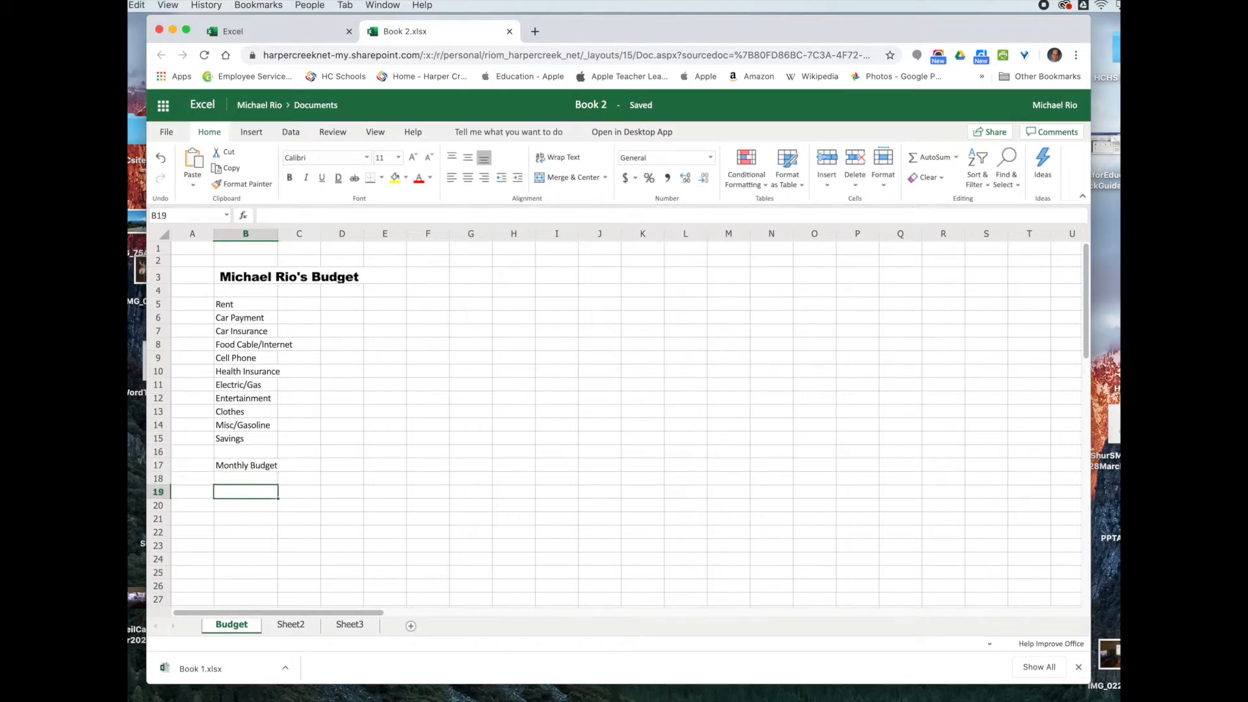
pyautogui.write('An')
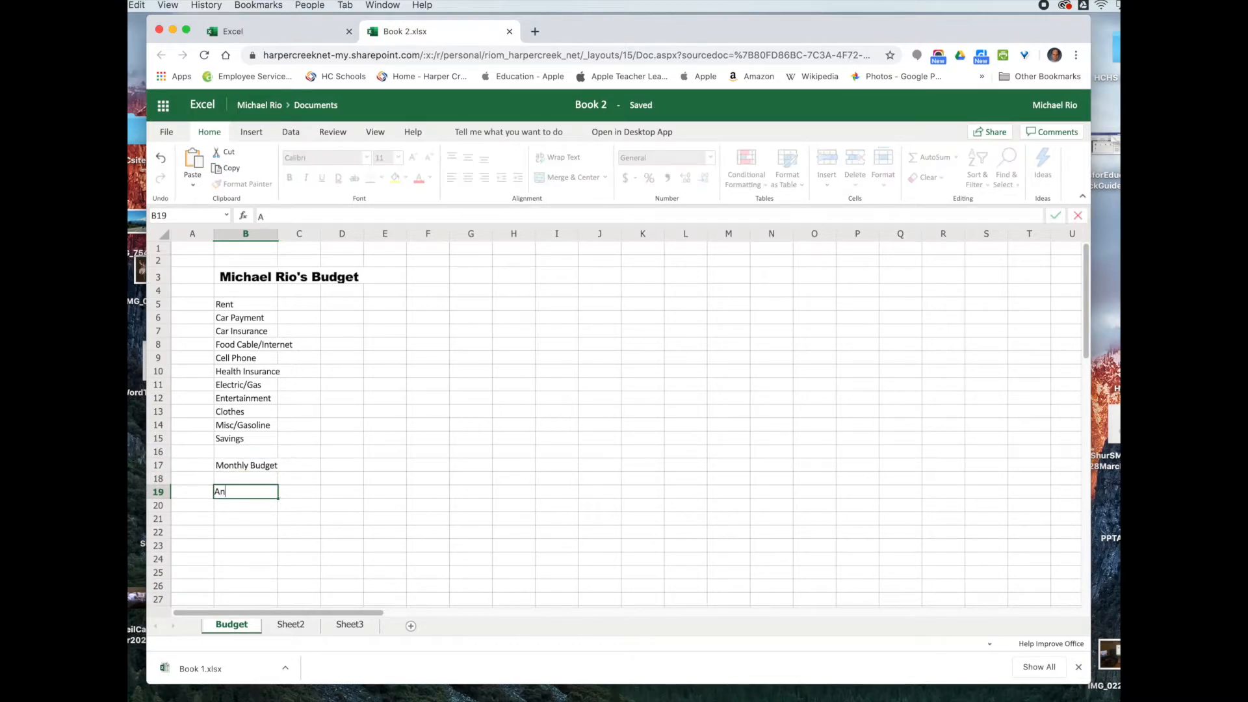
pyautogui.write('nual Budget')
pyautogui.press('Return')
pyautogui.press('Return')
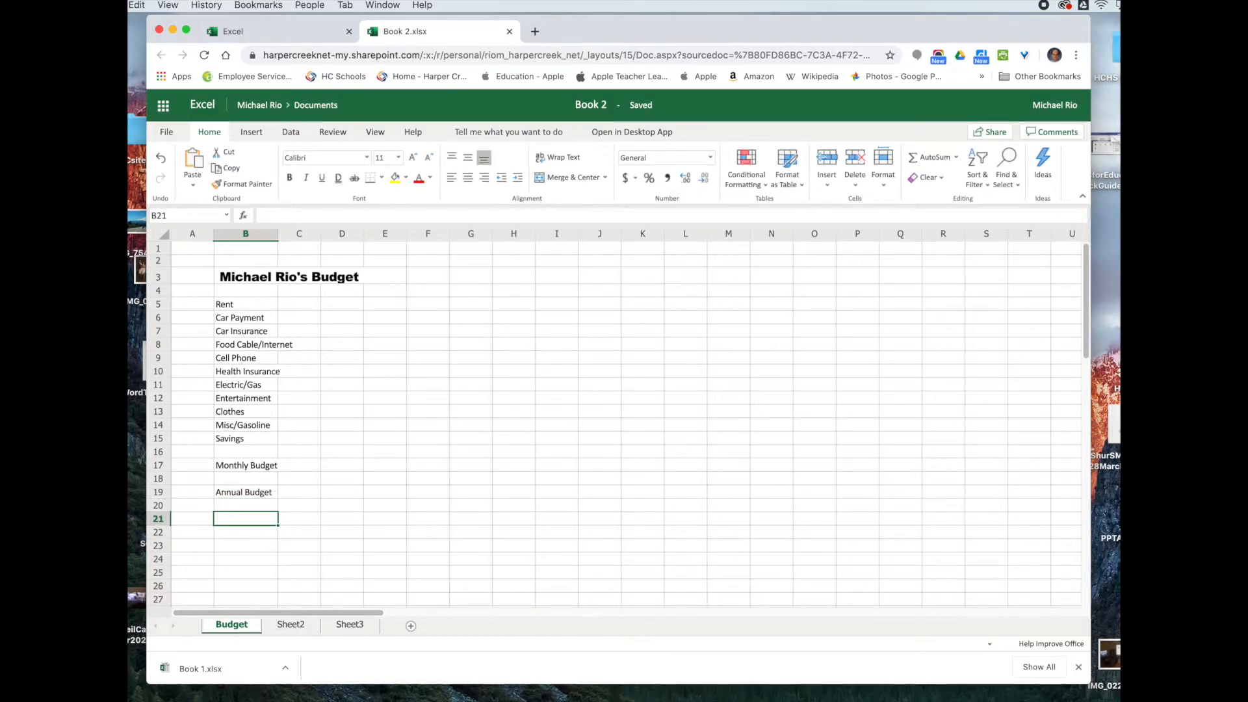
pyautogui.write('Salara')
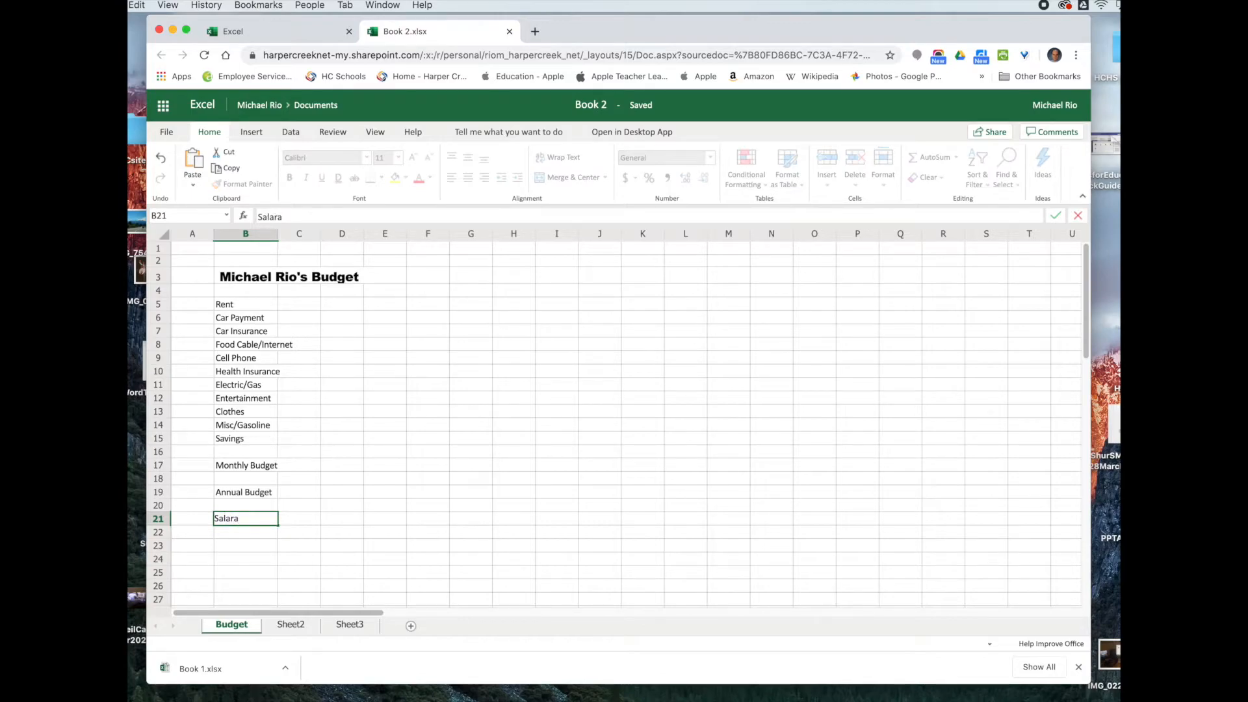
pyautogui.press('BackSpace')
pyautogui.write('y')
pyautogui.click(277, 233)
pyautogui.moveTo(276, 233); pyautogui.dragTo(294, 238)
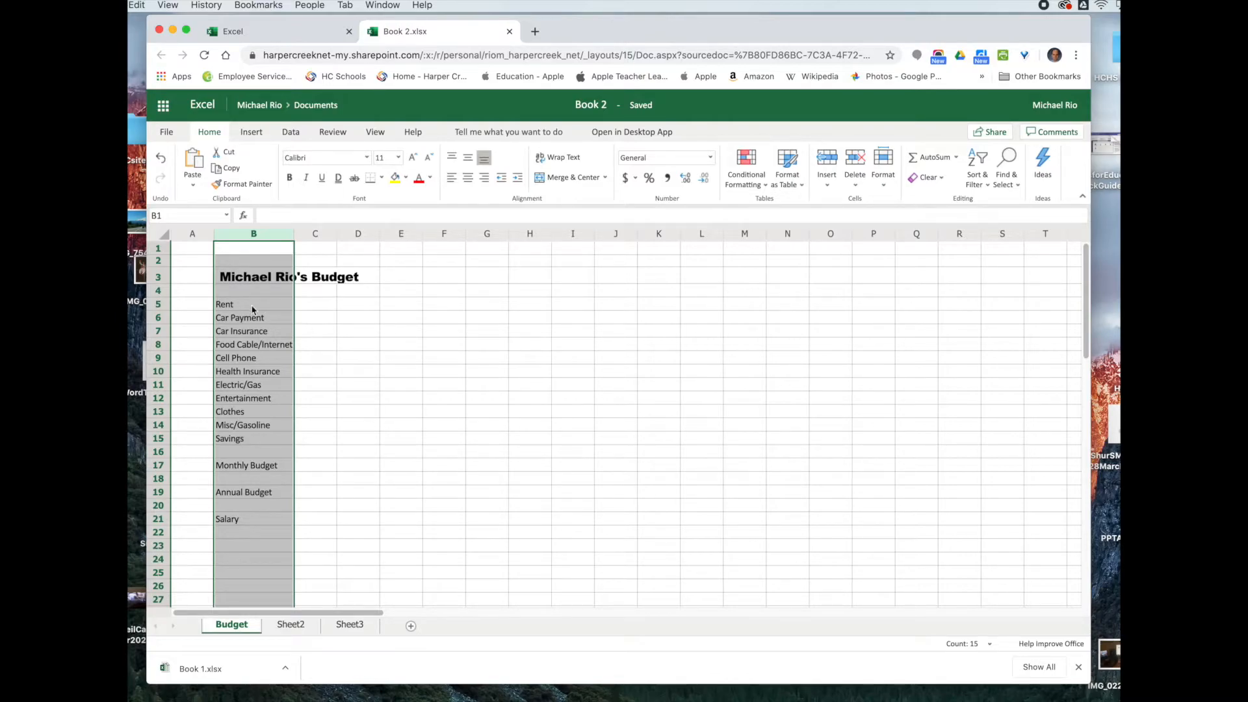
pyautogui.click(306, 307)
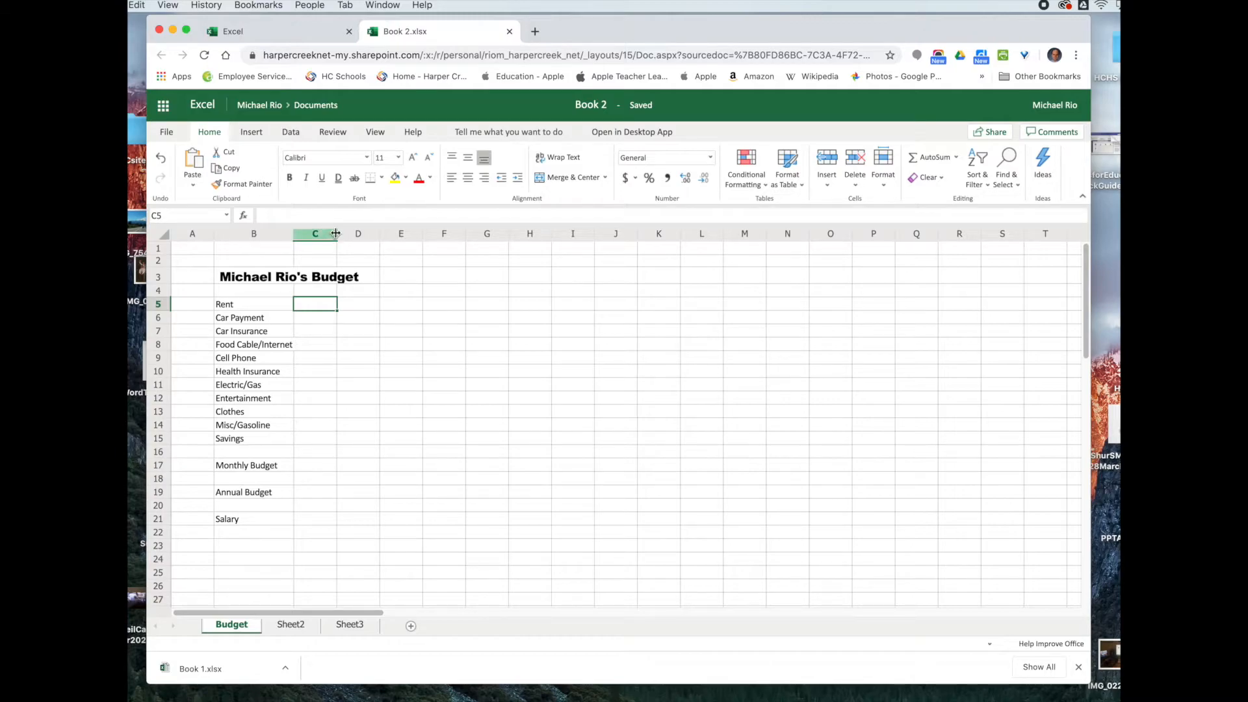
pyautogui.moveTo(337, 234); pyautogui.dragTo(317, 236)
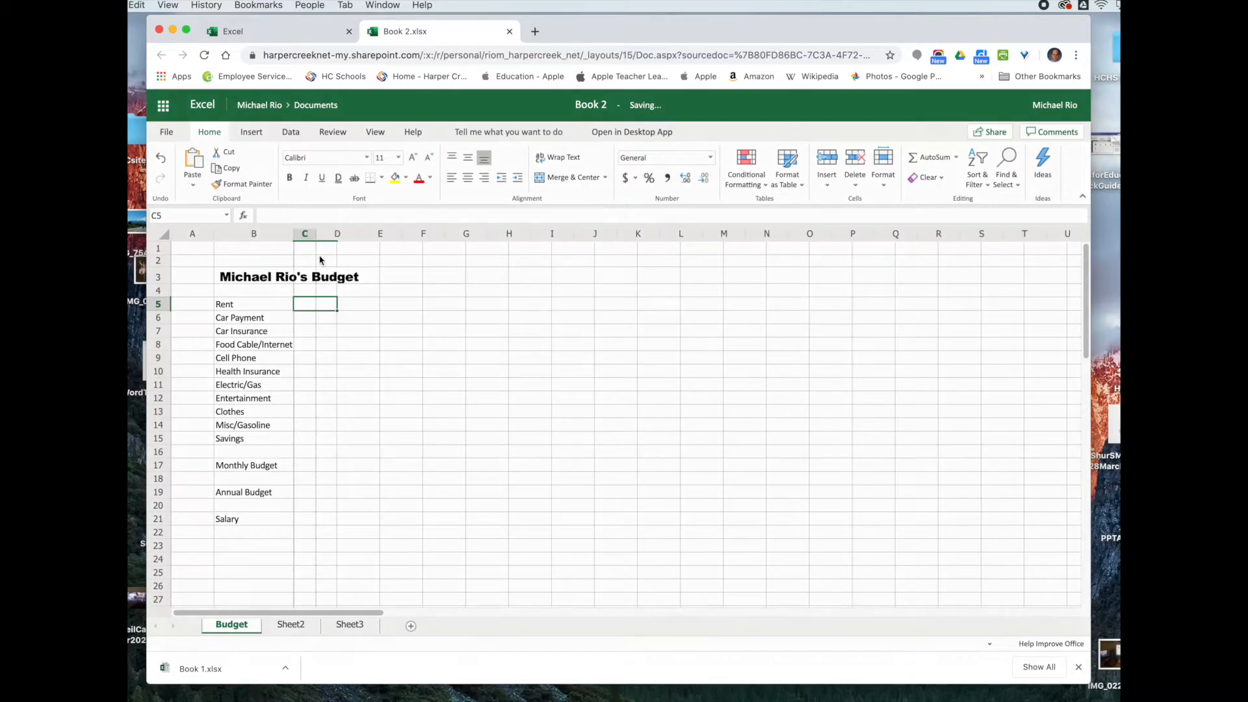
pyautogui.click(329, 320)
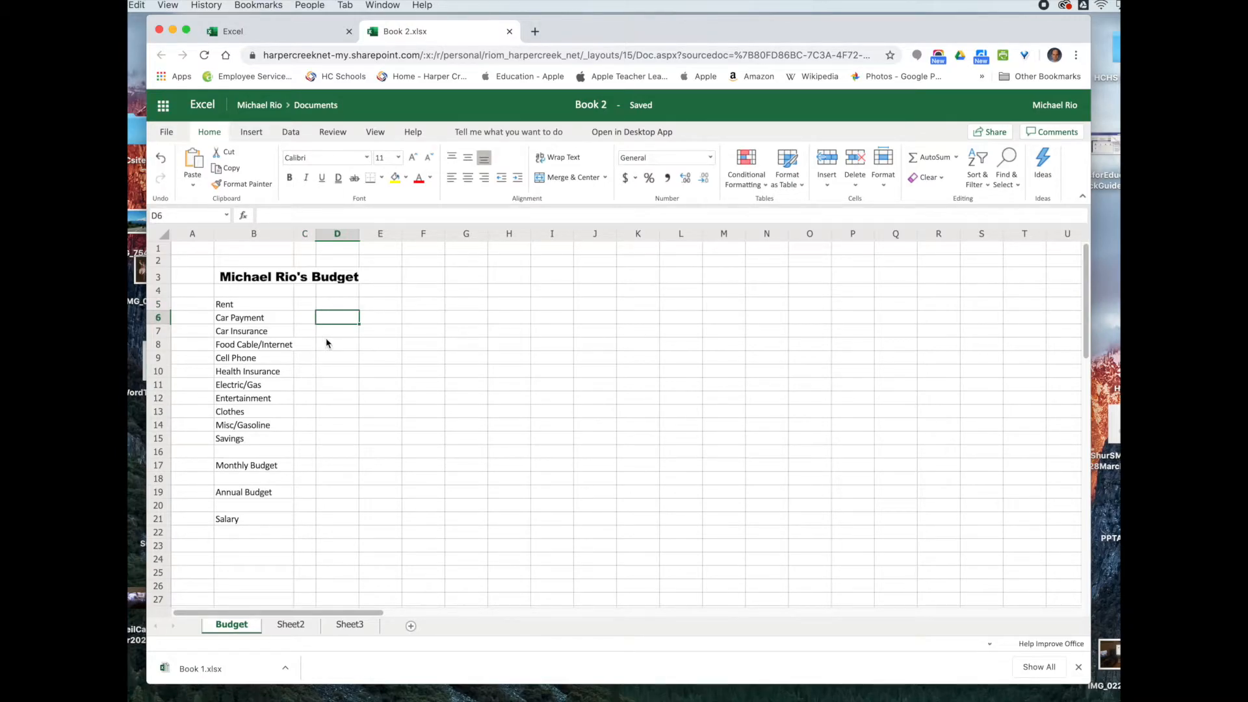
pyautogui.click(328, 304)
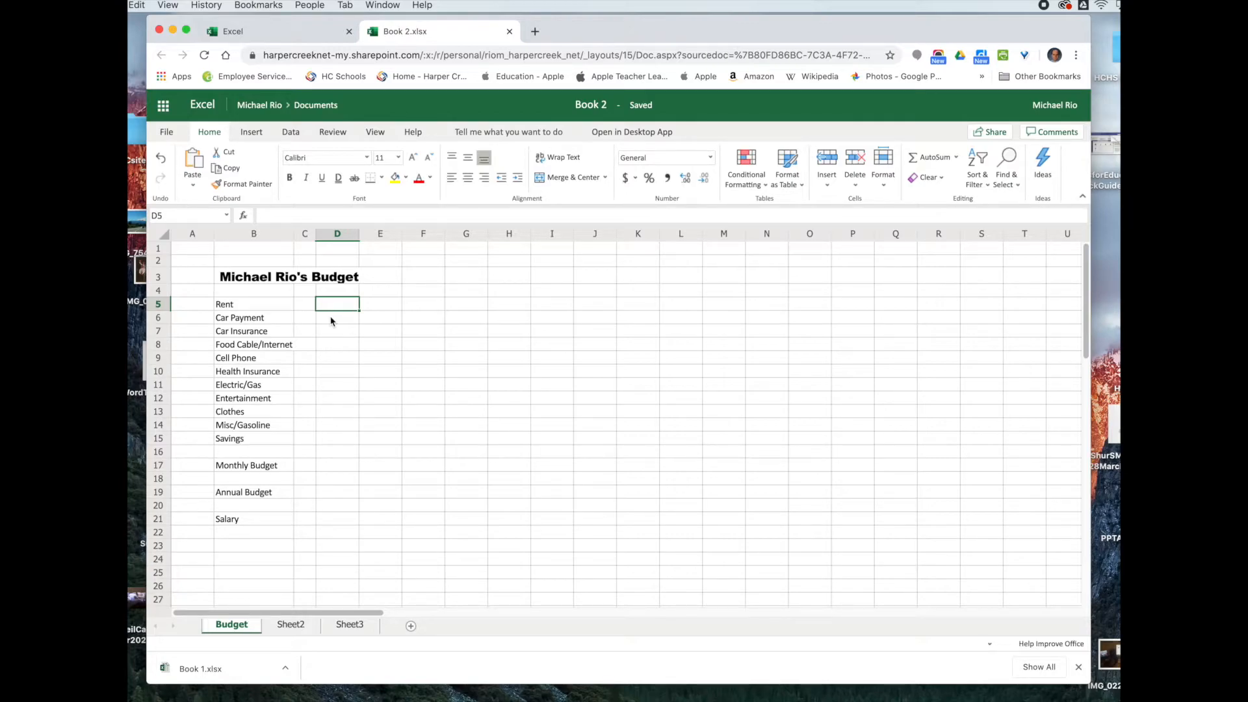
# Step: Enter 600, 400 and 125 in D5:D7 for Rent, Car Payment and Car Insurance
pyautogui.write('600')
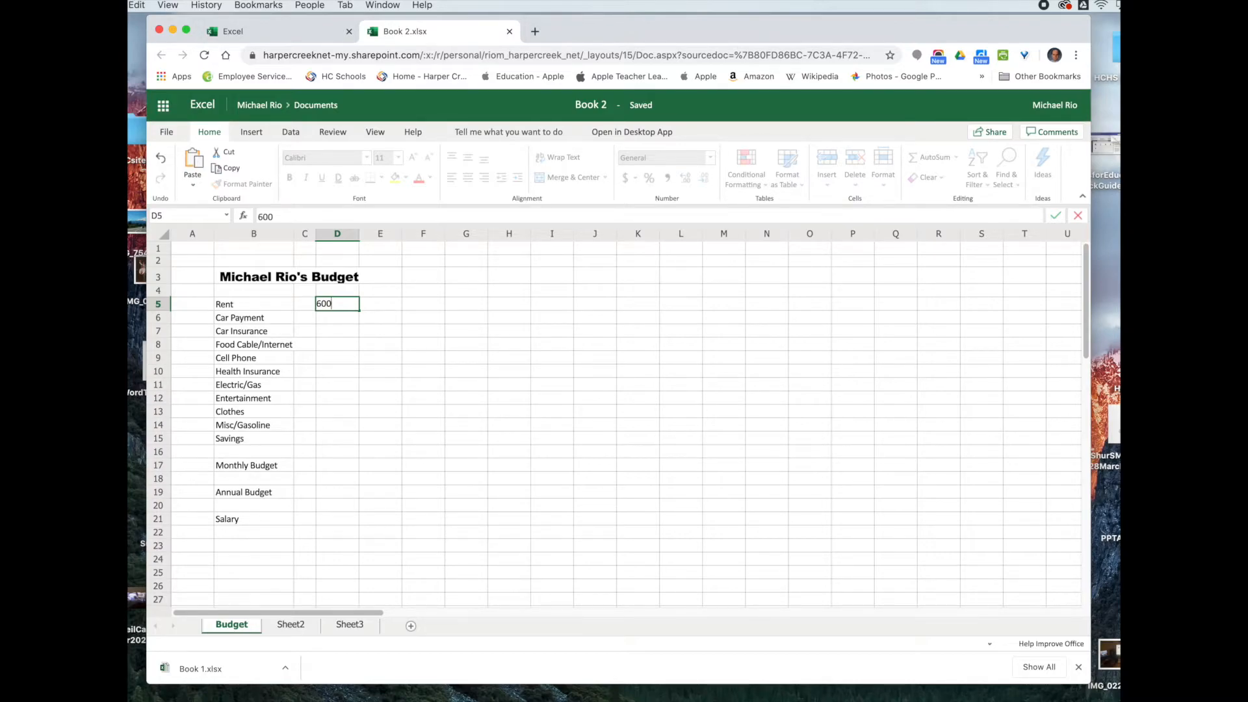
pyautogui.press('Return')
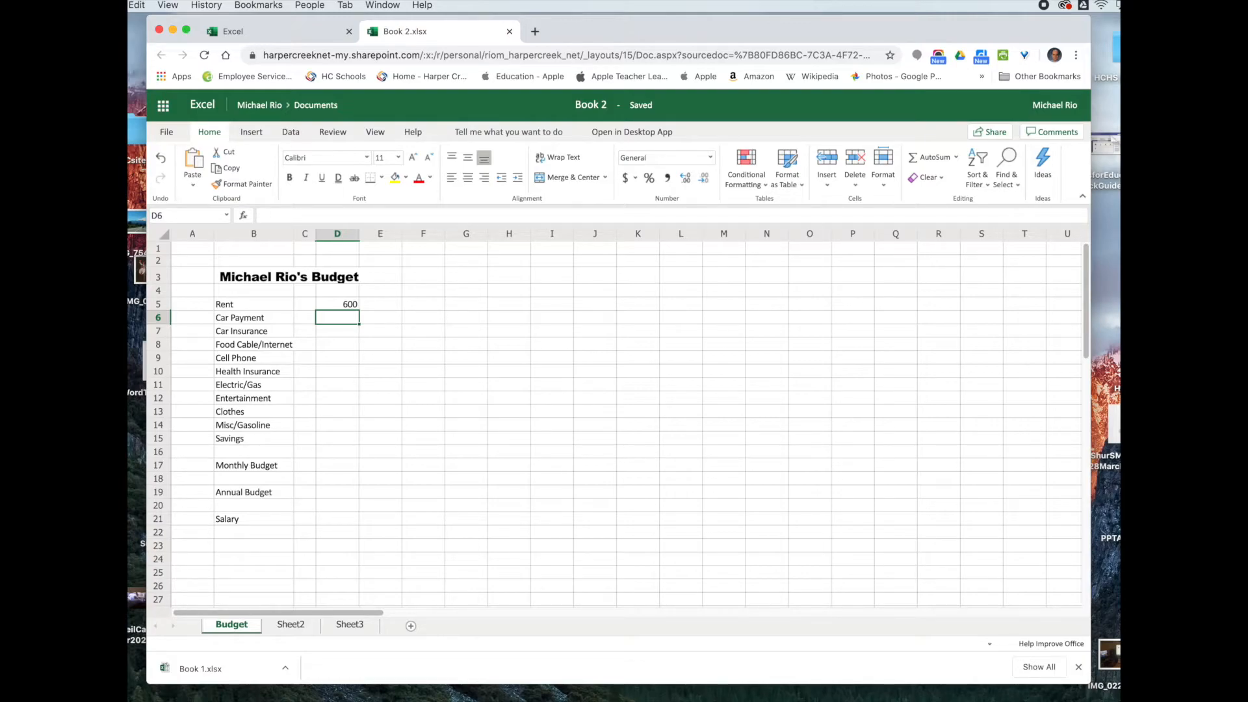
pyautogui.write('400')
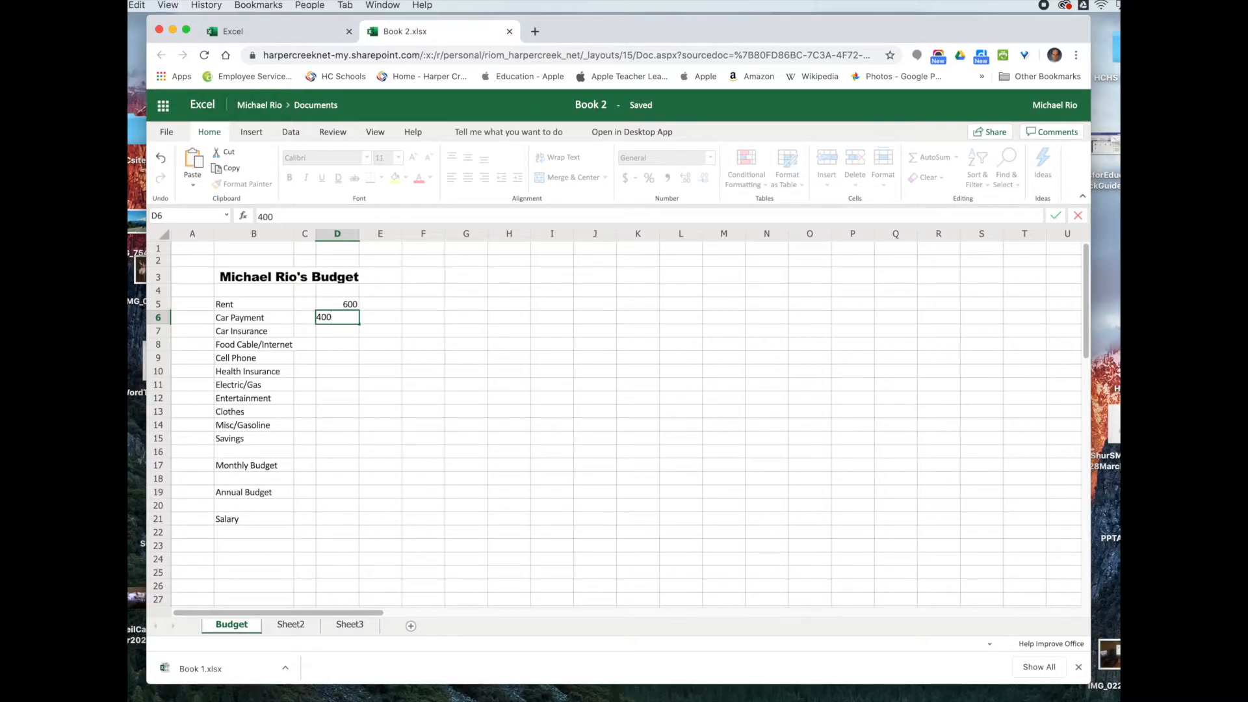
pyautogui.press('Return')
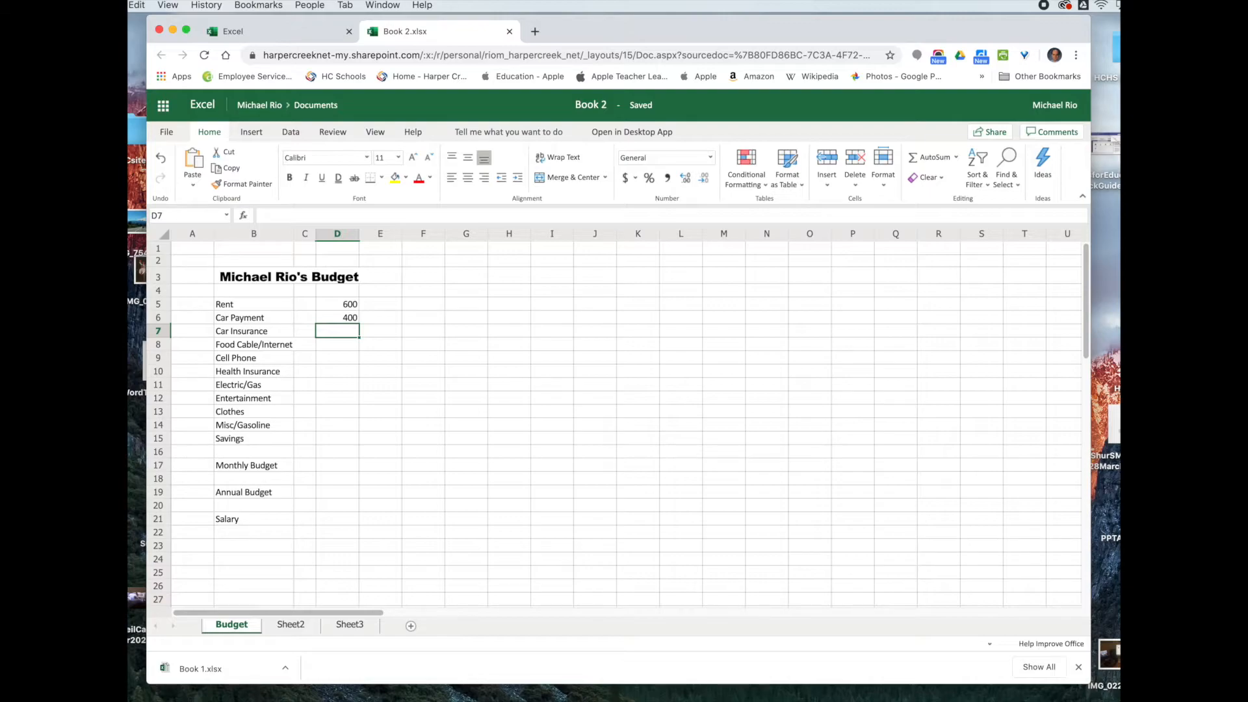
pyautogui.write('125')
pyautogui.press('Return')
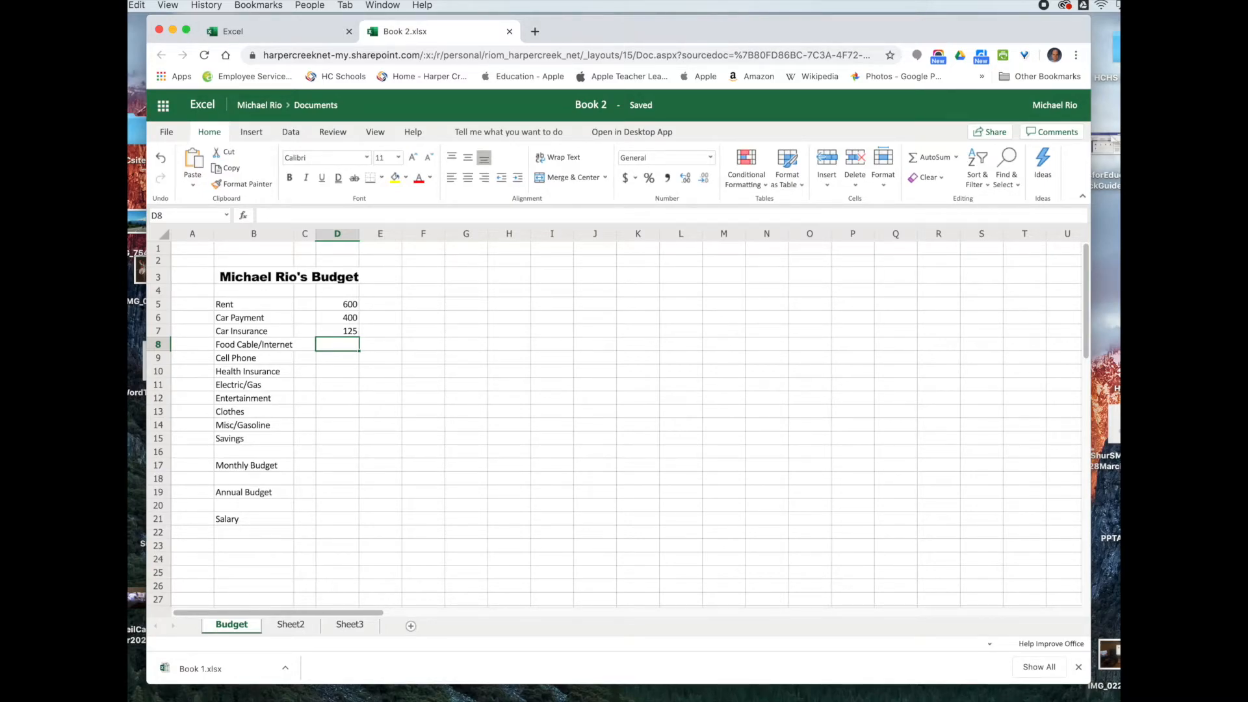
# Step: Insert a blank sheet row above the Food Cable/Internet label in B8
pyautogui.click(245, 348)
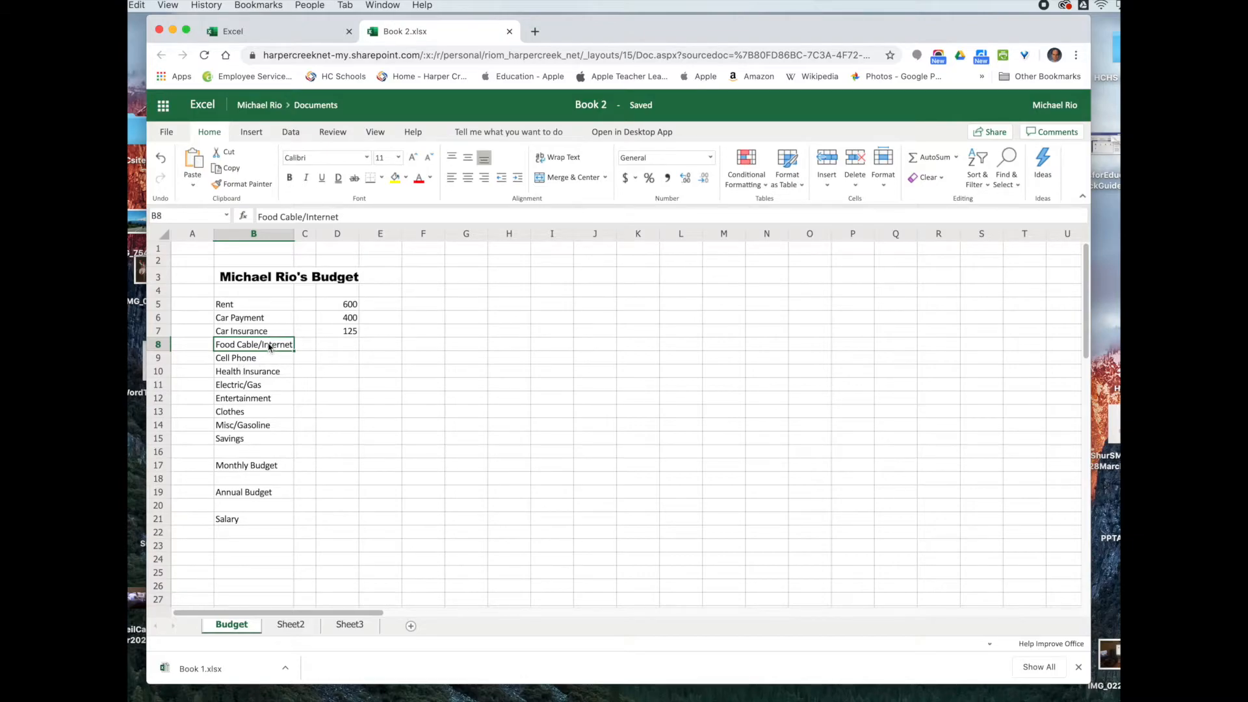
pyautogui.rightClick(264, 347)
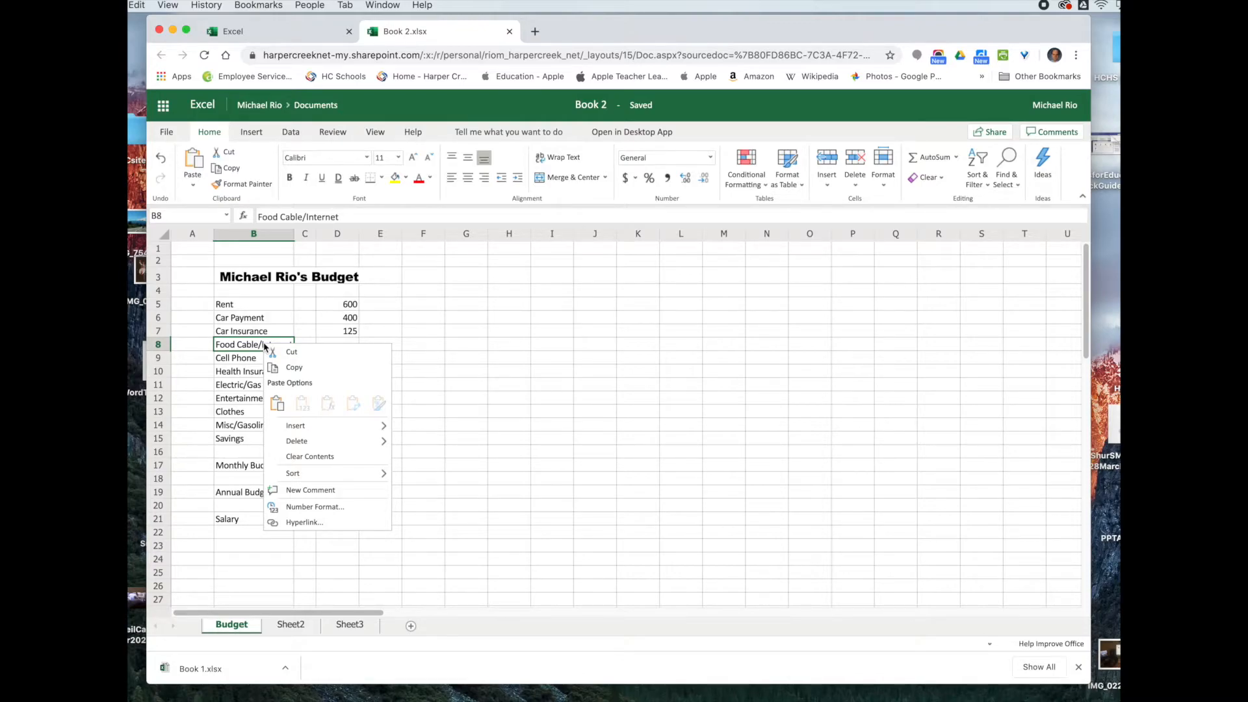
pyautogui.moveTo(306, 426)
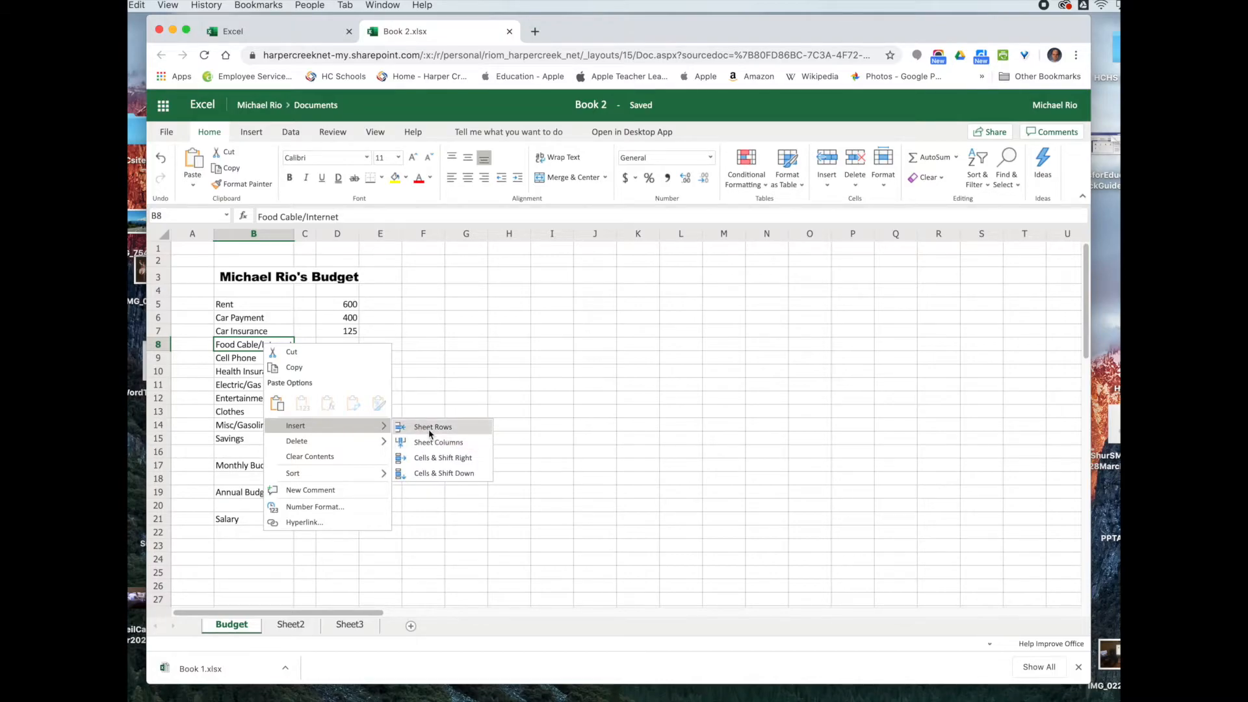
pyautogui.click(455, 358)
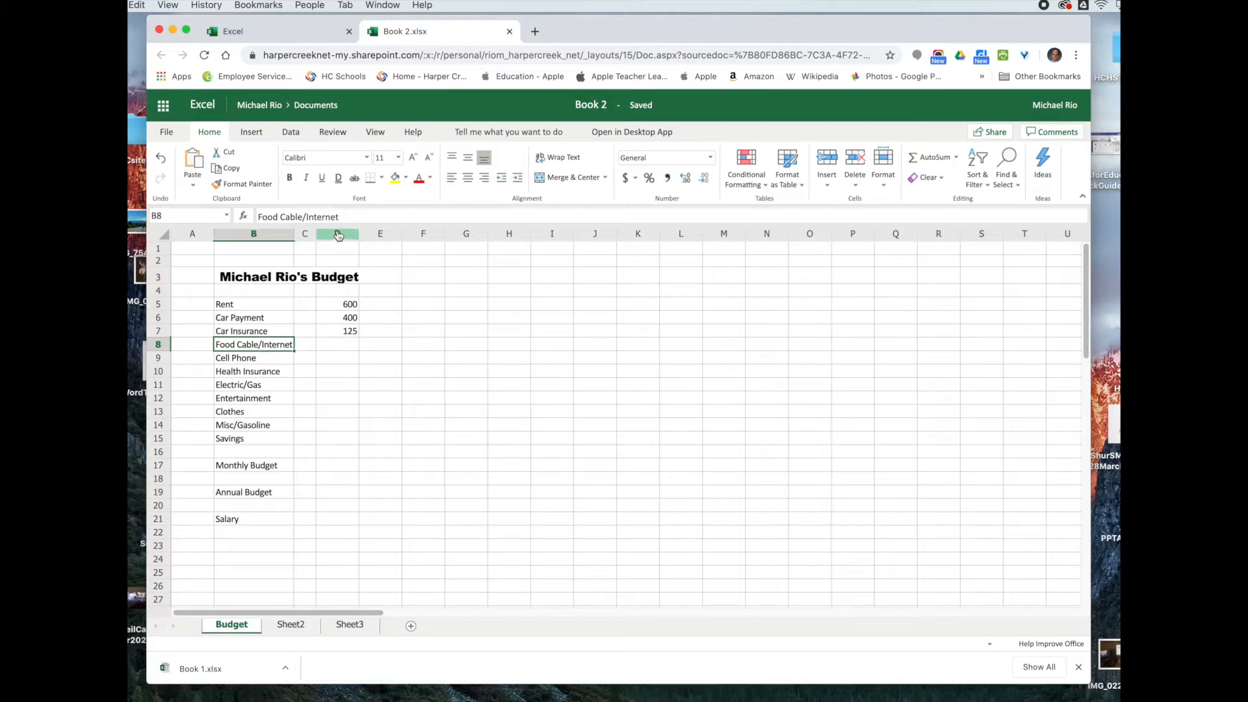
pyautogui.click(251, 133)
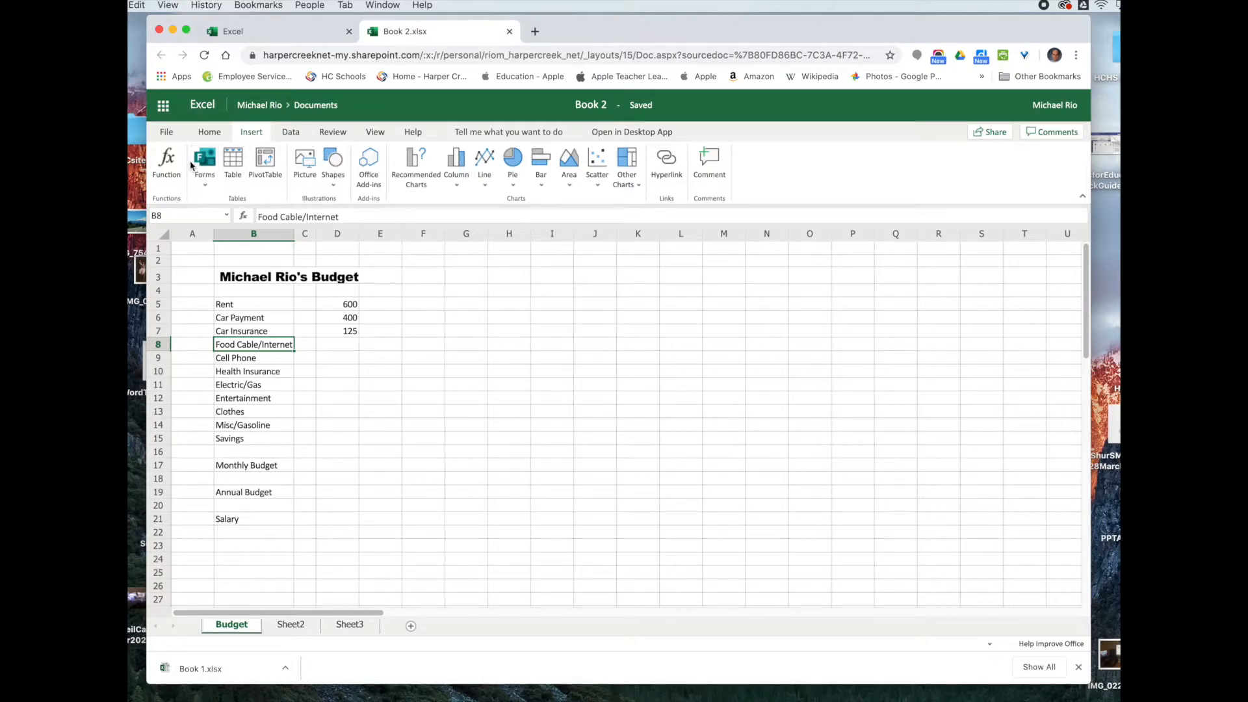
pyautogui.click(215, 136)
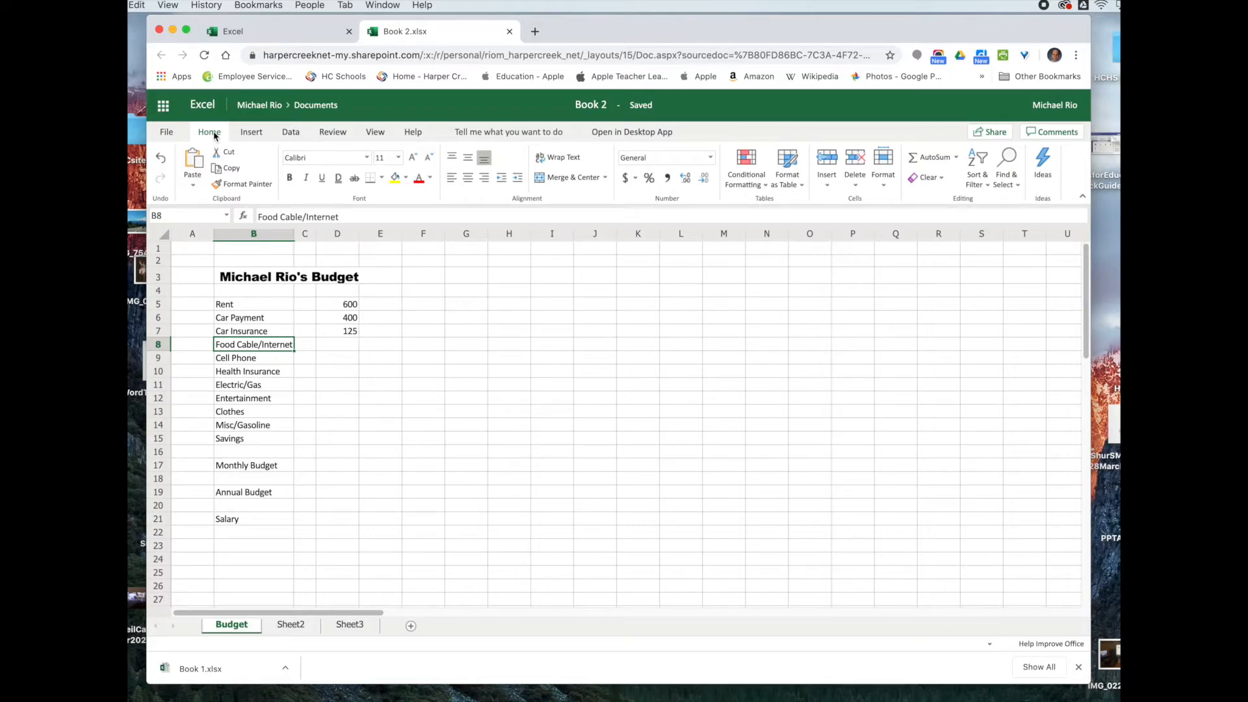
pyautogui.rightClick(266, 350)
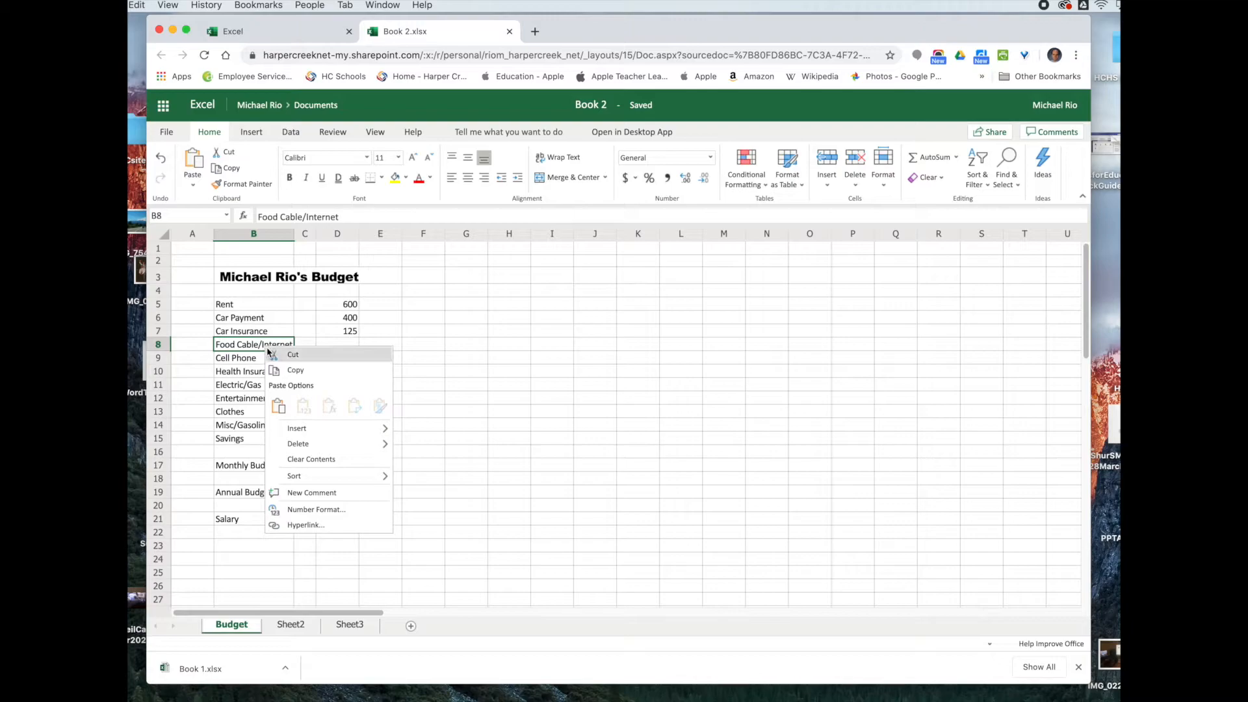
pyautogui.moveTo(305, 428)
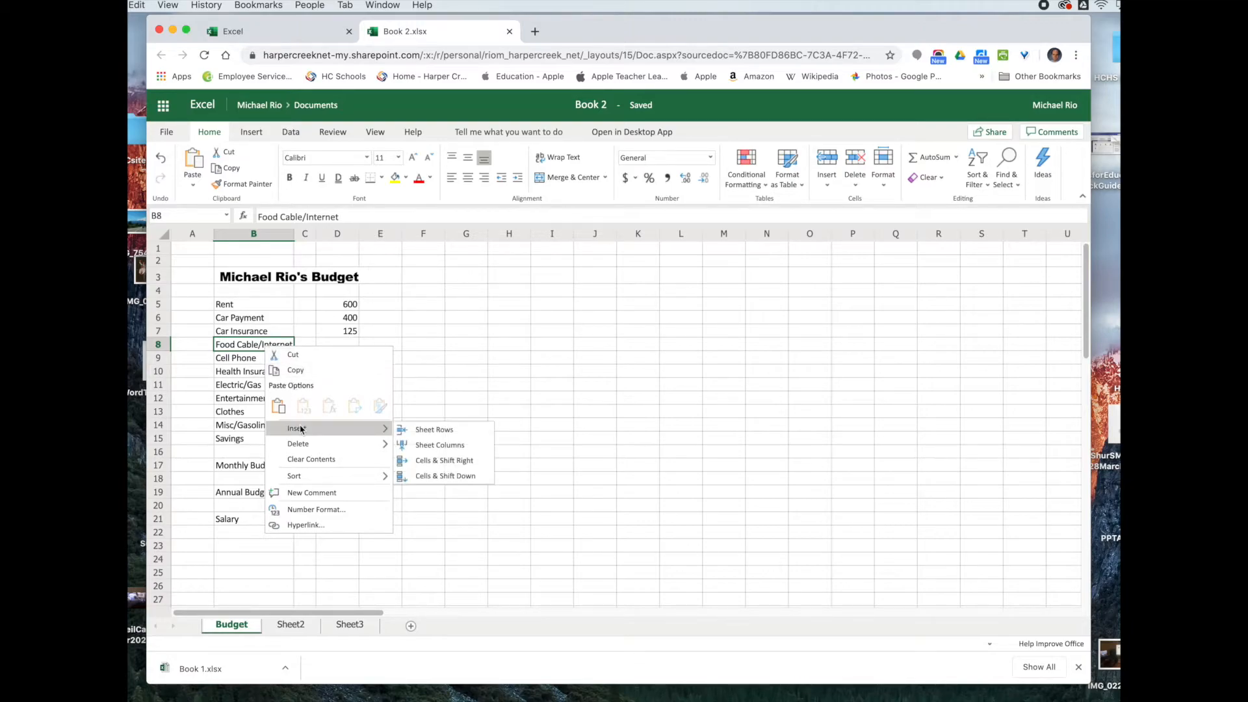
pyautogui.click(441, 431)
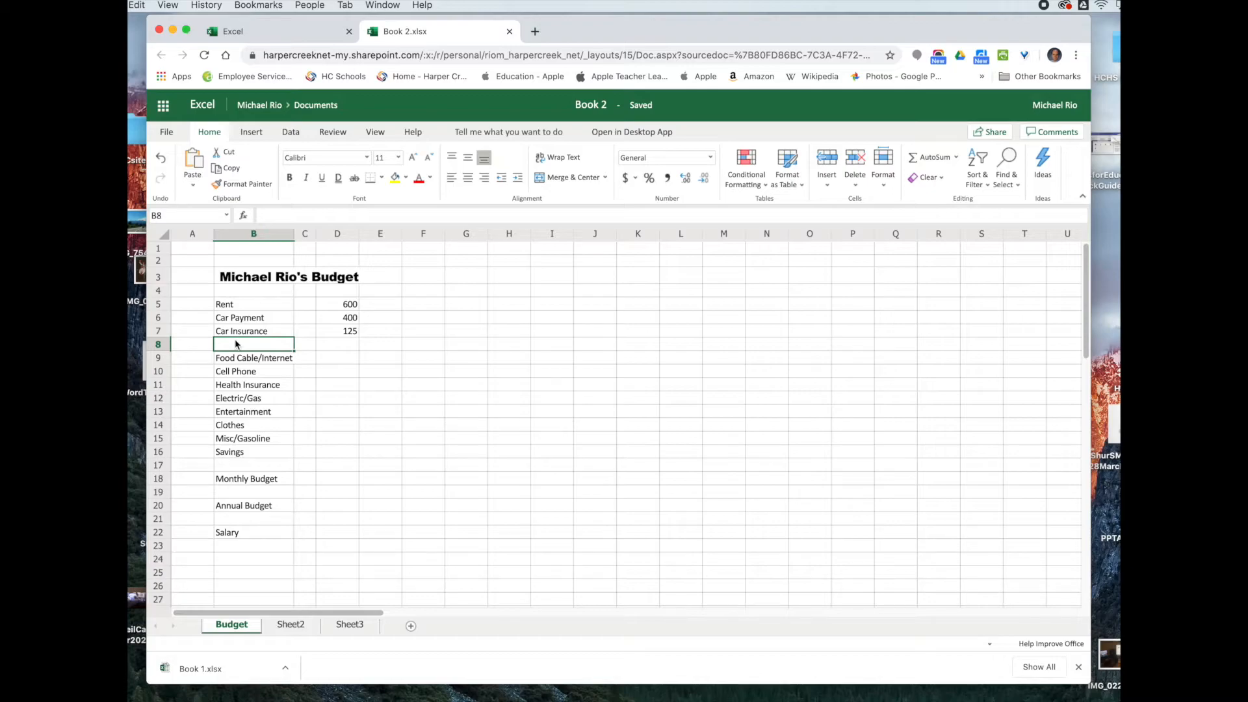
# Step: Enter Food in B8 and trim B9's label to Cable/Internet
pyautogui.write('Food')
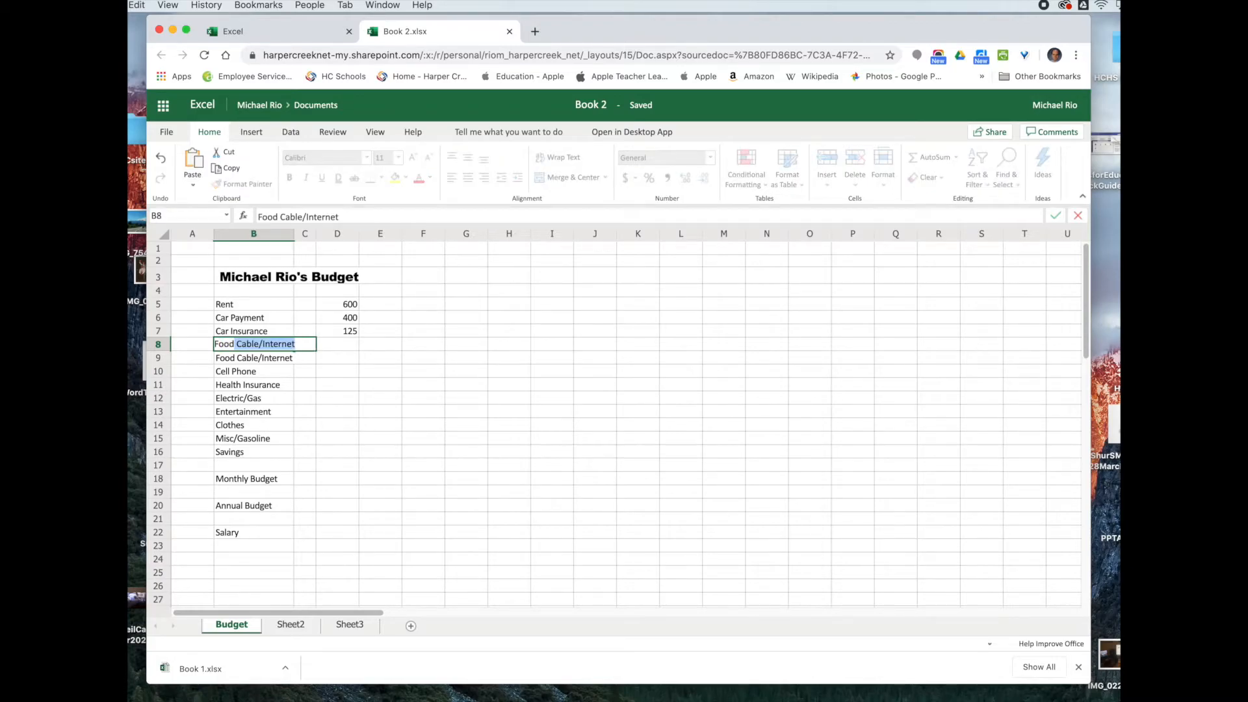
pyautogui.press('BackSpace')
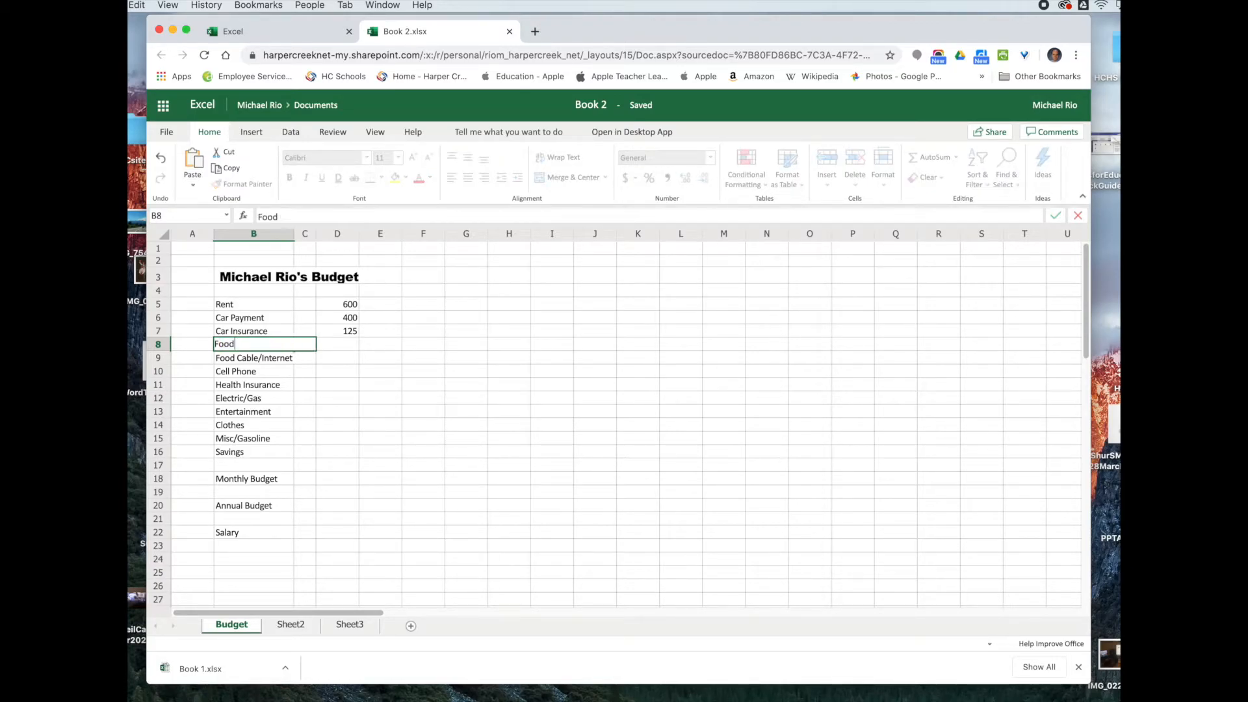
pyautogui.click(238, 361)
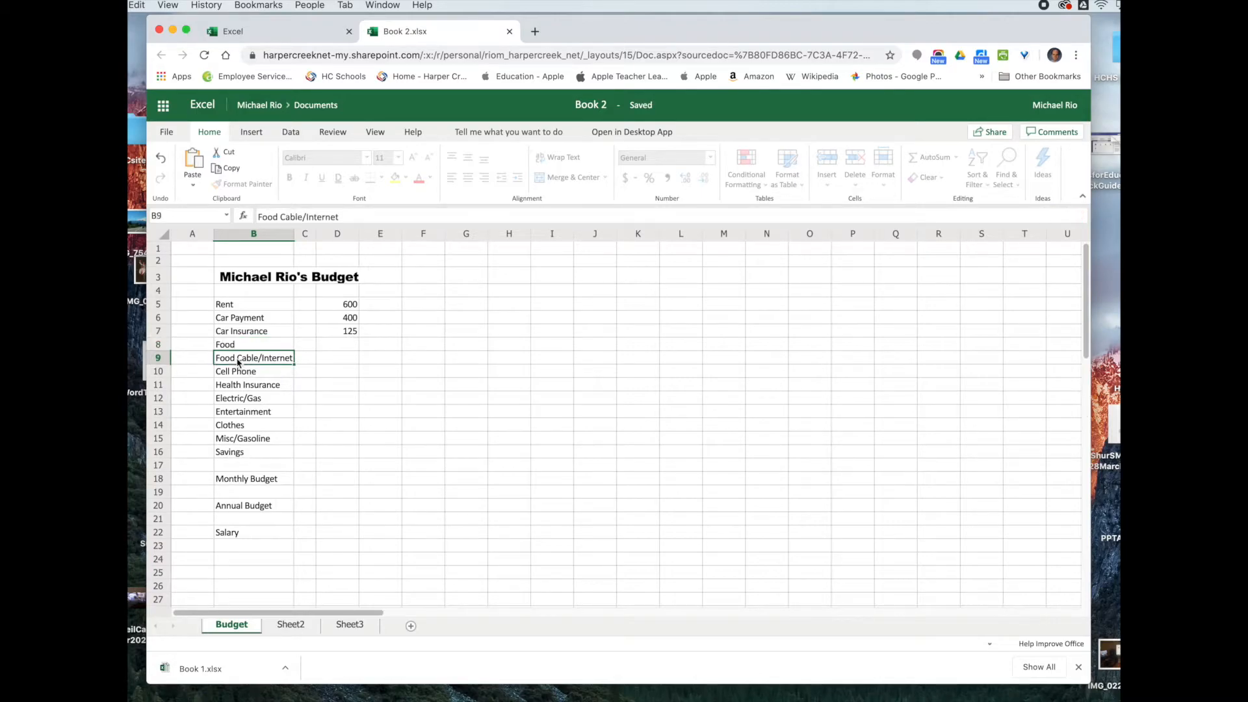
pyautogui.tripleClick(238, 358)
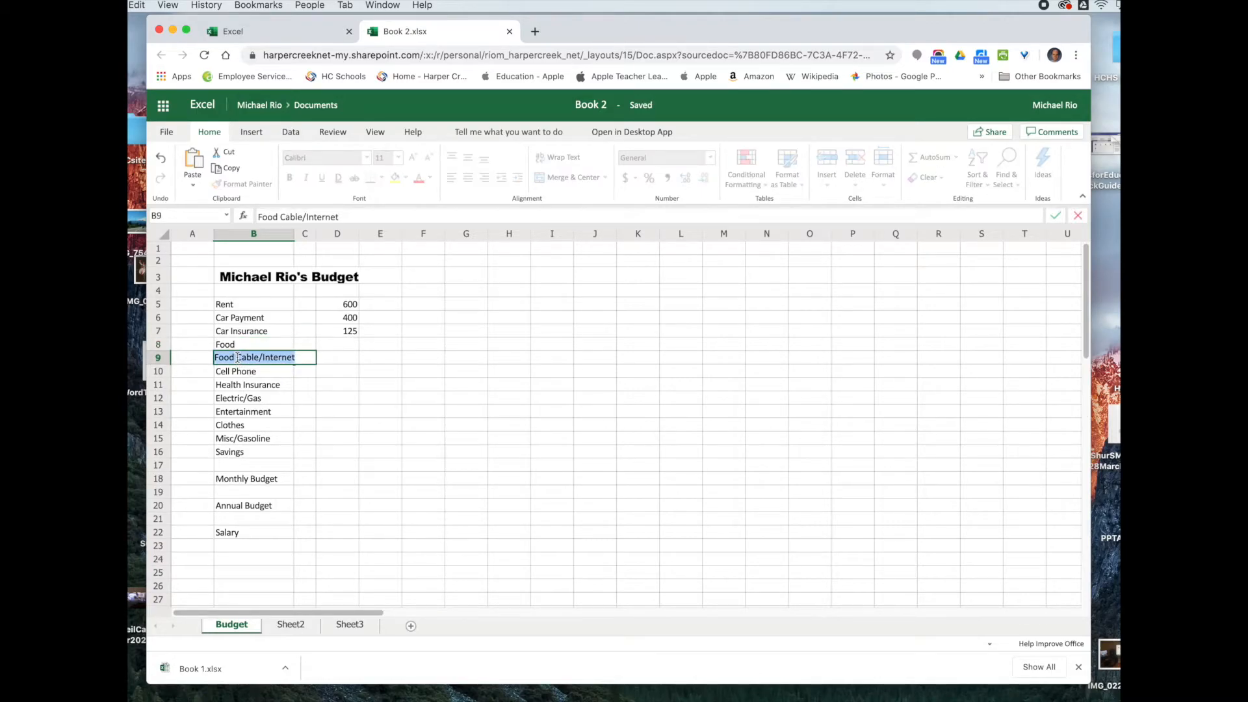
pyautogui.click(237, 358)
pyautogui.press('BackSpace')
pyautogui.press('BackSpace')
pyautogui.press('BackSpace')
pyautogui.press('BackSpace')
pyautogui.press('BackSpace')
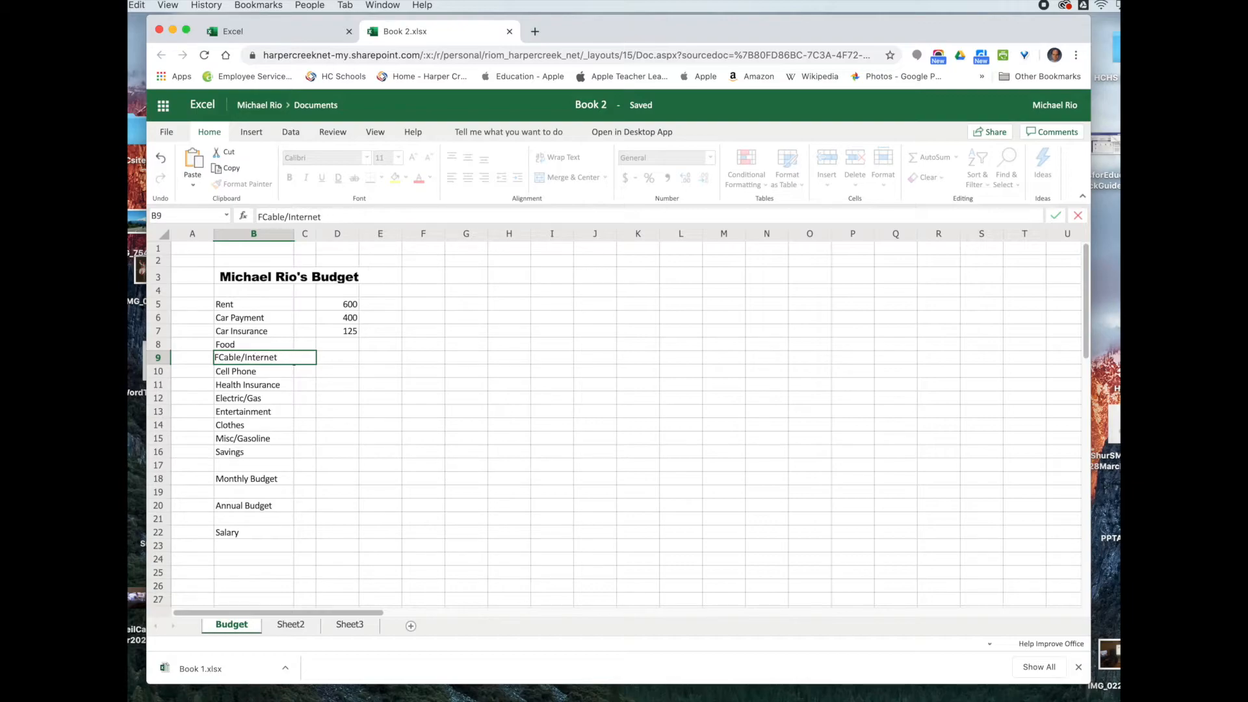
pyautogui.click(345, 348)
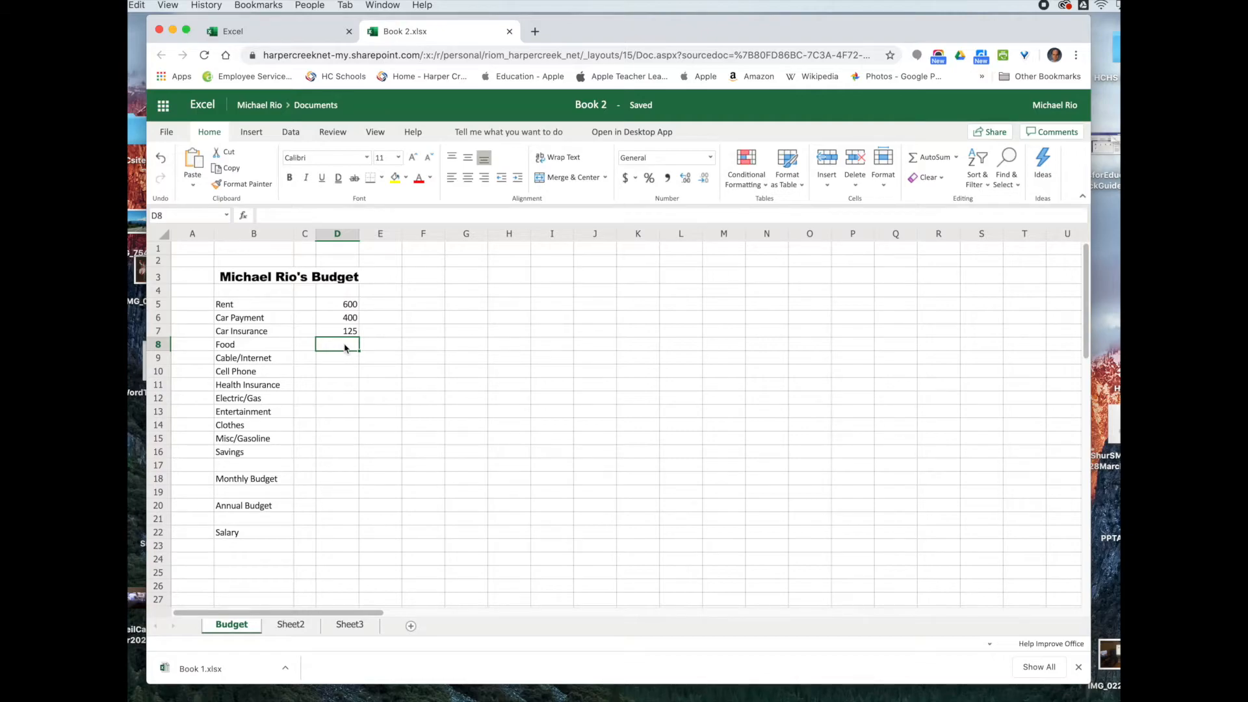
# Step: Enter 400, 50, 60 and 200 in D8:D11 for Food, Cable/Internet, Cell Phone and Health Insurance
pyautogui.write('4')
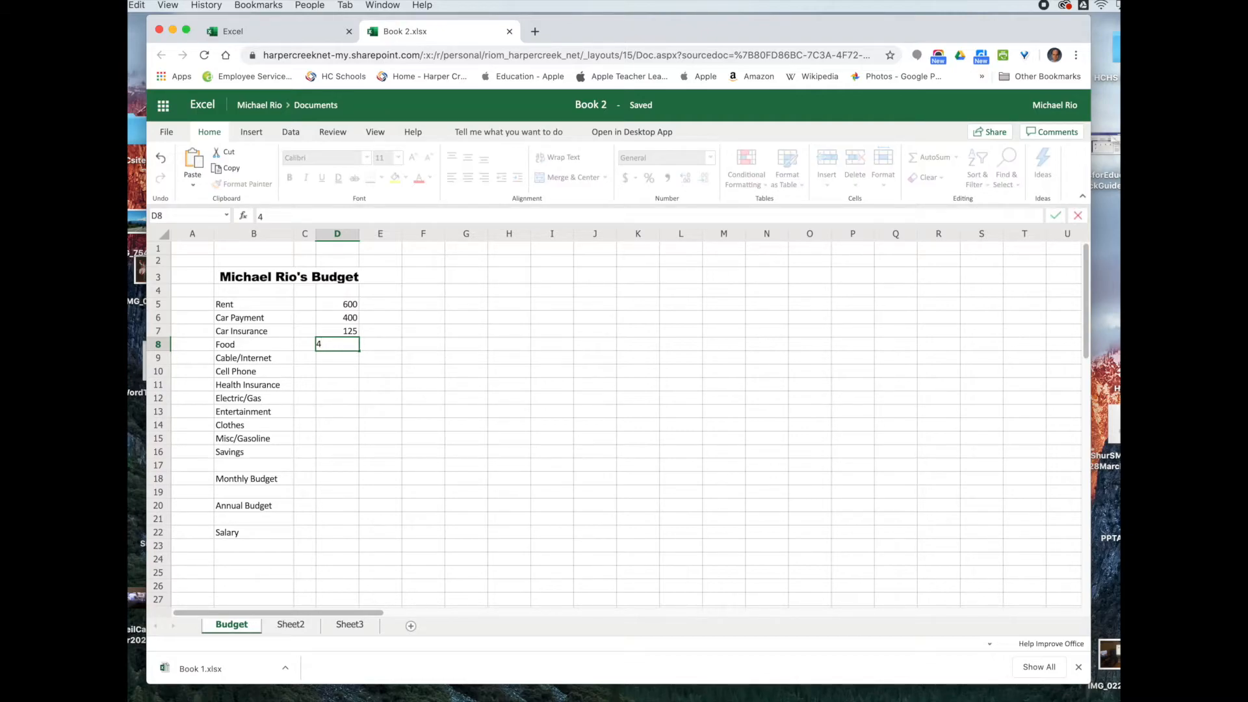
pyautogui.write('00')
pyautogui.press('Return')
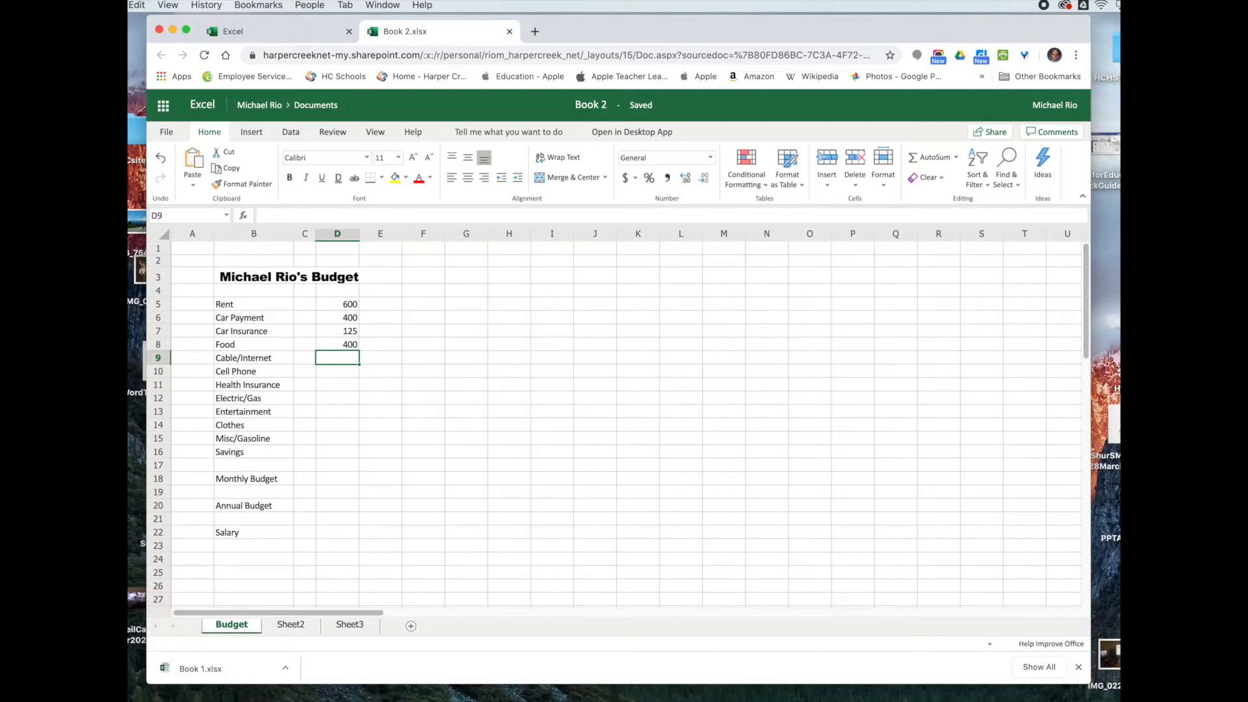
pyautogui.write('50')
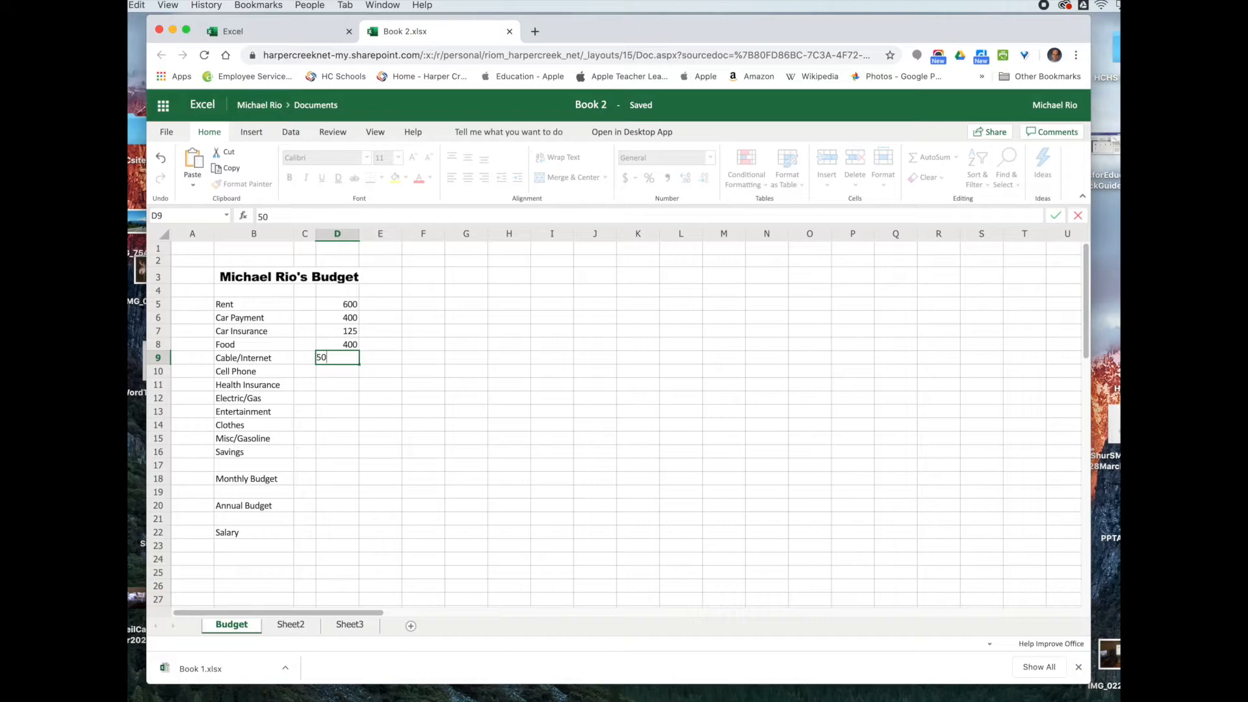
pyautogui.click(343, 375)
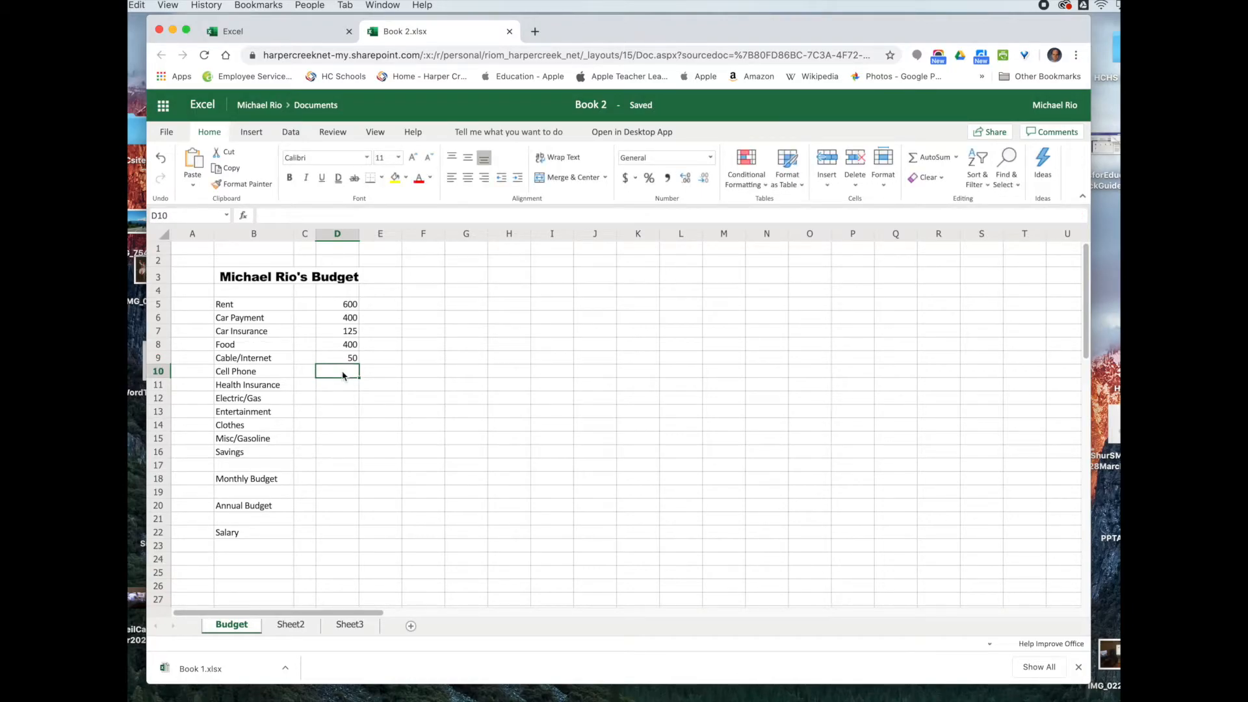
pyautogui.write('60')
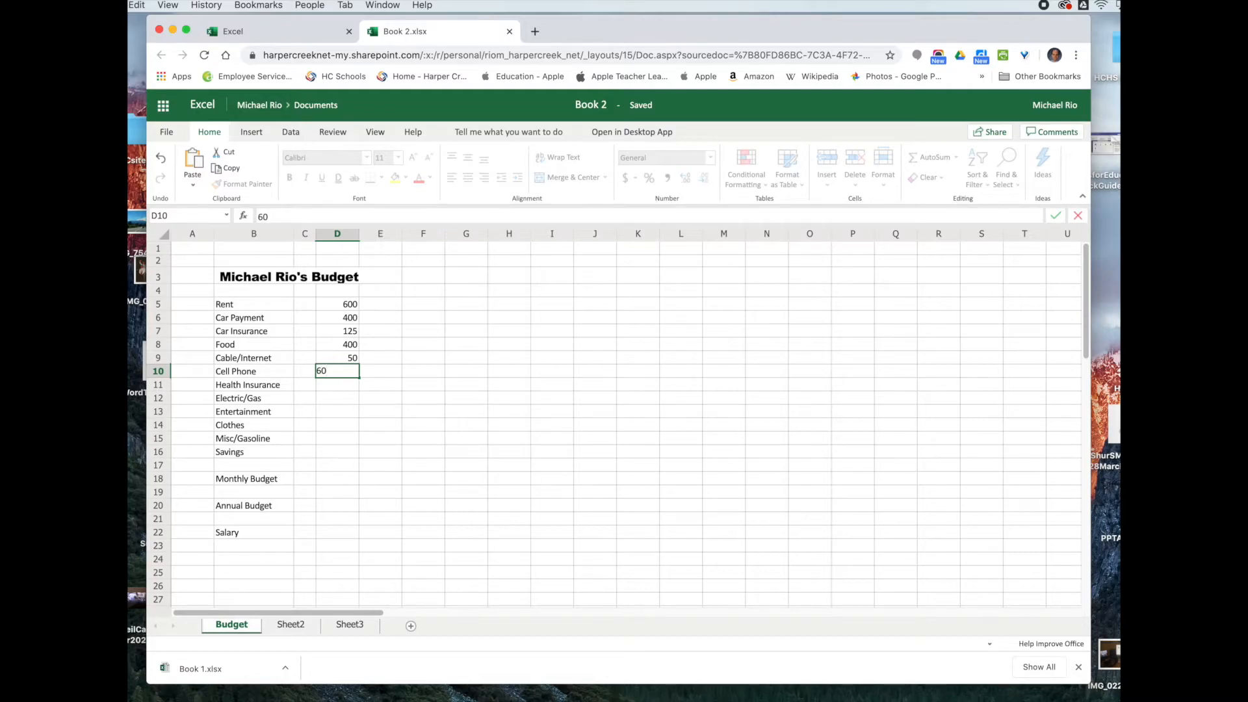
pyautogui.press('Return')
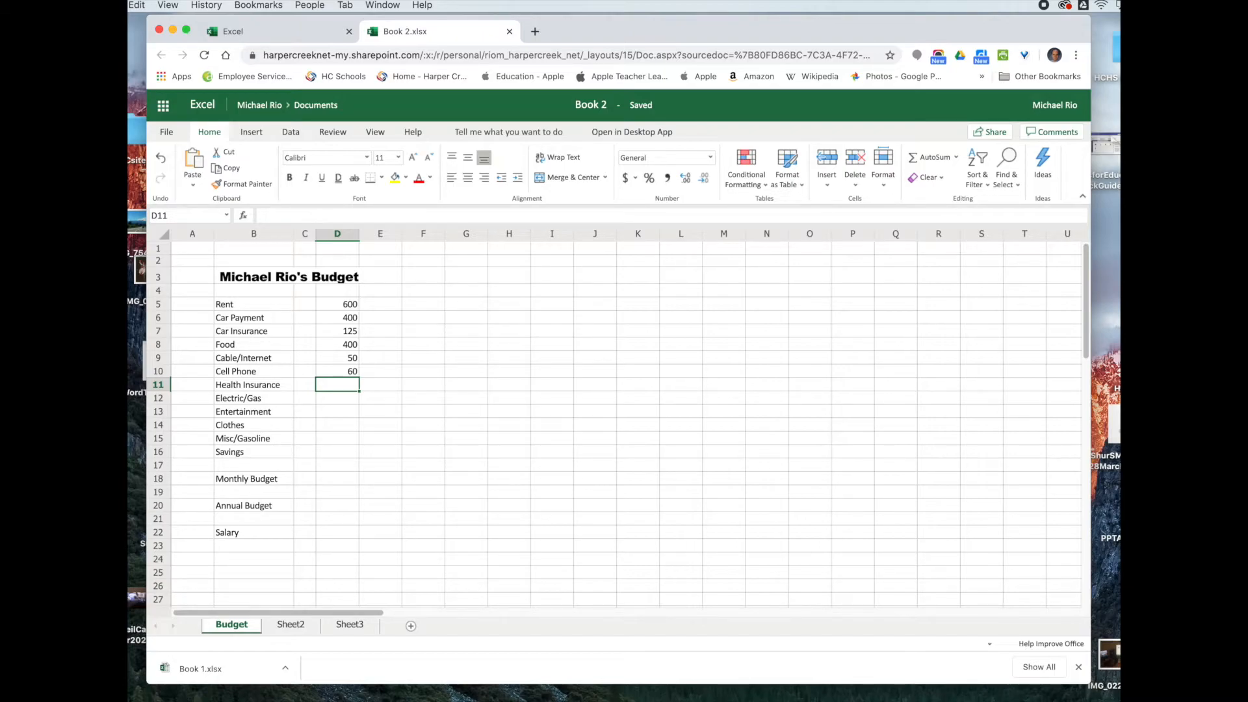
pyautogui.write('200')
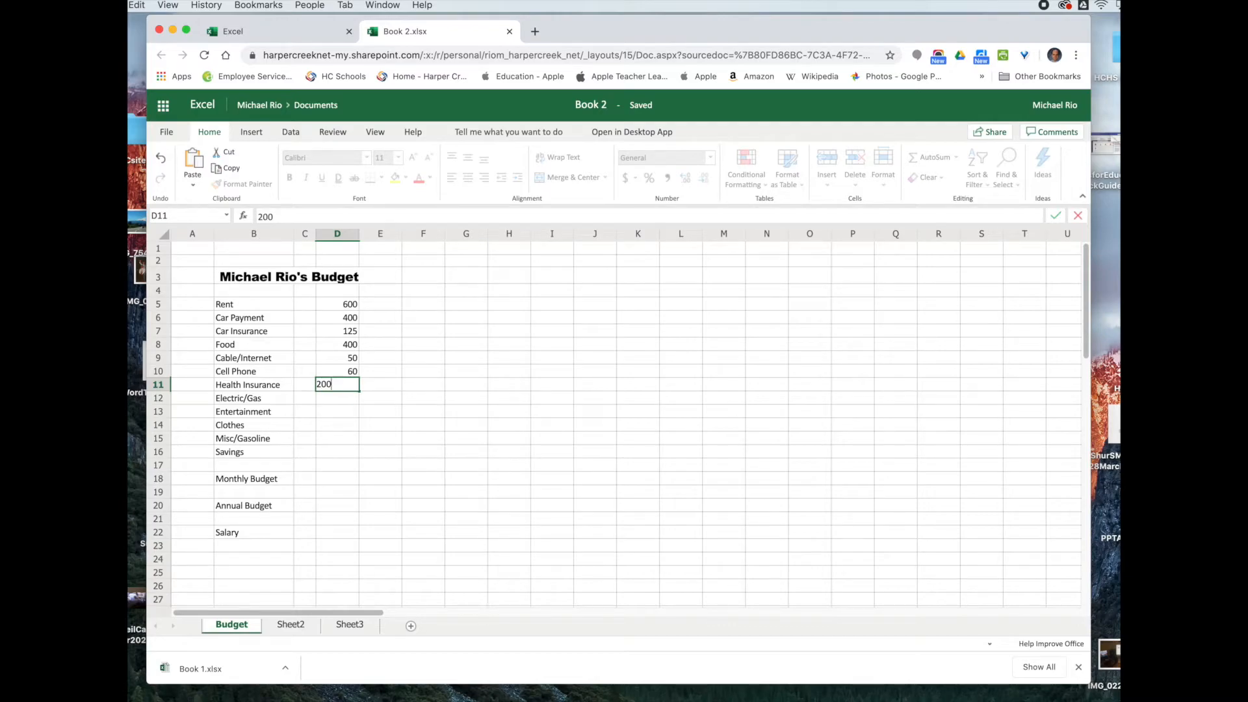
pyautogui.press('Return')
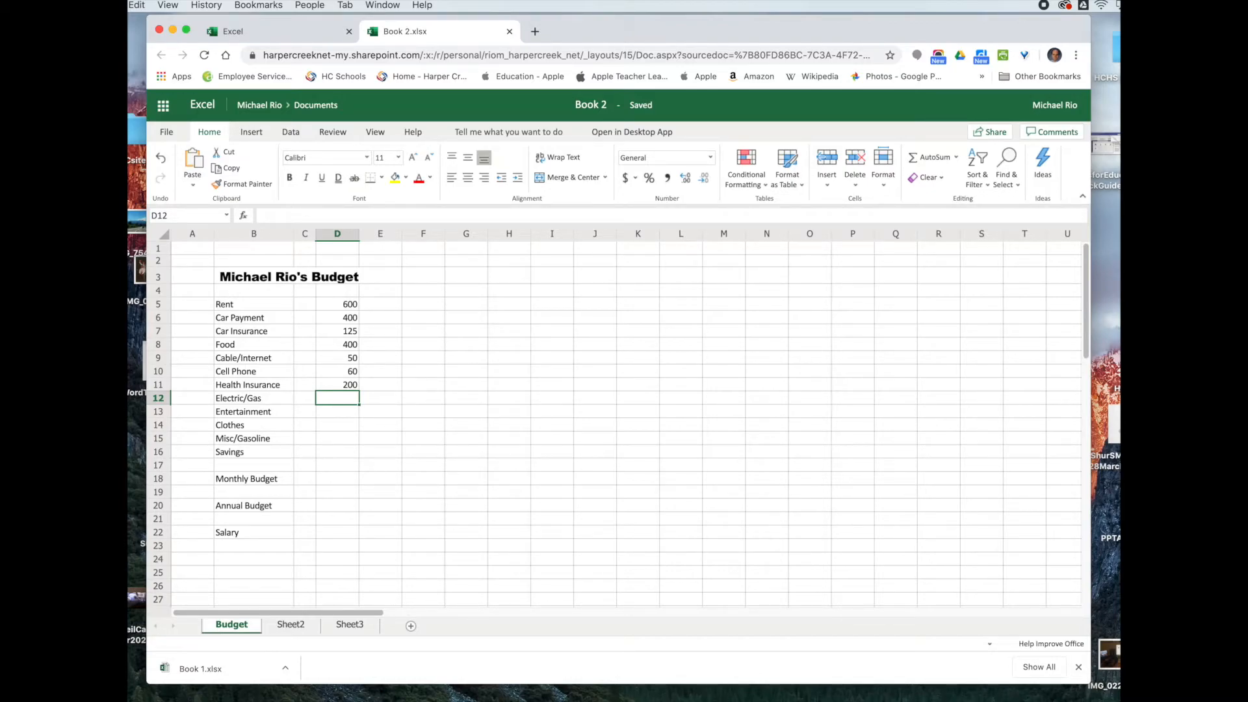
# Step: Enter 50 in D12 for Electric/Gas and remove its strikethrough
pyautogui.click(342, 426)
pyautogui.click(339, 403)
pyautogui.write('0')
pyautogui.press('BackSpace')
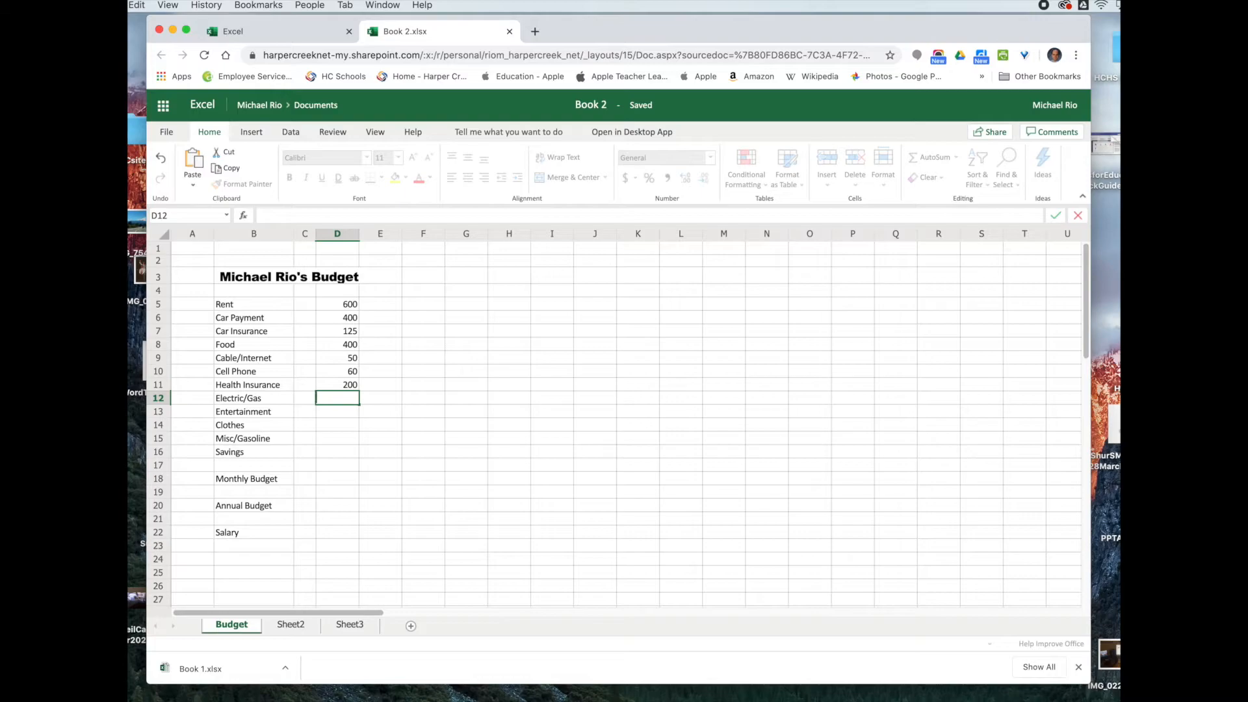
pyautogui.click(354, 425)
pyautogui.click(334, 403)
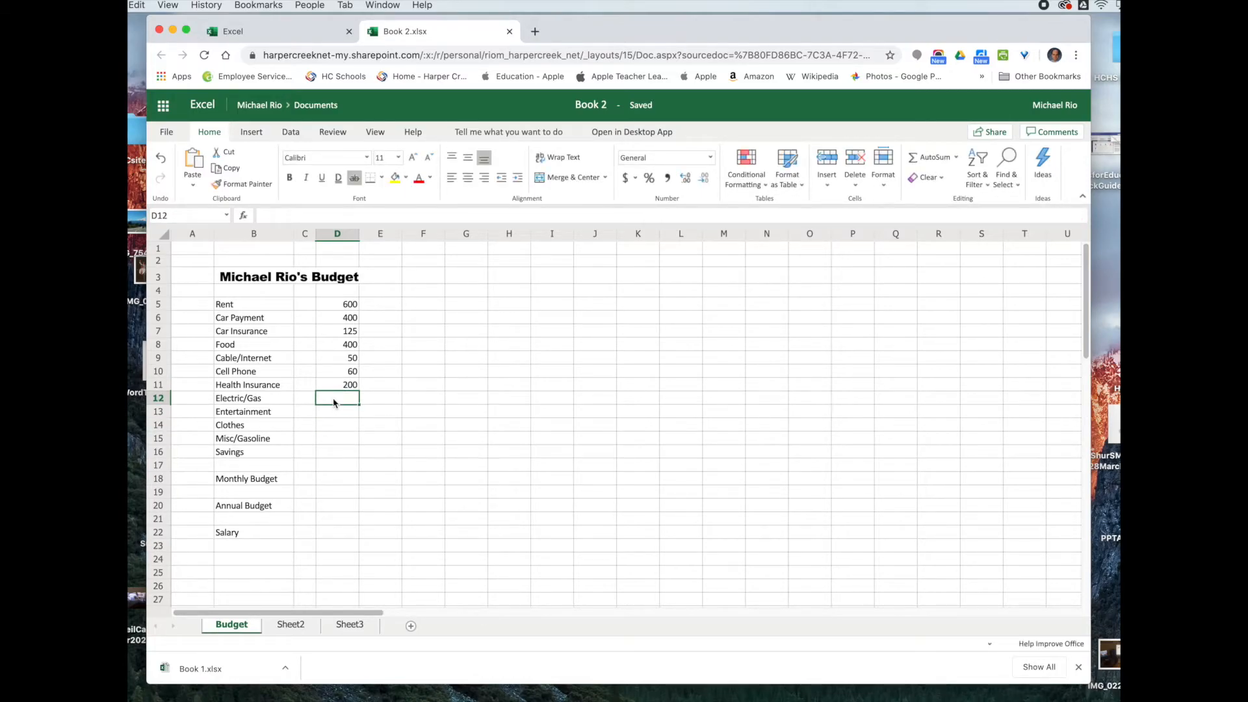
pyautogui.write('50')
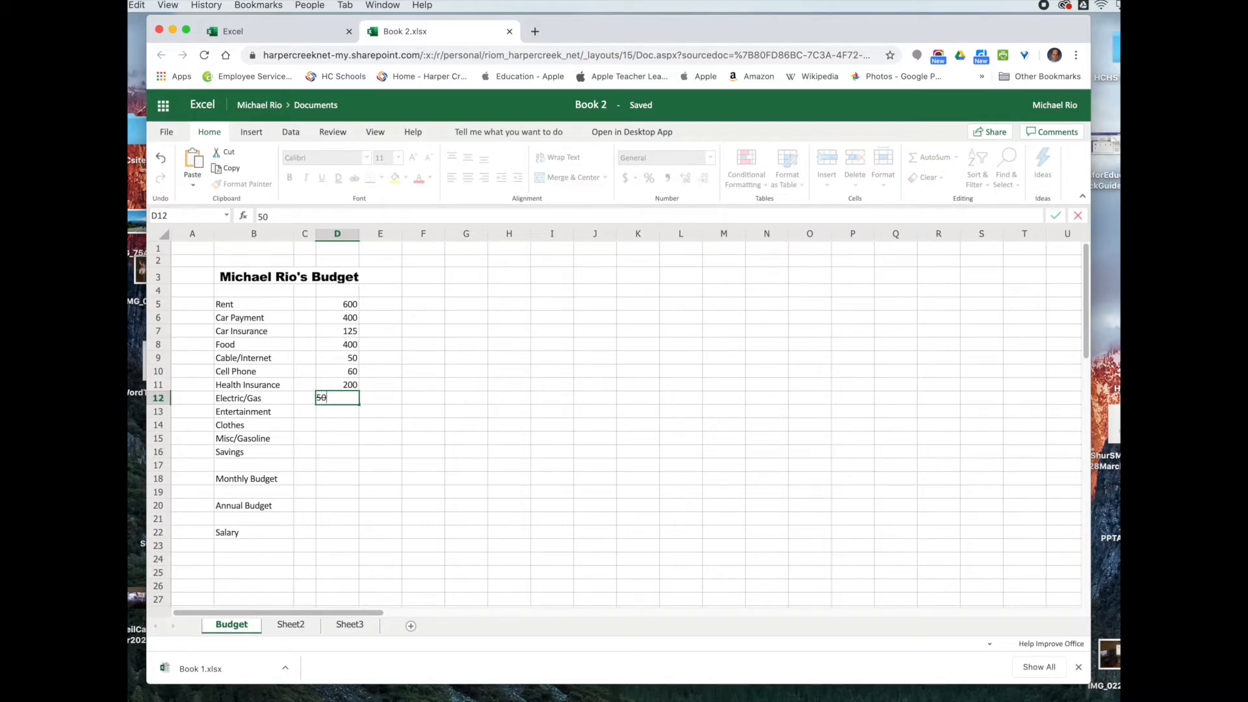
pyautogui.click(339, 416)
pyautogui.click(349, 400)
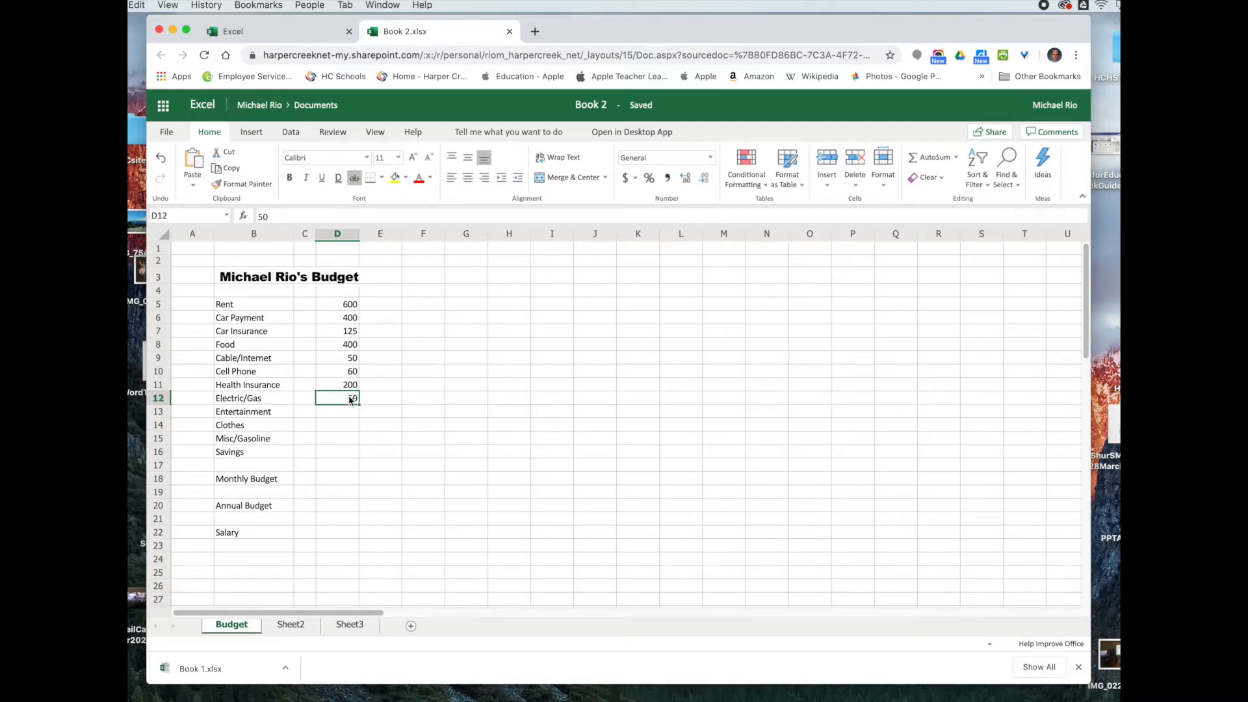
pyautogui.click(354, 177)
# Step: Enter 200, 100, 400 and 300 in D13:D16 for Entertainment through Savings
pyautogui.click(339, 416)
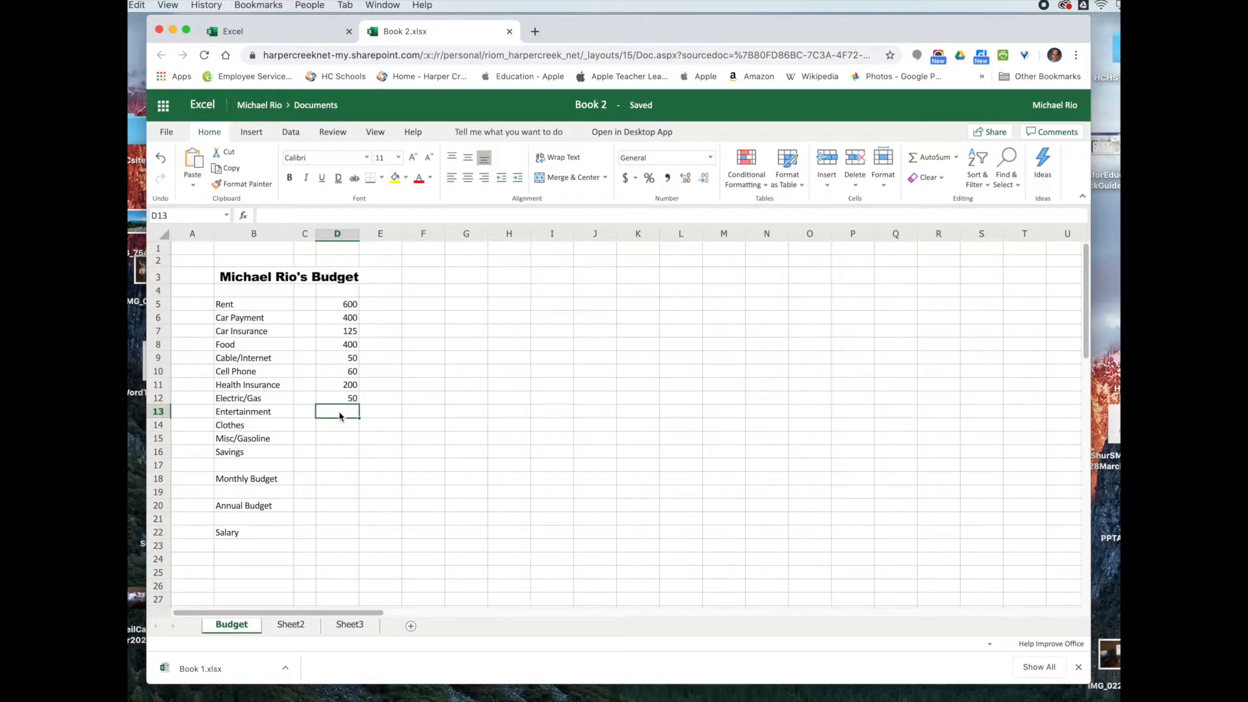
pyautogui.write('200')
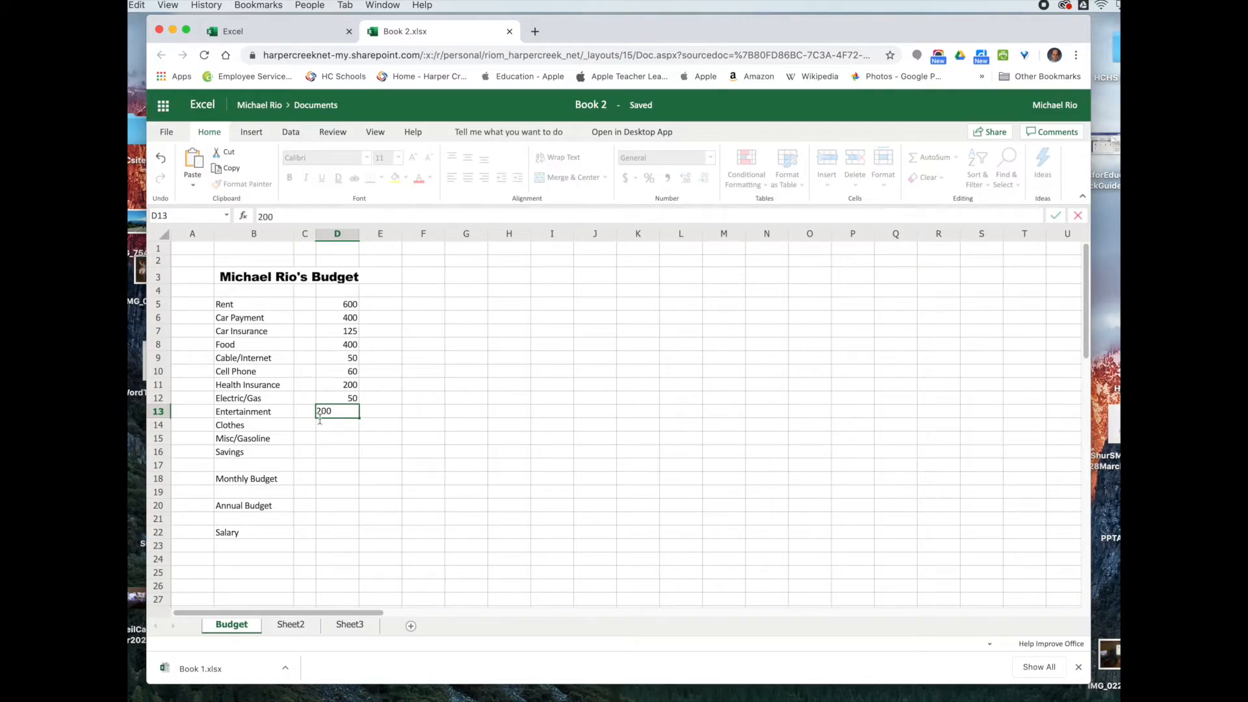
pyautogui.click(328, 428)
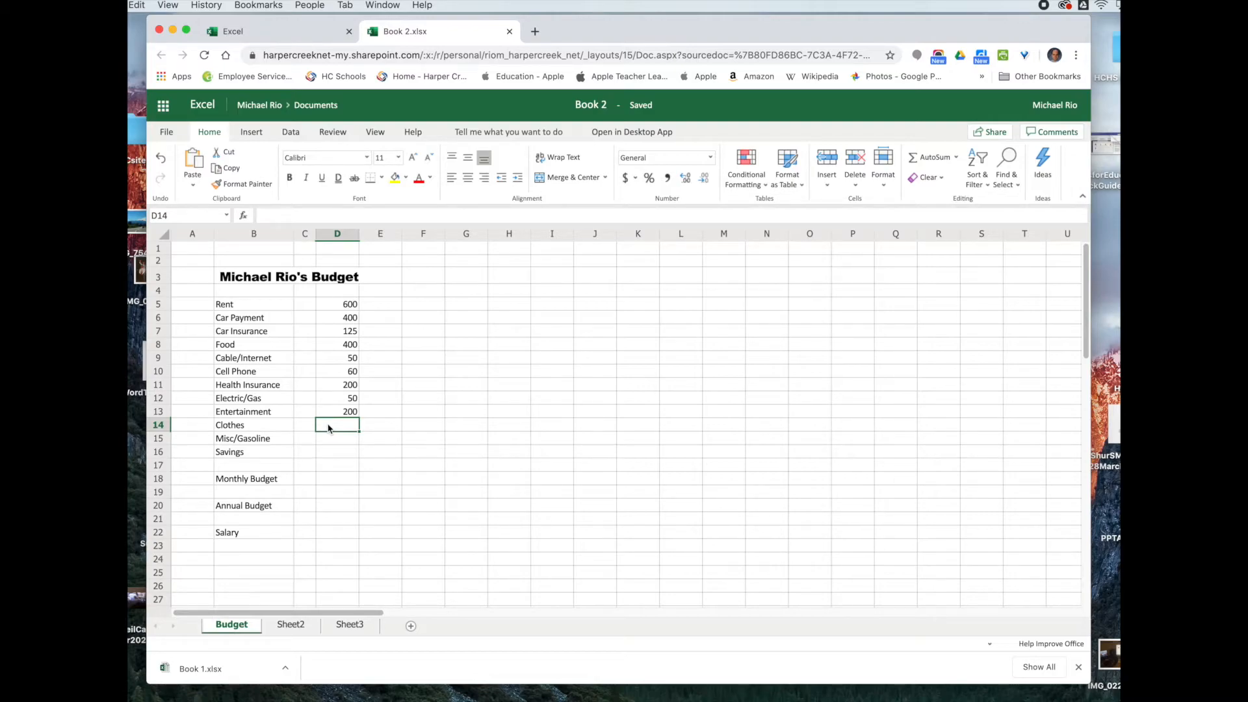
pyautogui.write('100')
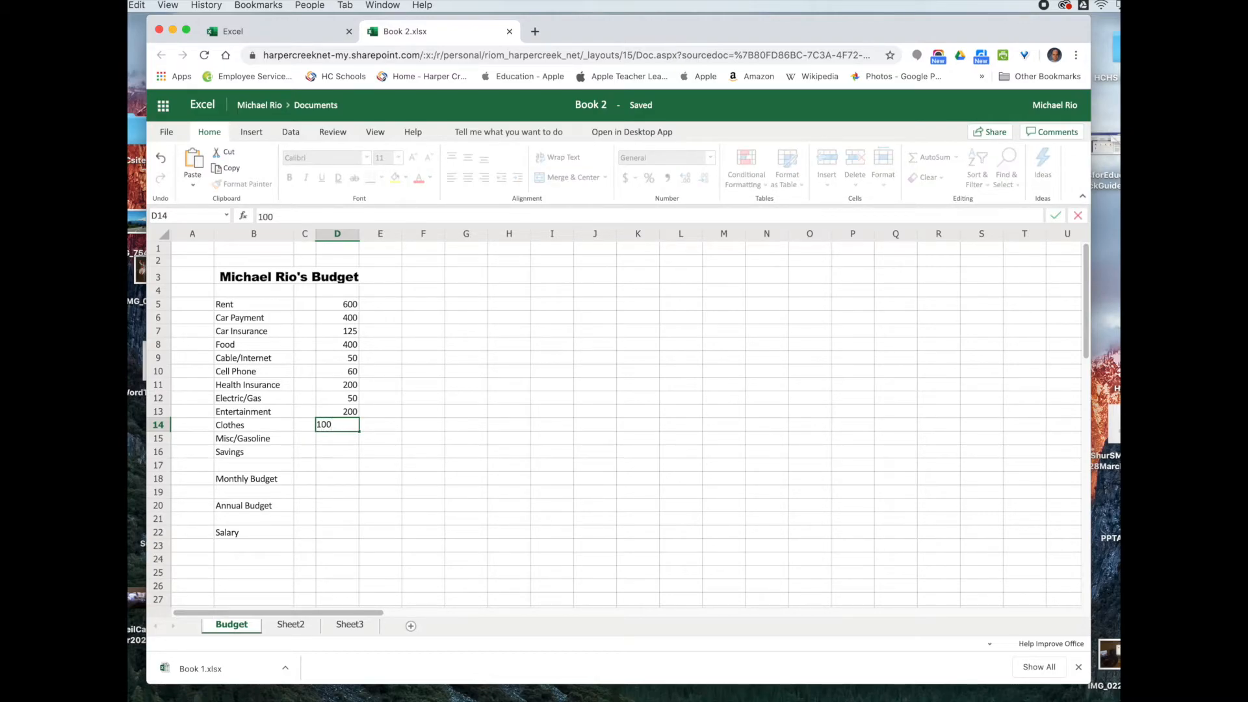
pyautogui.click(347, 439)
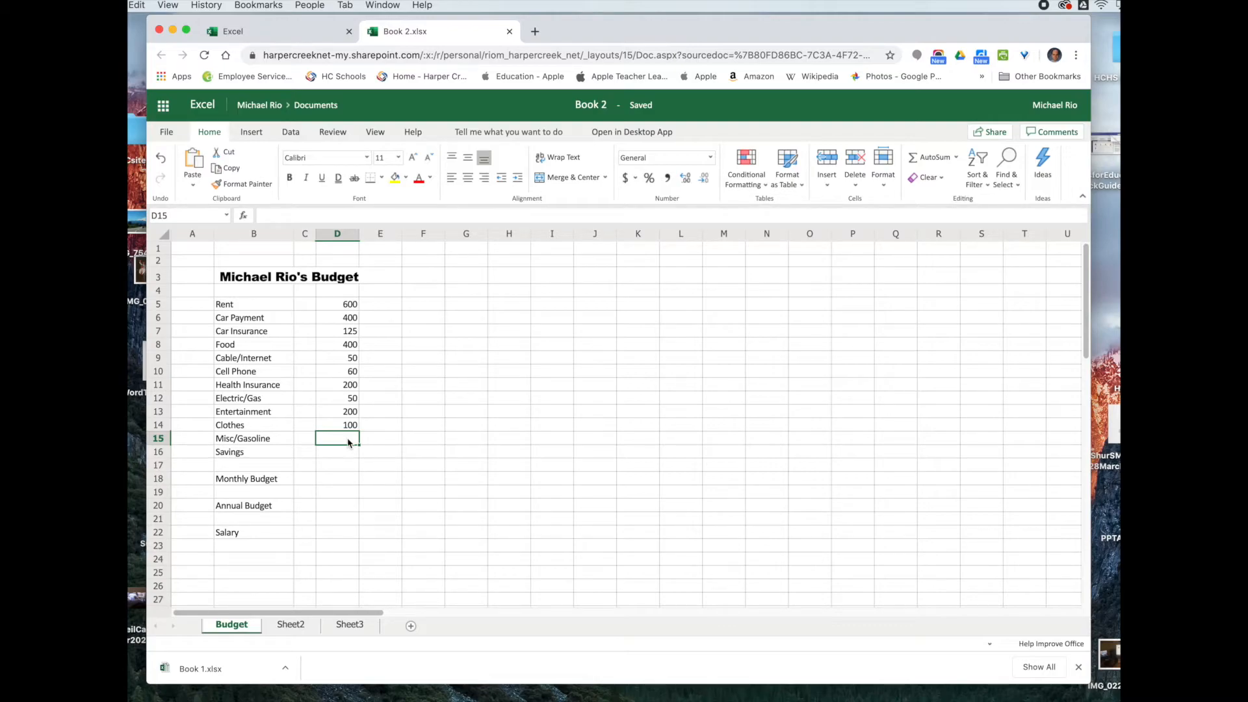
pyautogui.write('400')
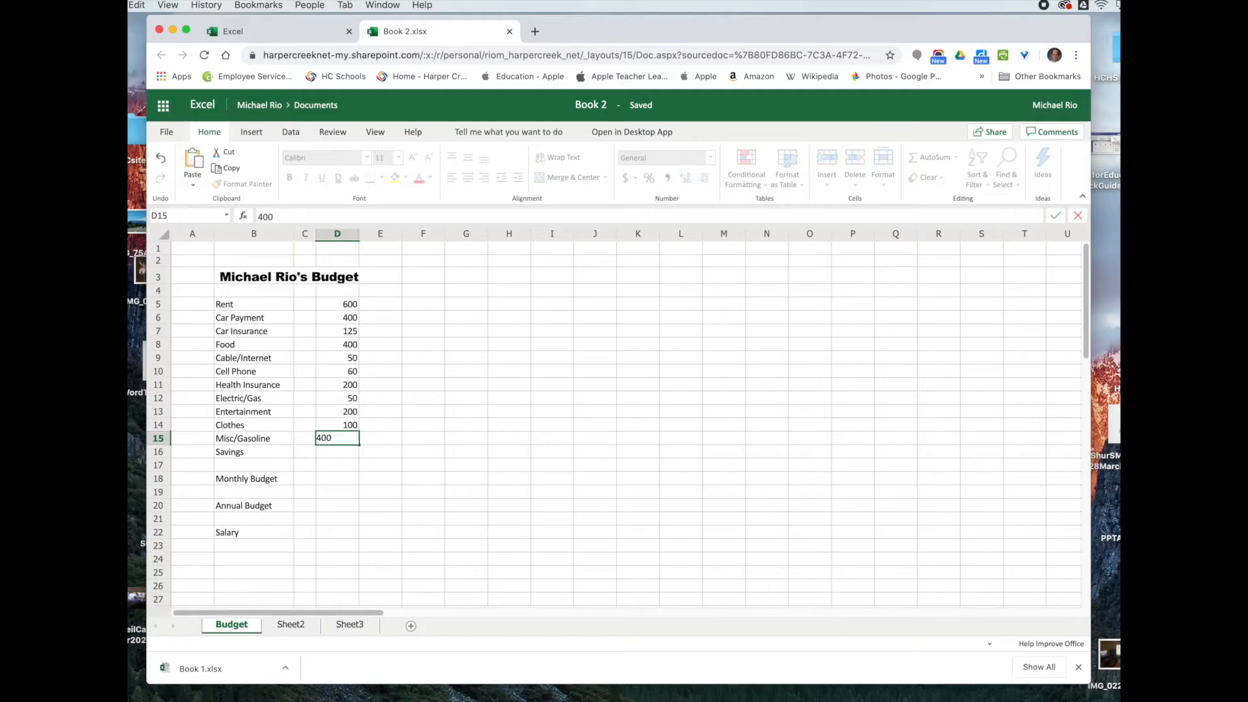
pyautogui.click(344, 455)
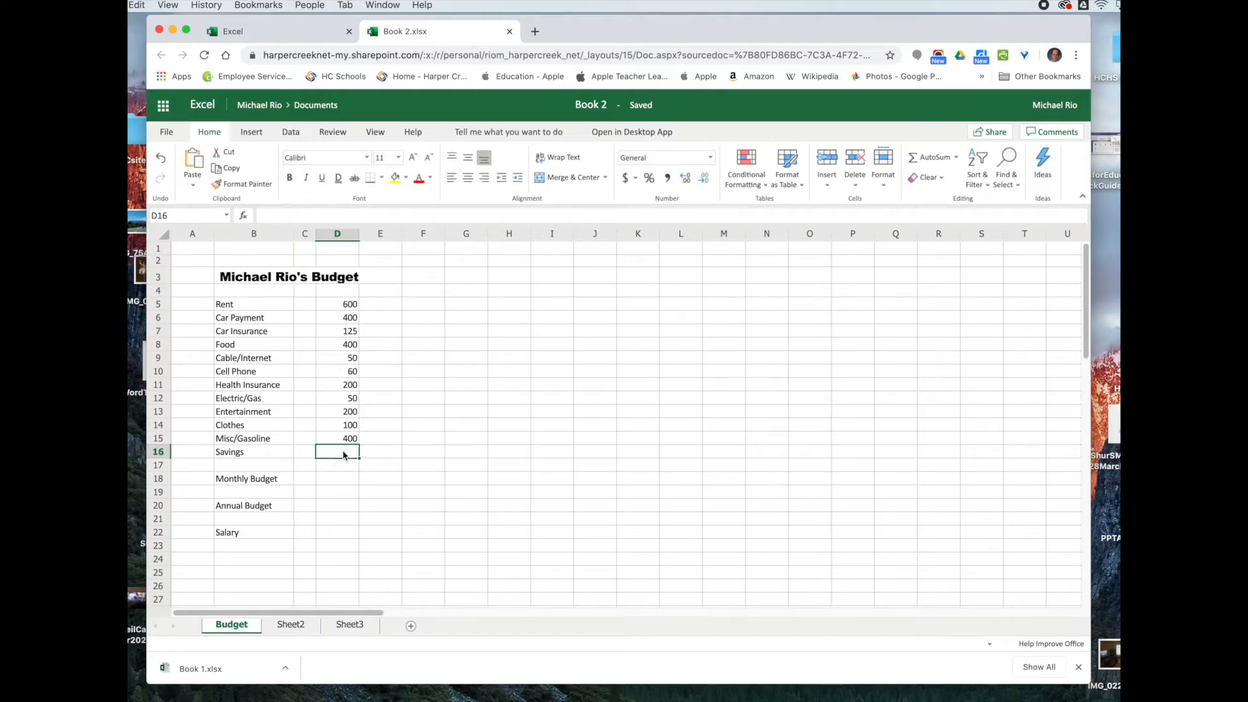
pyautogui.write('300')
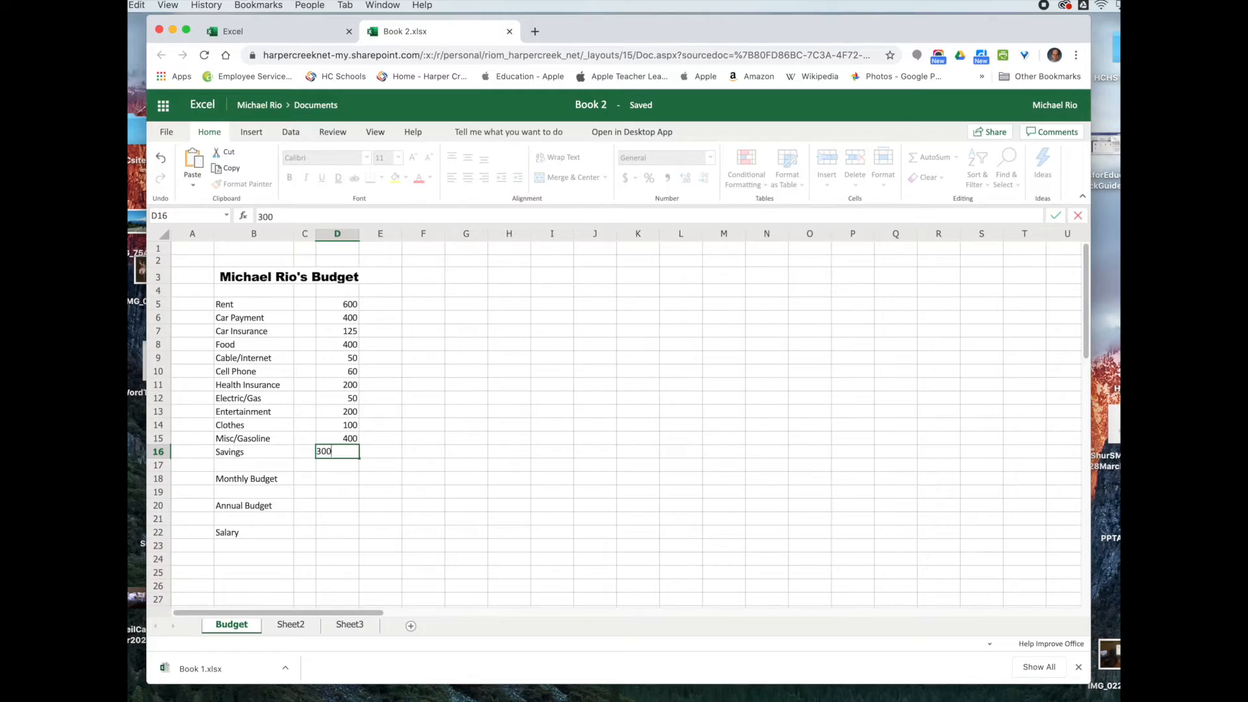
pyautogui.click(343, 468)
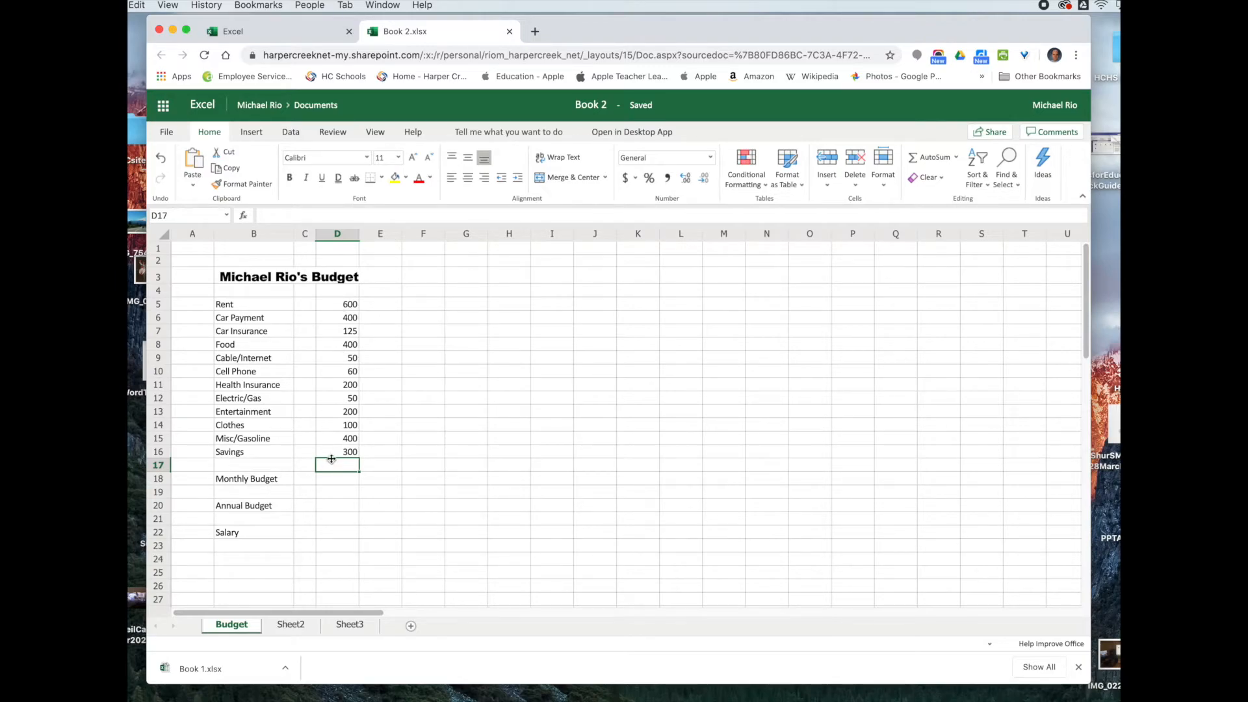
pyautogui.click(335, 480)
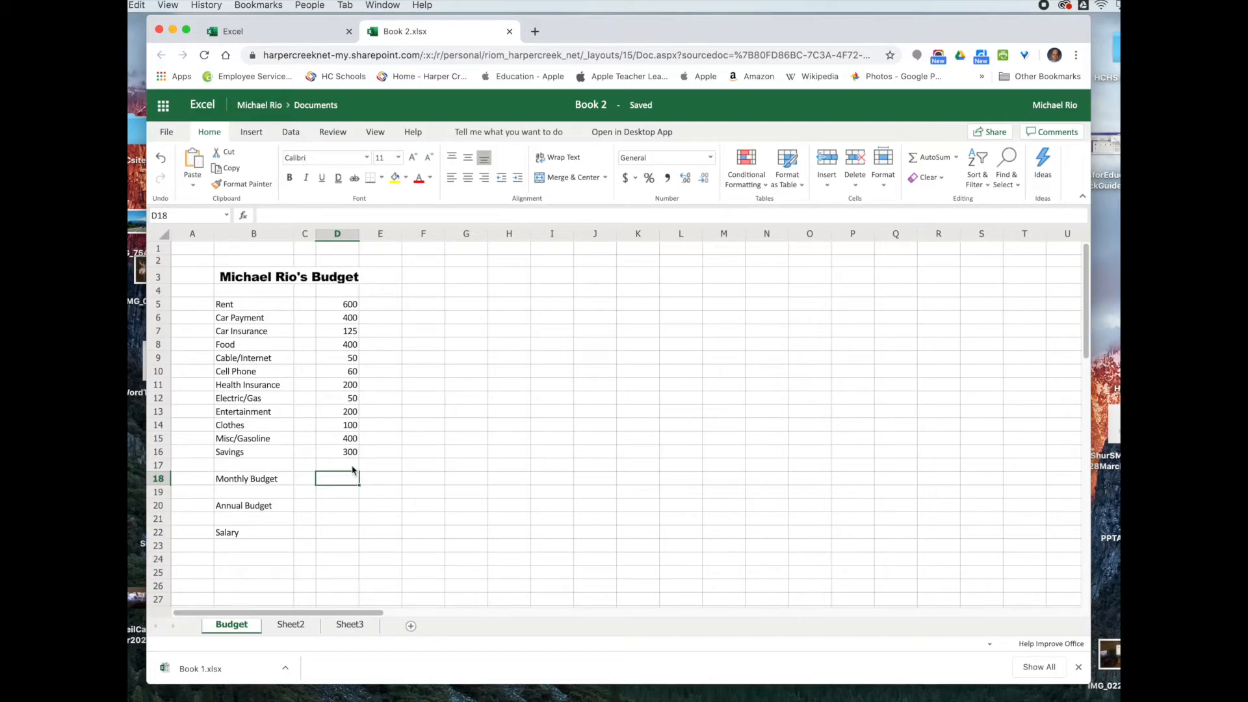
# Step: Select the amounts D5:D18, from Rent to Monthly Budget, and bring up the Insert Function dialog
pyautogui.moveTo(337, 304); pyautogui.dragTo(317, 480)
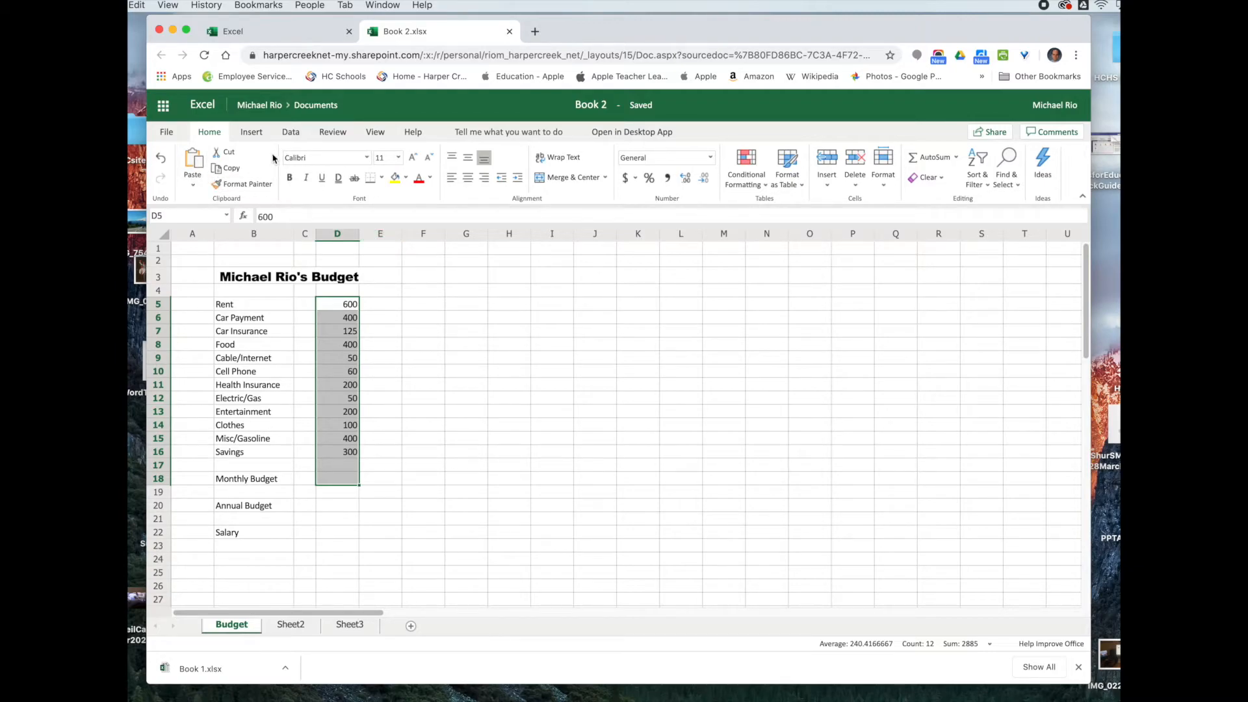
pyautogui.click(245, 220)
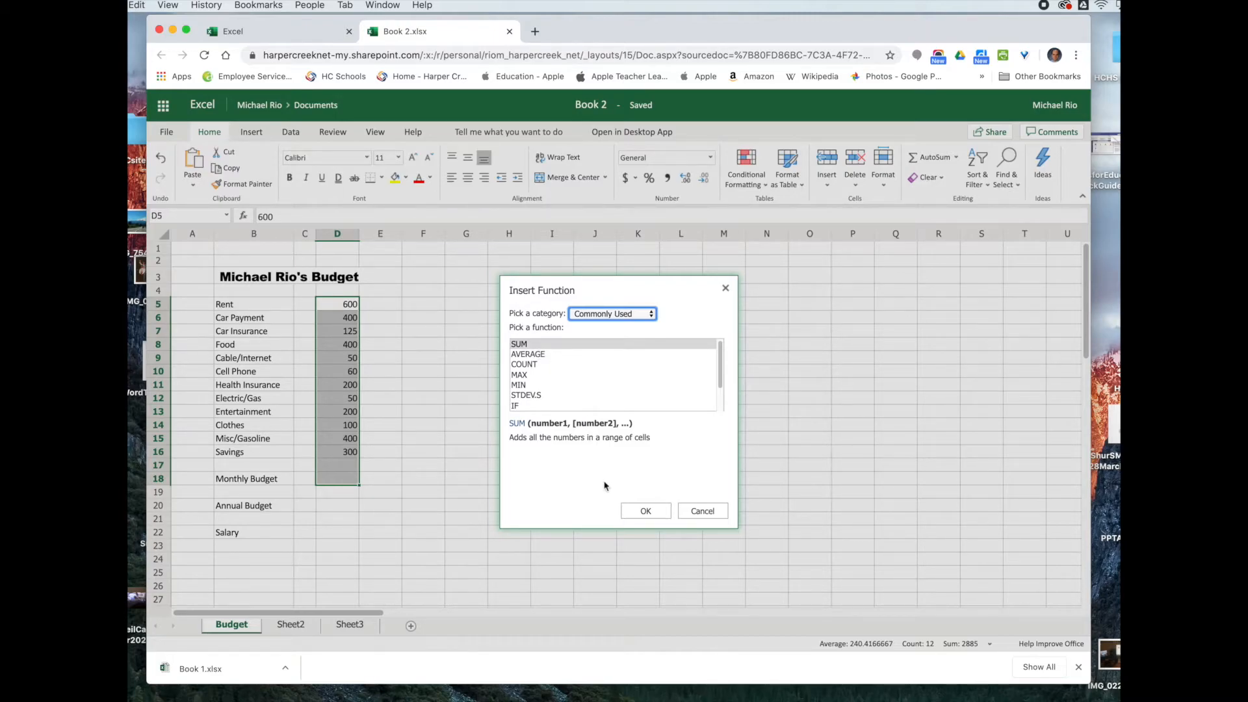
# Step: Undo the accidental SUM entry and delete the leftover formula text
pyautogui.click(650, 512)
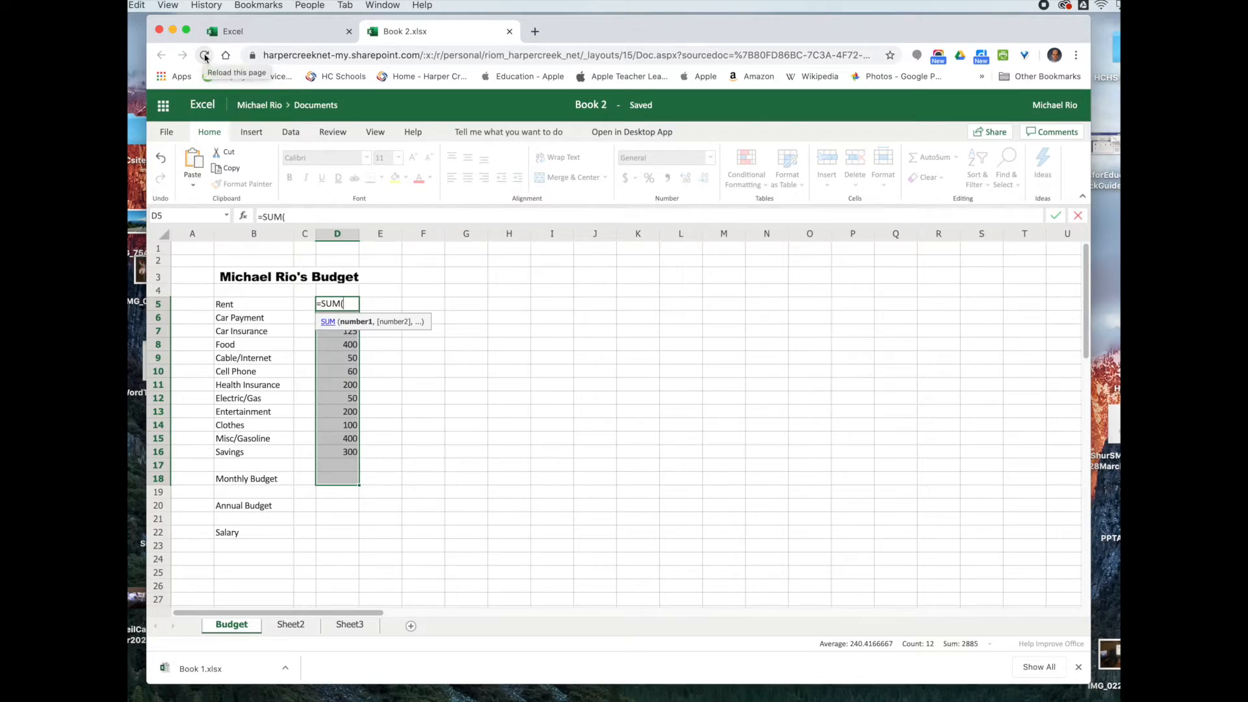
pyautogui.click(138, 6)
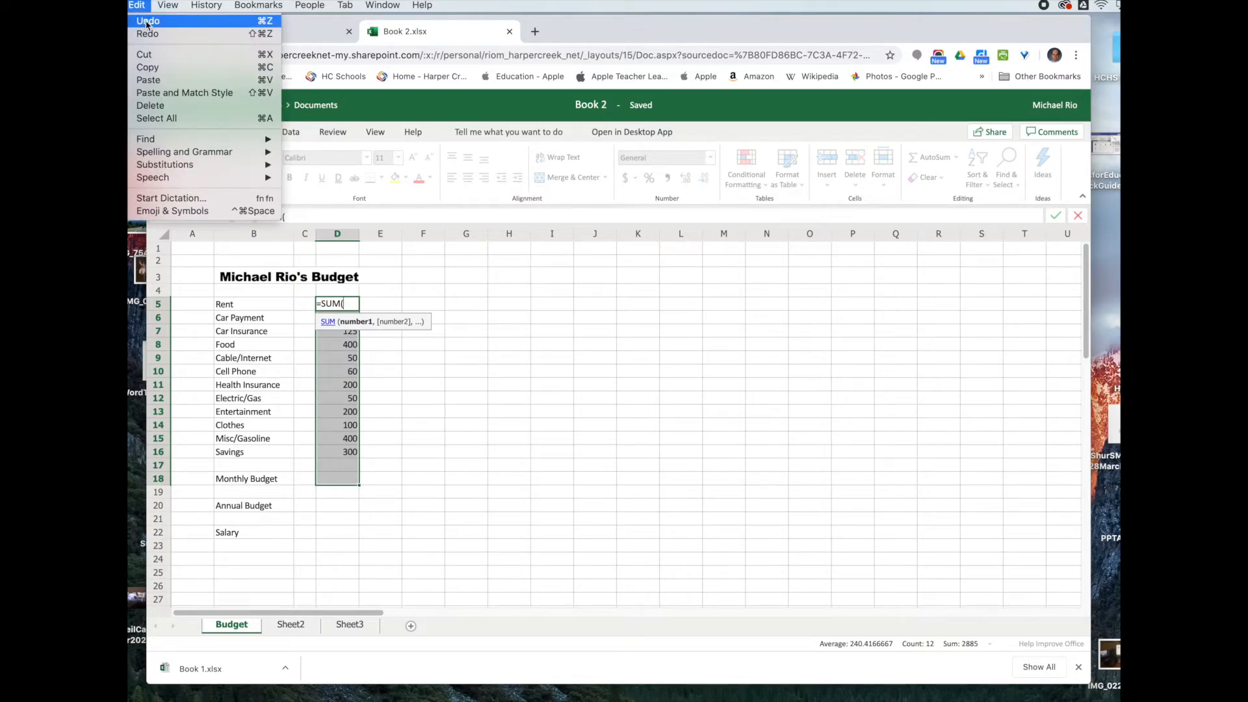
pyautogui.click(148, 24)
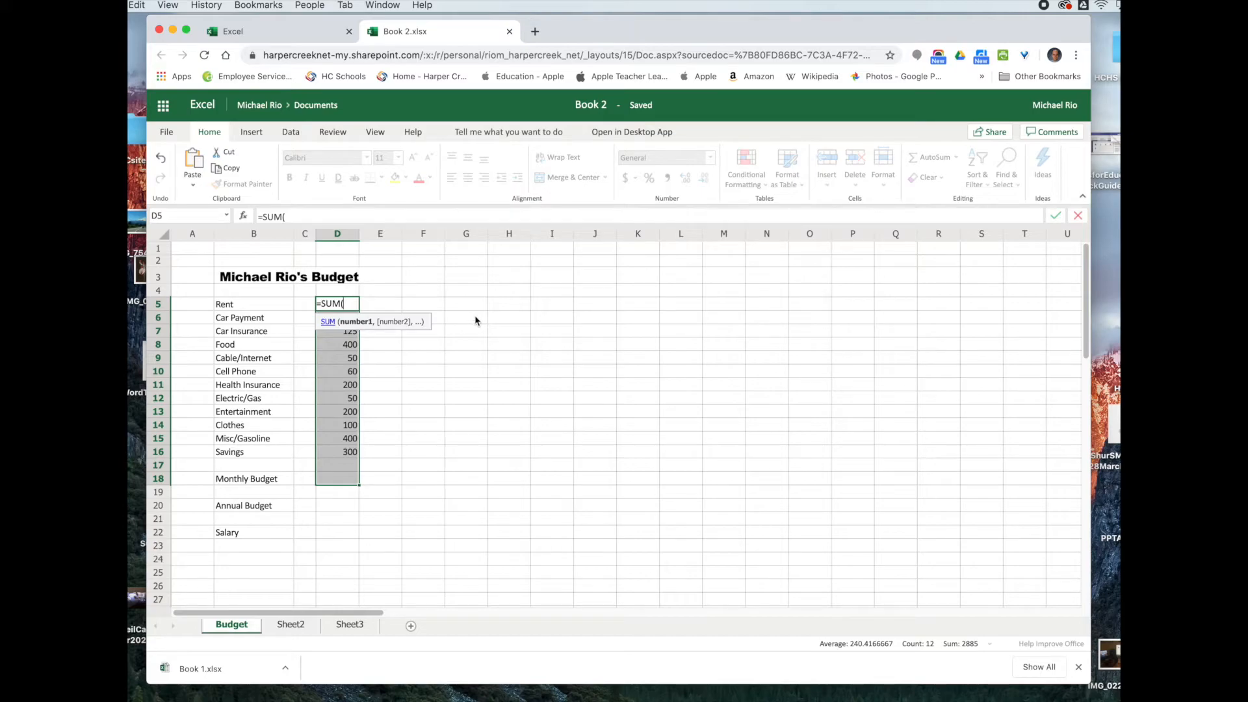
pyautogui.click(421, 342)
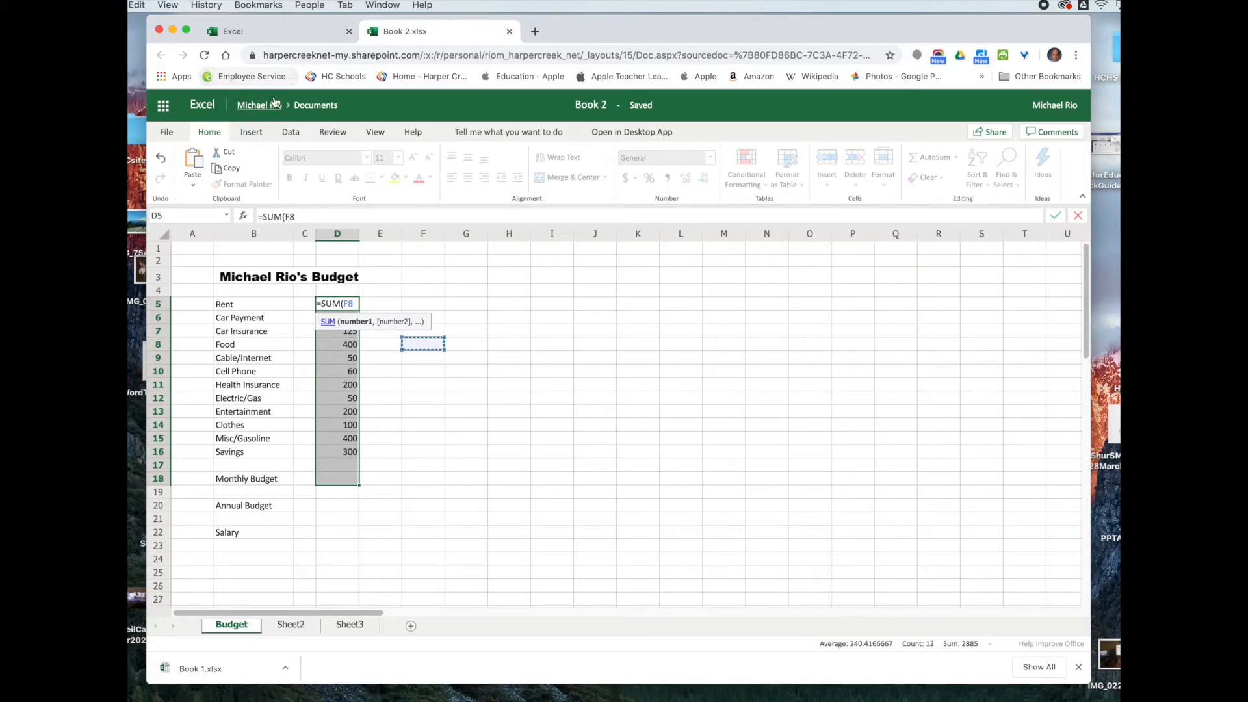
pyautogui.click(139, 6)
pyautogui.click(143, 22)
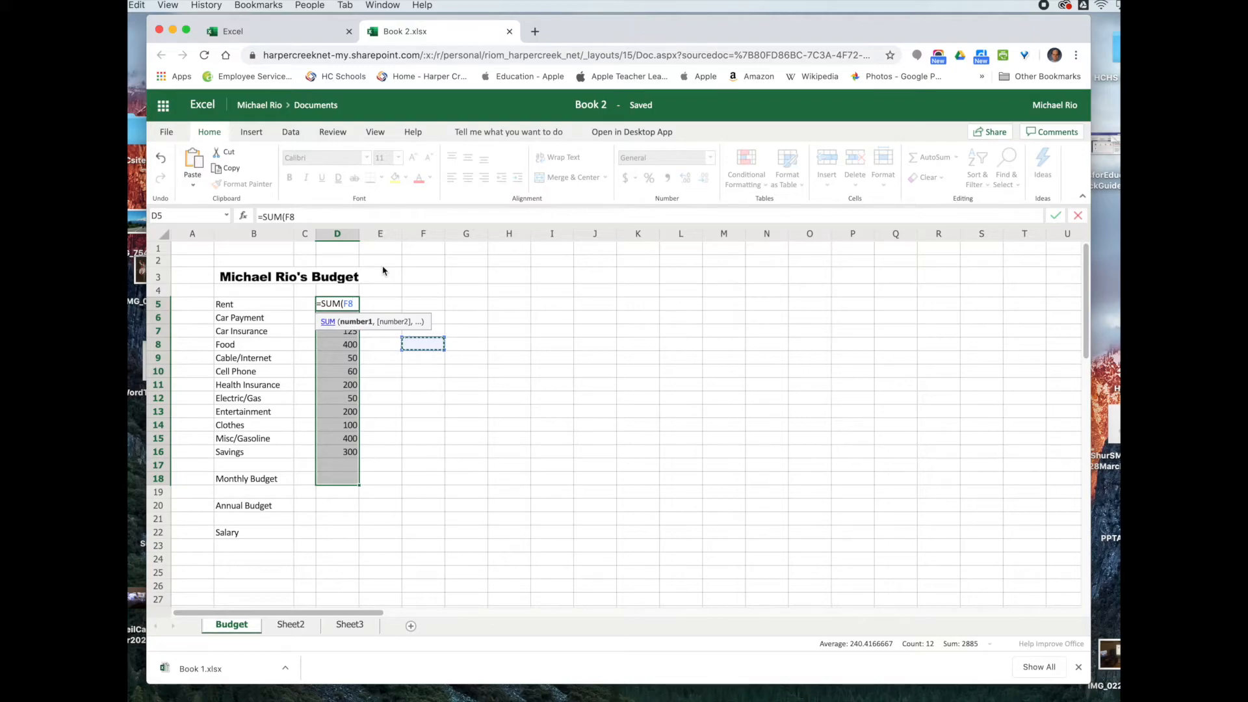
pyautogui.click(300, 216)
pyautogui.press('BackSpace')
pyautogui.press('BackSpace')
pyautogui.press('BackSpace')
pyautogui.press('BackSpace')
pyautogui.press('BackSpace')
pyautogui.press('BackSpace')
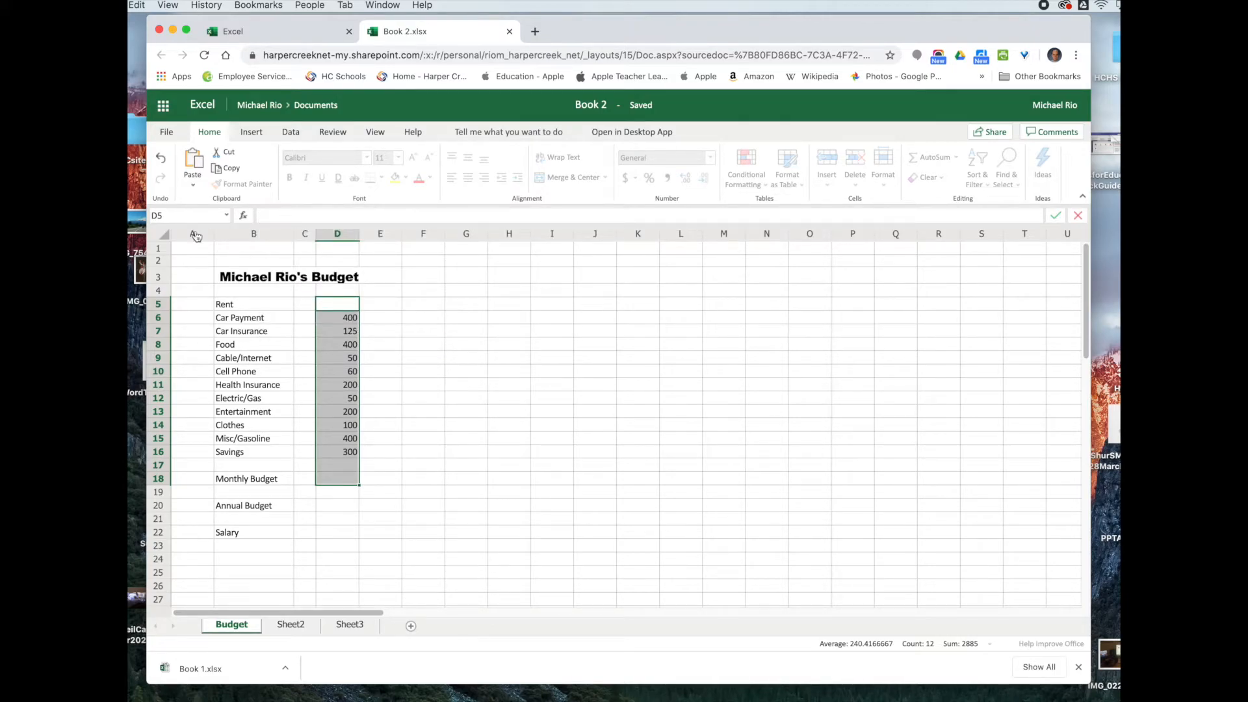
pyautogui.click(397, 332)
# Step: Enter 600 as the Rent amount in cell D5
pyautogui.click(335, 306)
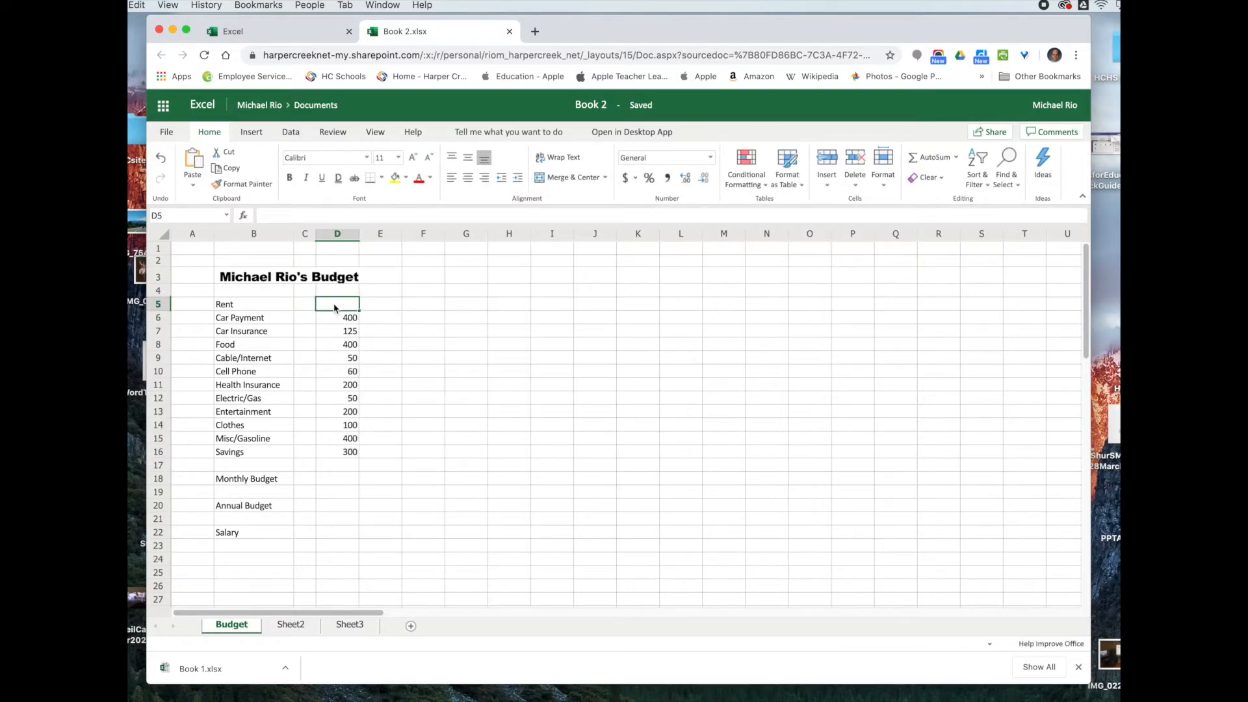
pyautogui.write('600')
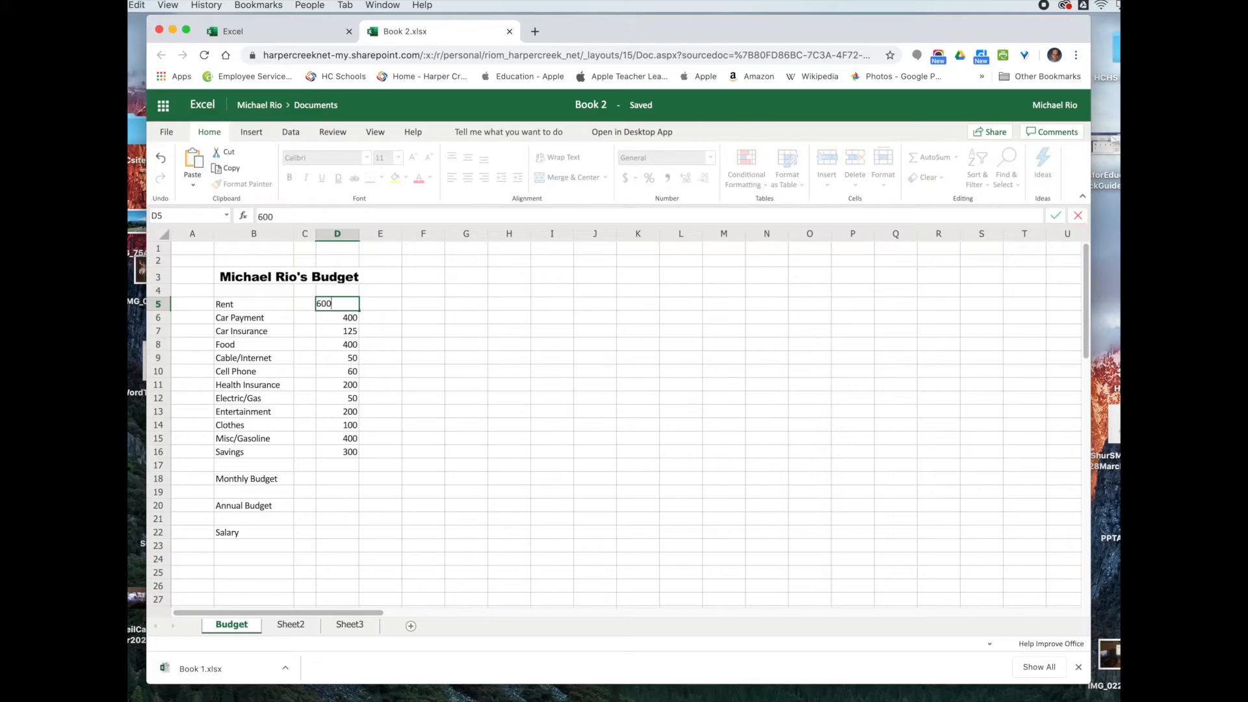
pyautogui.click(337, 484)
# Step: AutoSum the column D expense amounts so D18 shows a Monthly Budget of 2885
pyautogui.moveTo(331, 307); pyautogui.dragTo(324, 485)
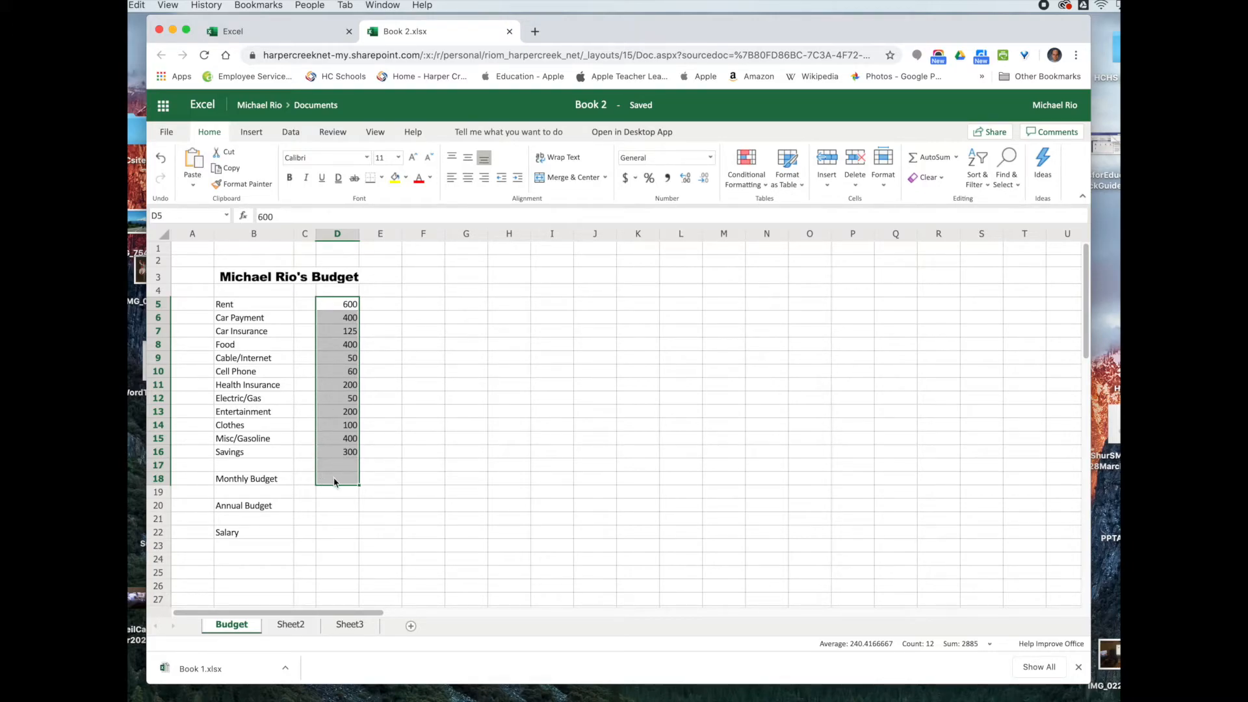
pyautogui.click(916, 162)
# Step: Select D18 to view its =SUM(D5:D17) Monthly Budget formula
pyautogui.click(338, 511)
pyautogui.click(335, 479)
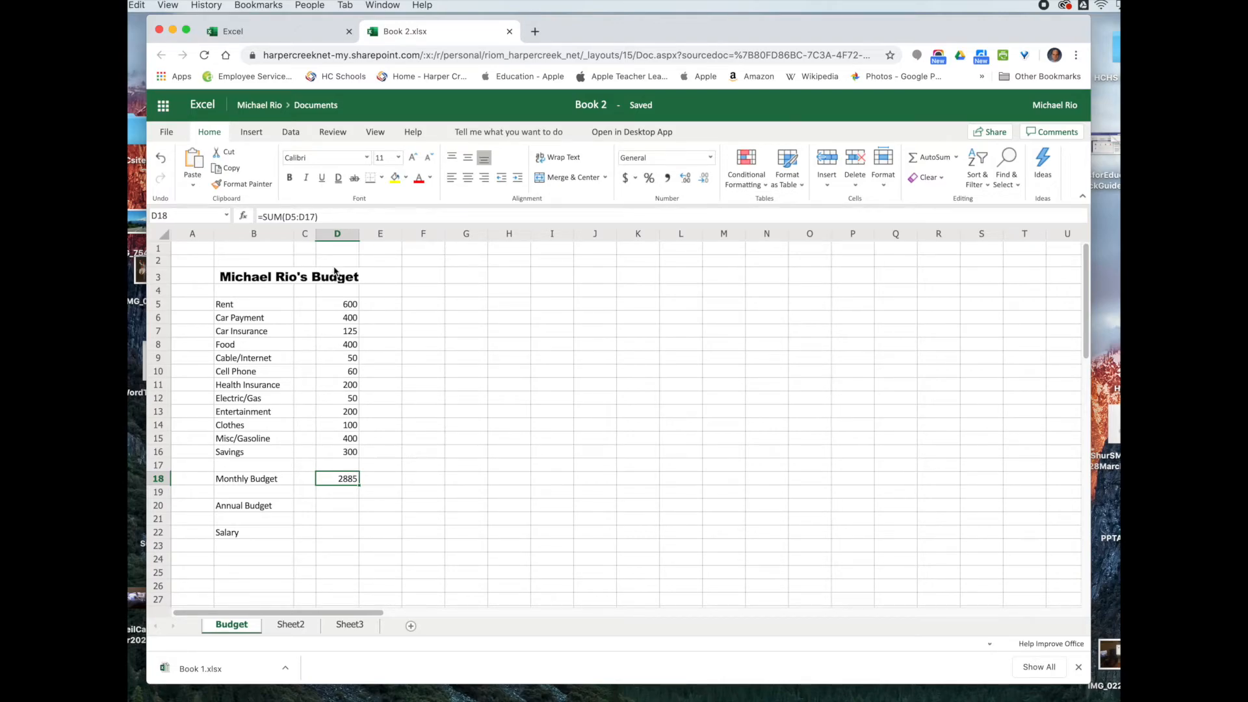
# Step: Change the Monthly Budget formula to =SUM(D5:D16)
pyautogui.click(315, 217)
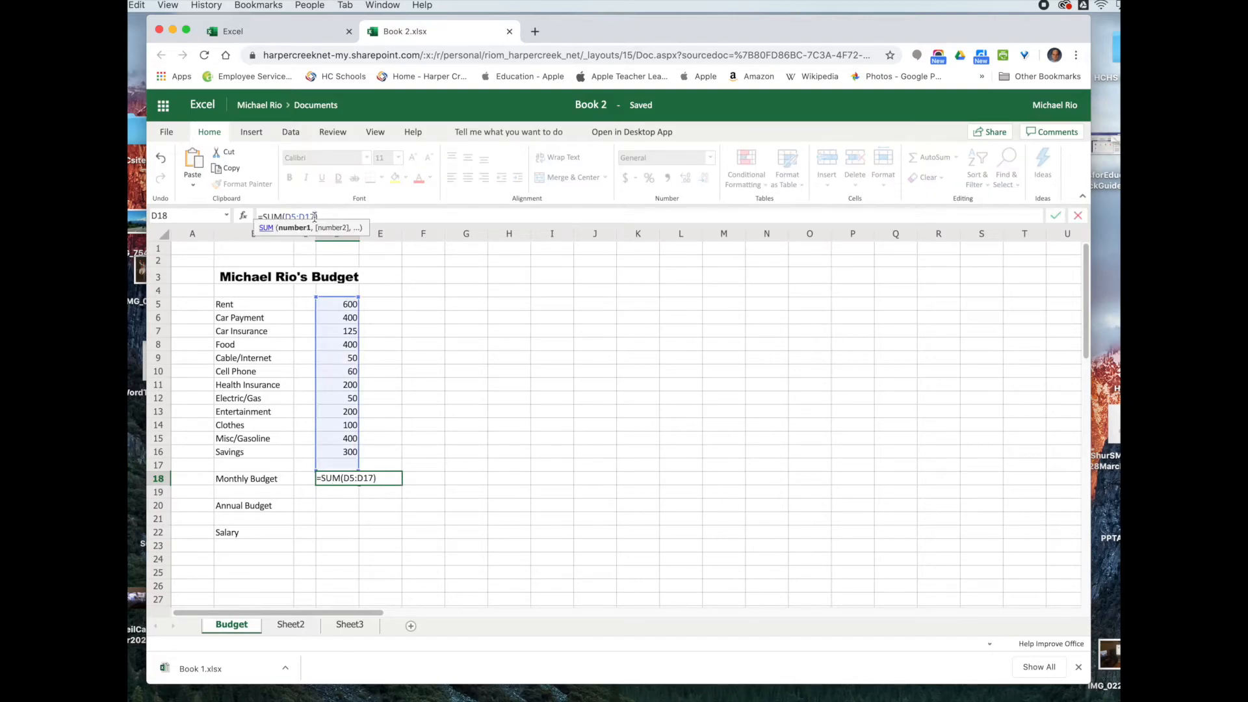
pyautogui.press('BackSpace')
pyautogui.write('6')
pyautogui.press('Return')
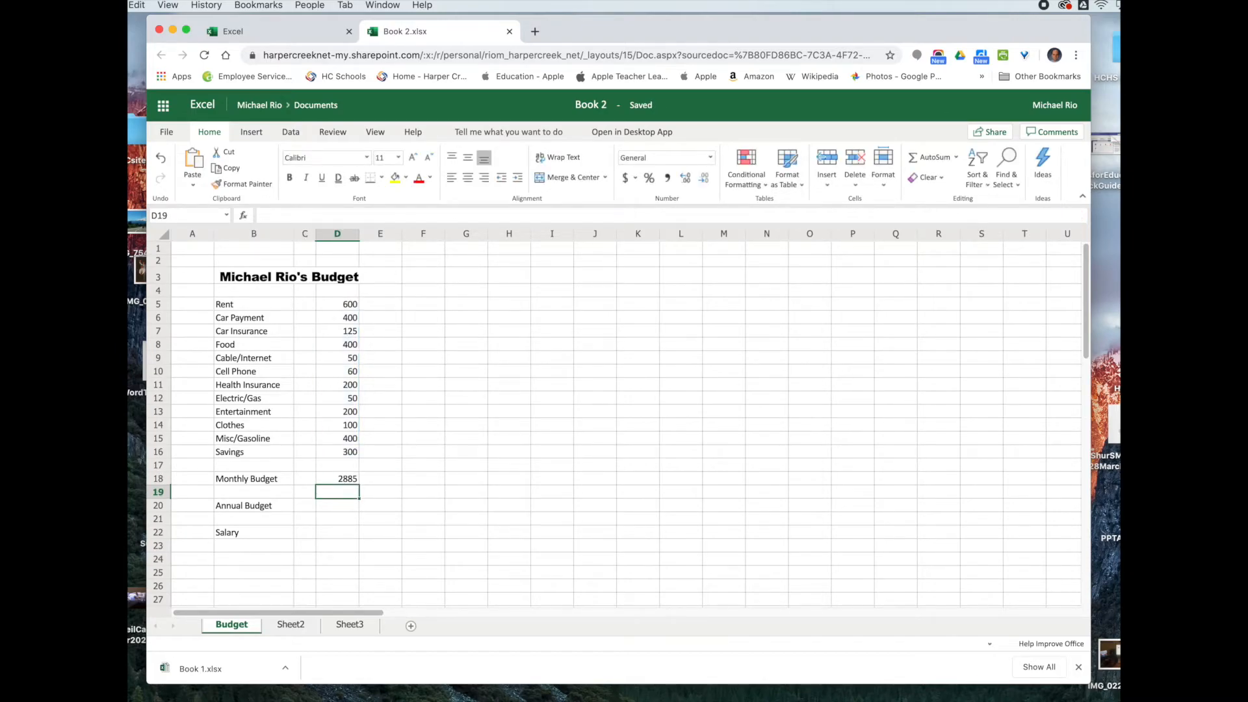
# Step: Delete the SUM formula from cell D18
pyautogui.click(343, 482)
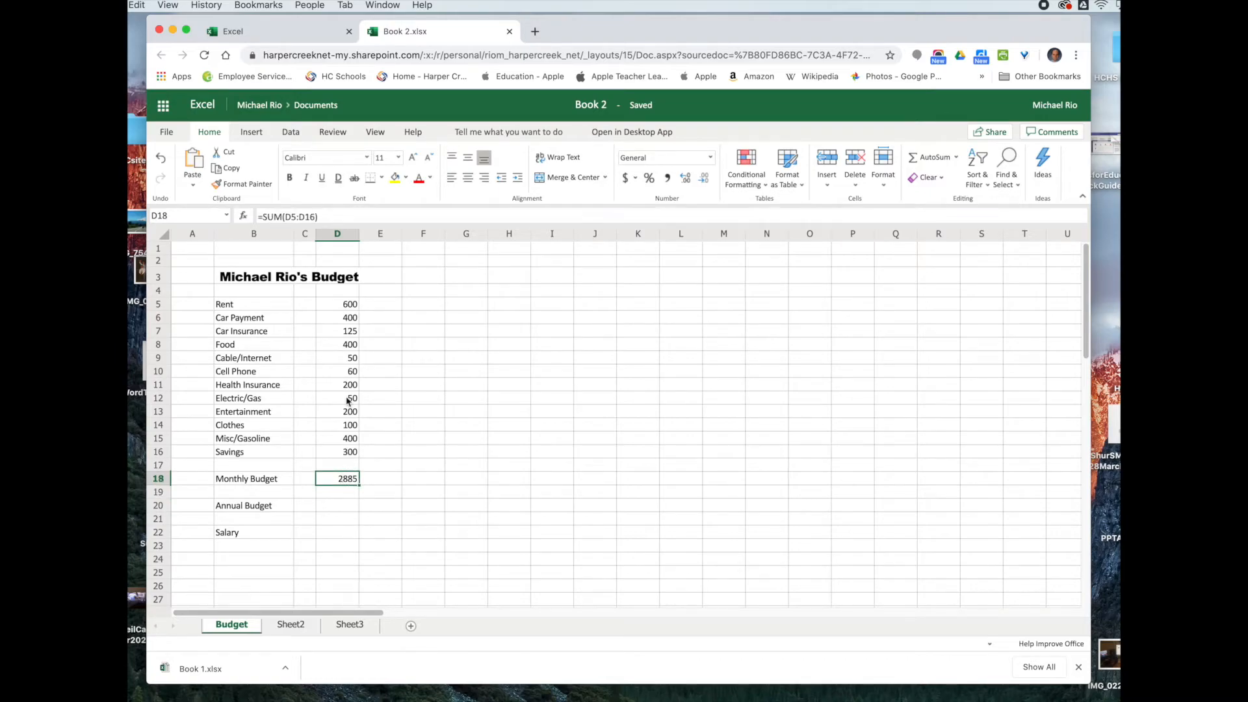
pyautogui.click(274, 214)
pyautogui.moveTo(274, 212); pyautogui.dragTo(254, 216)
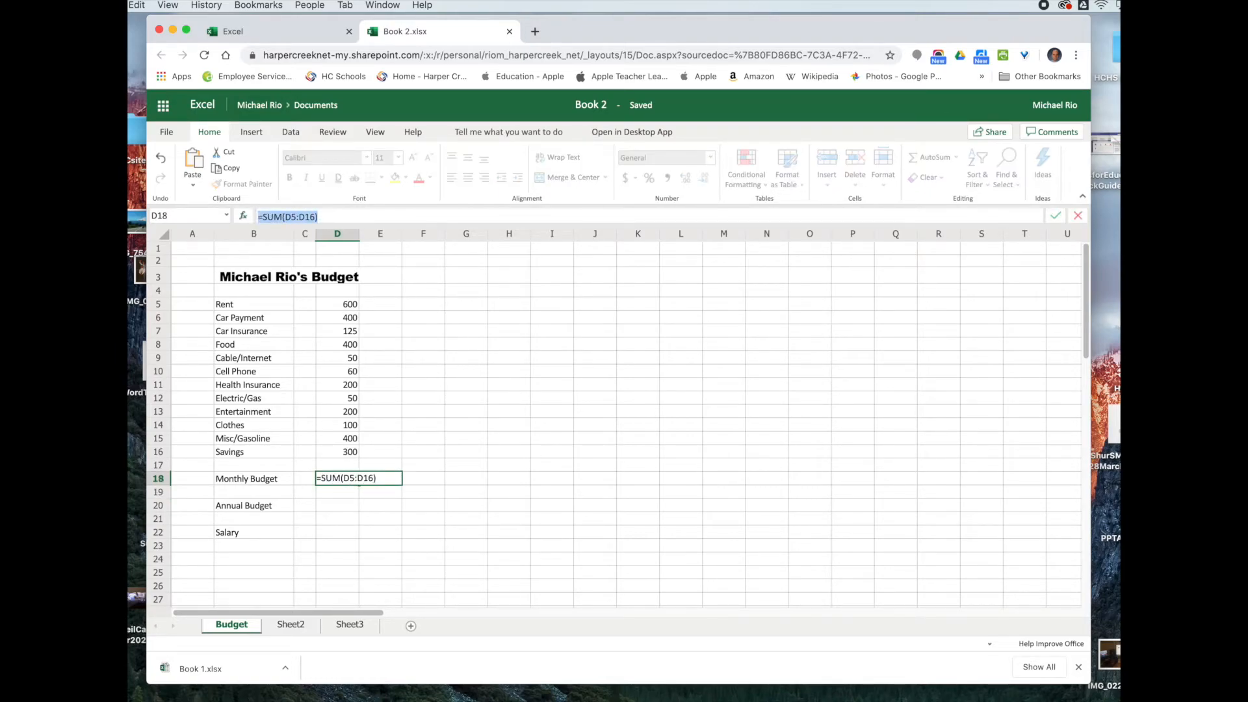
pyautogui.press('BackSpace')
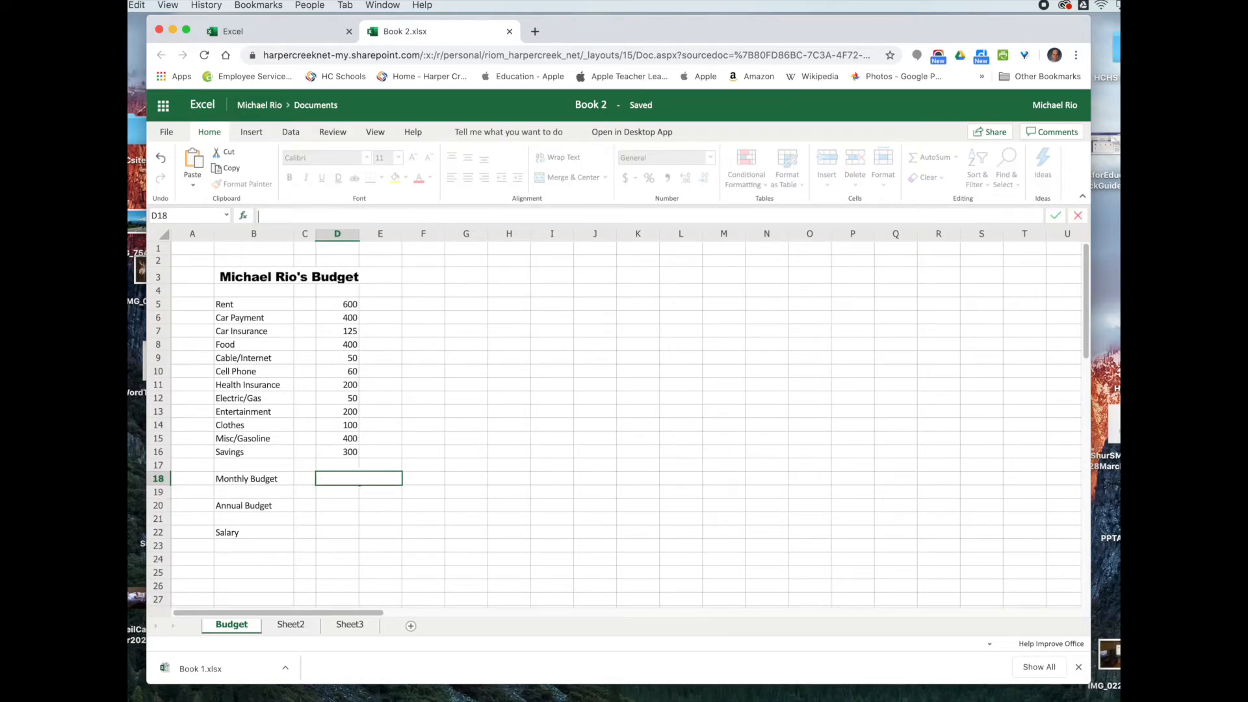
# Step: Re-enter =SUM(D5:D16) in D18 so the Monthly Budget shows 2885
pyautogui.click(332, 482)
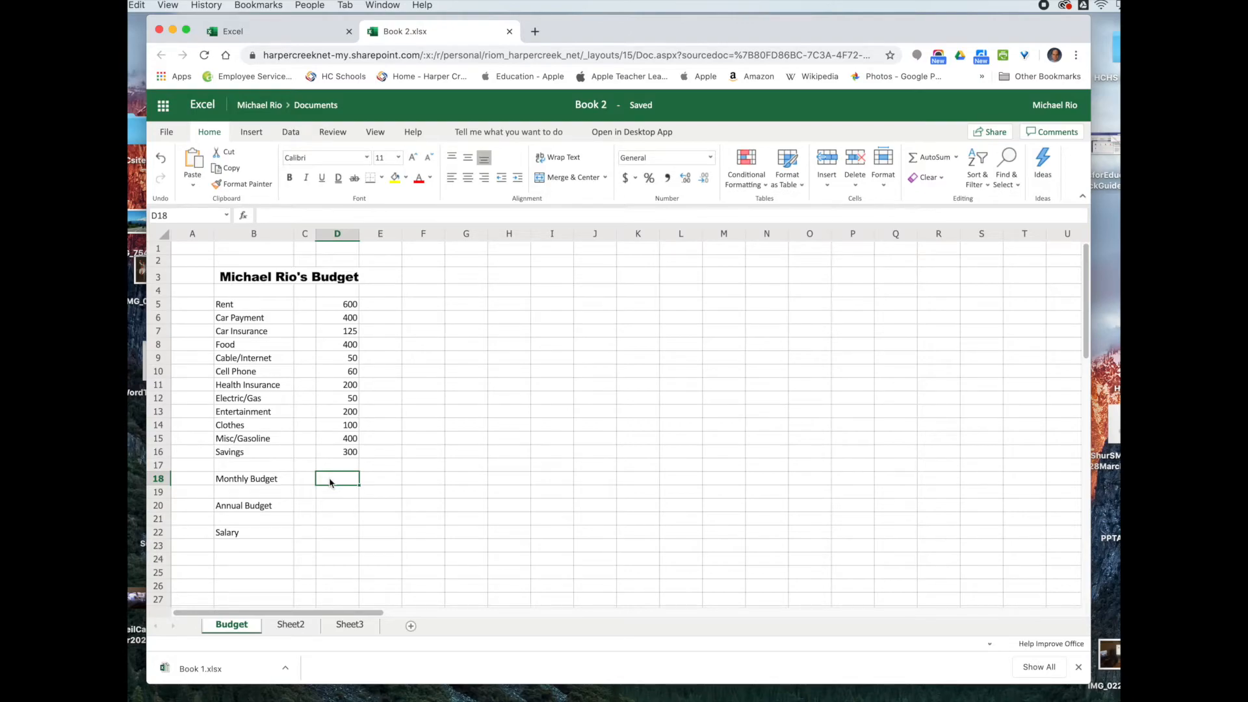
pyautogui.write('=')
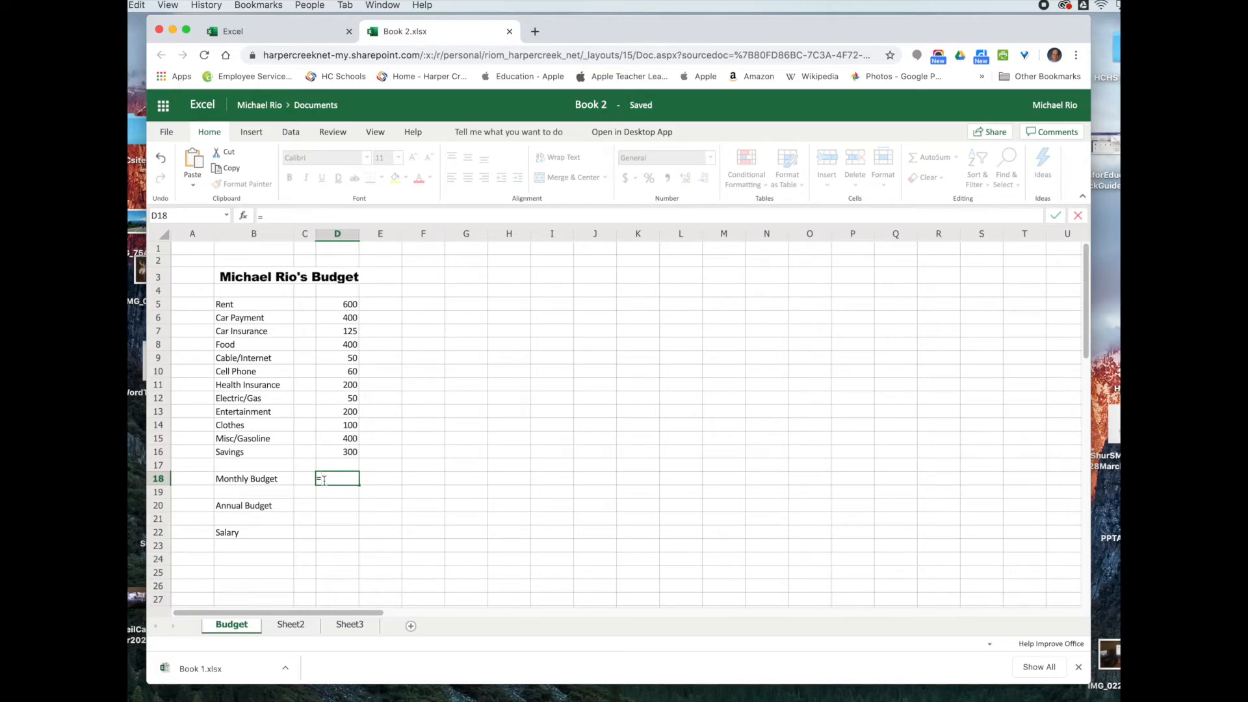
pyautogui.write('SUM')
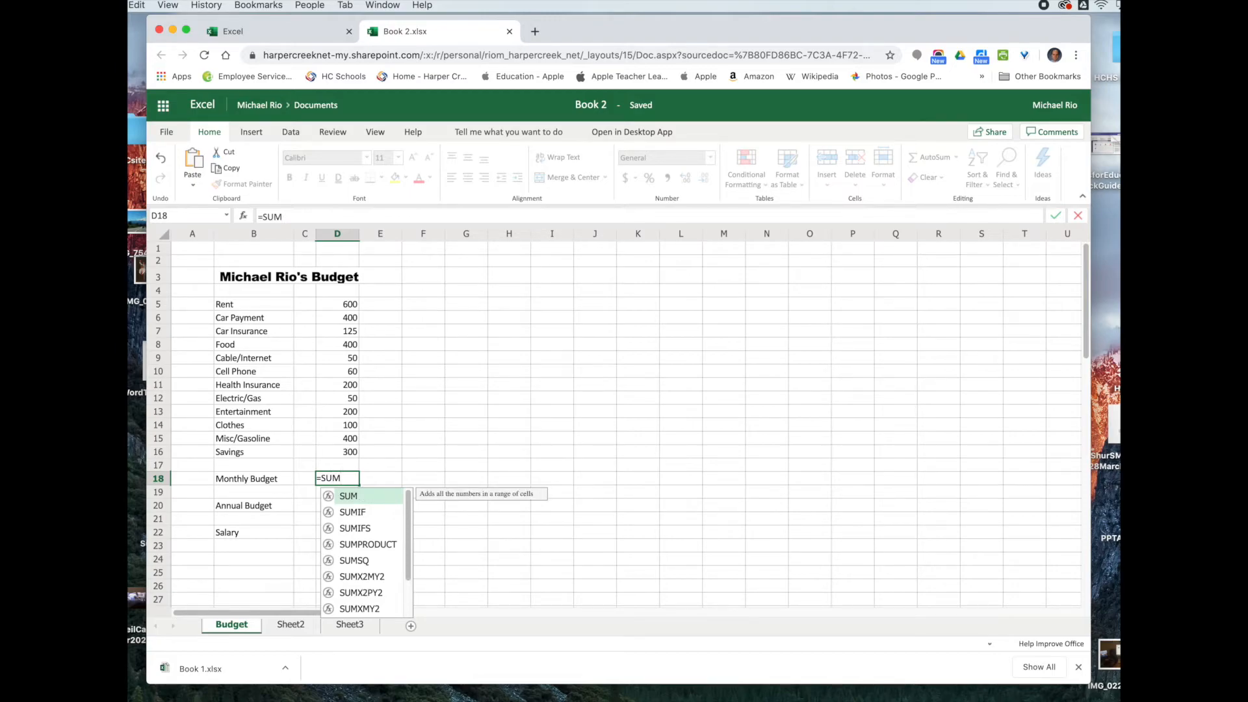
pyautogui.doubleClick(347, 497)
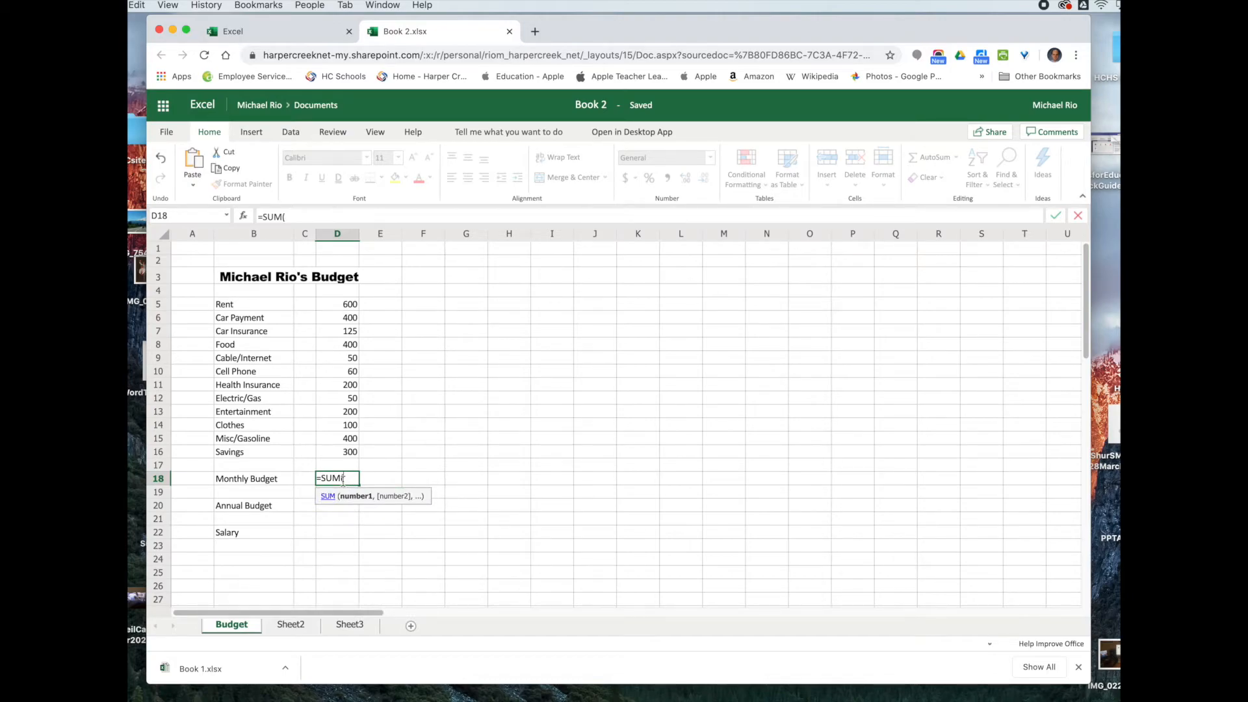
pyautogui.click(333, 306)
pyautogui.click(331, 457)
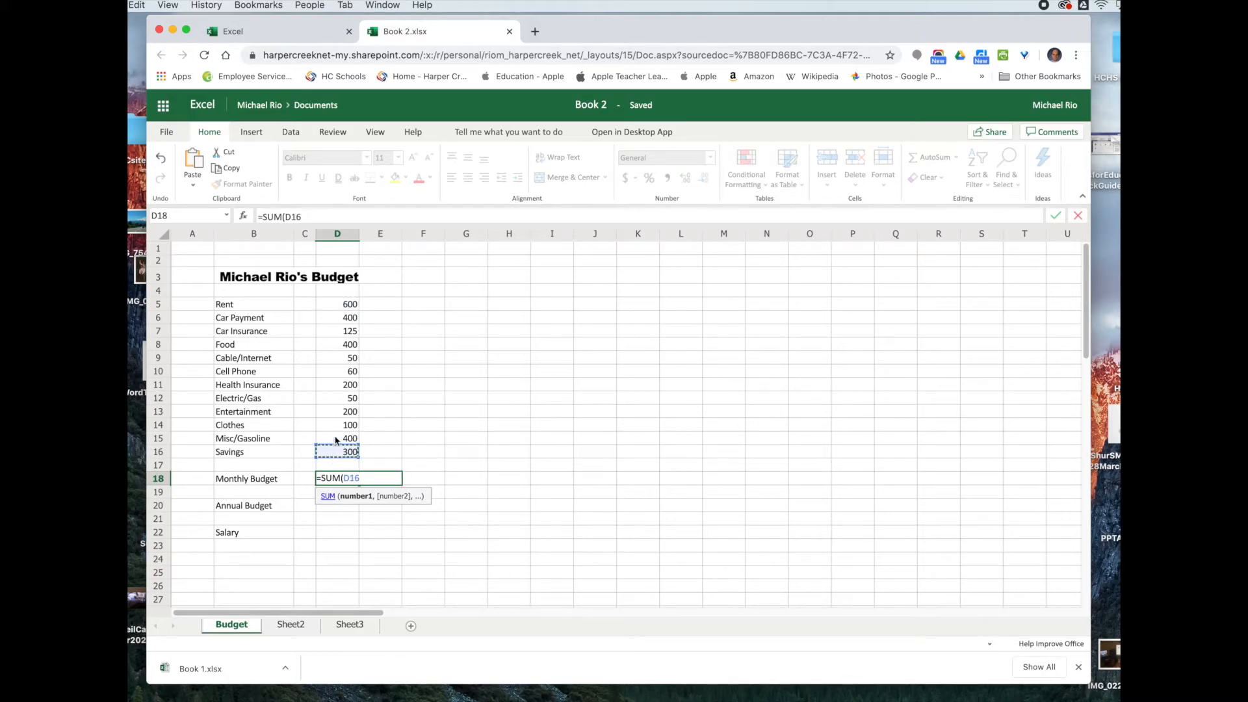
pyautogui.click(336, 305)
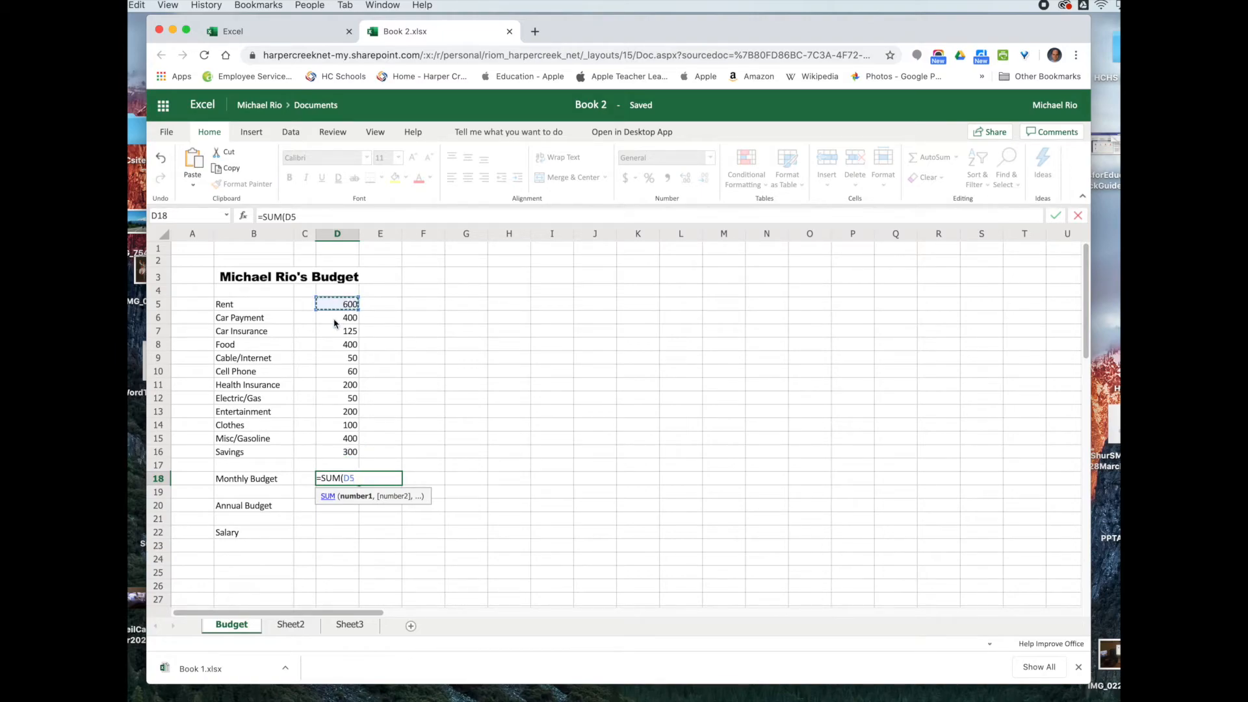
pyautogui.write(':')
pyautogui.click(333, 450)
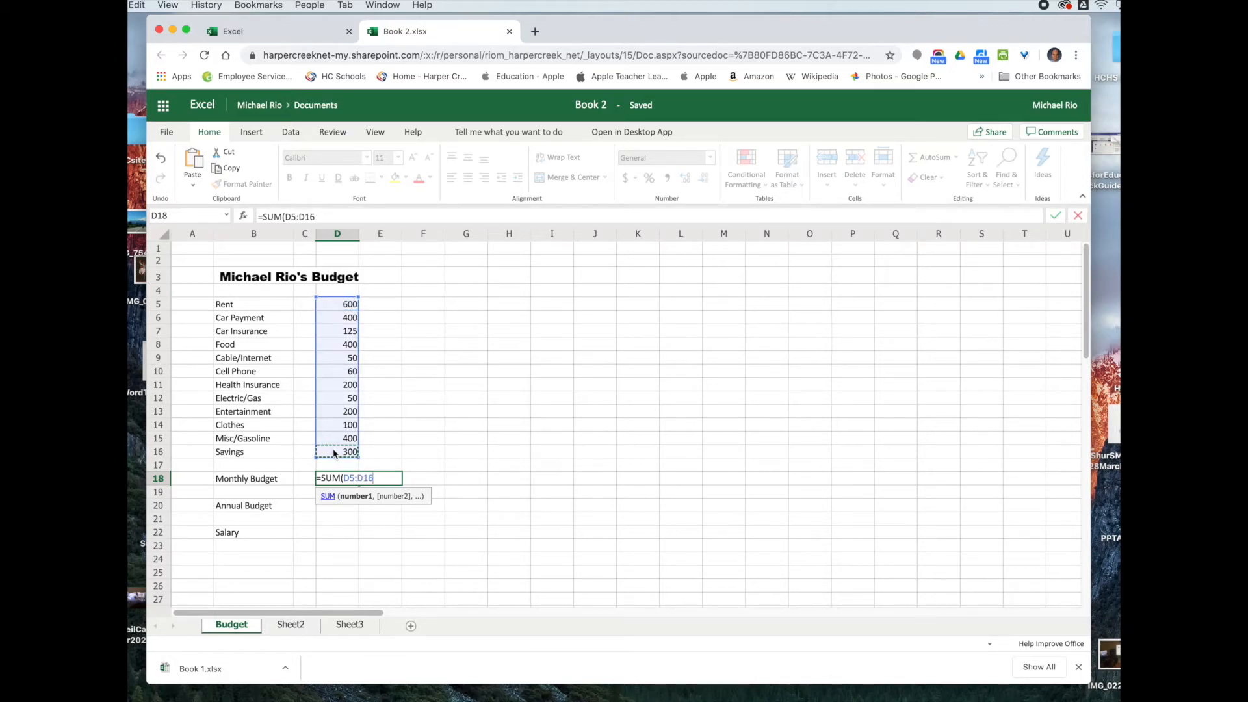
pyautogui.write(')')
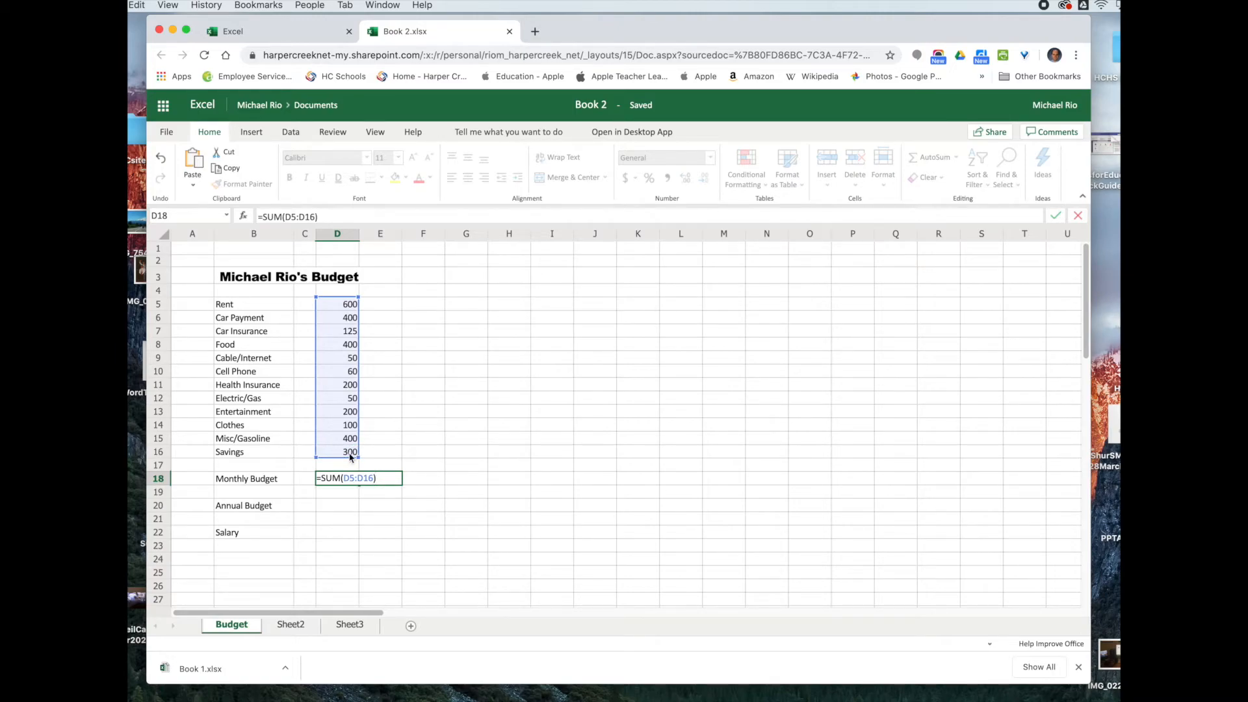
pyautogui.press('Return')
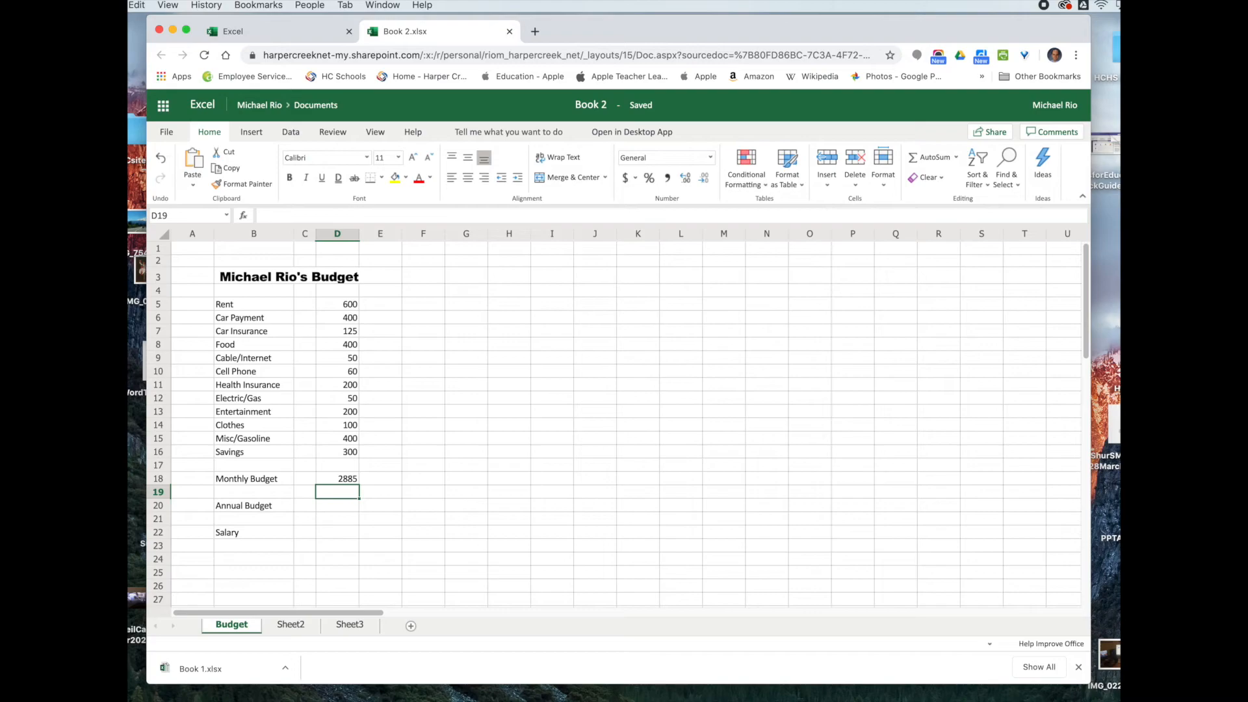
# Step: Enter =D18*12 in D20 so the Annual Budget shows 34620
pyautogui.click(343, 481)
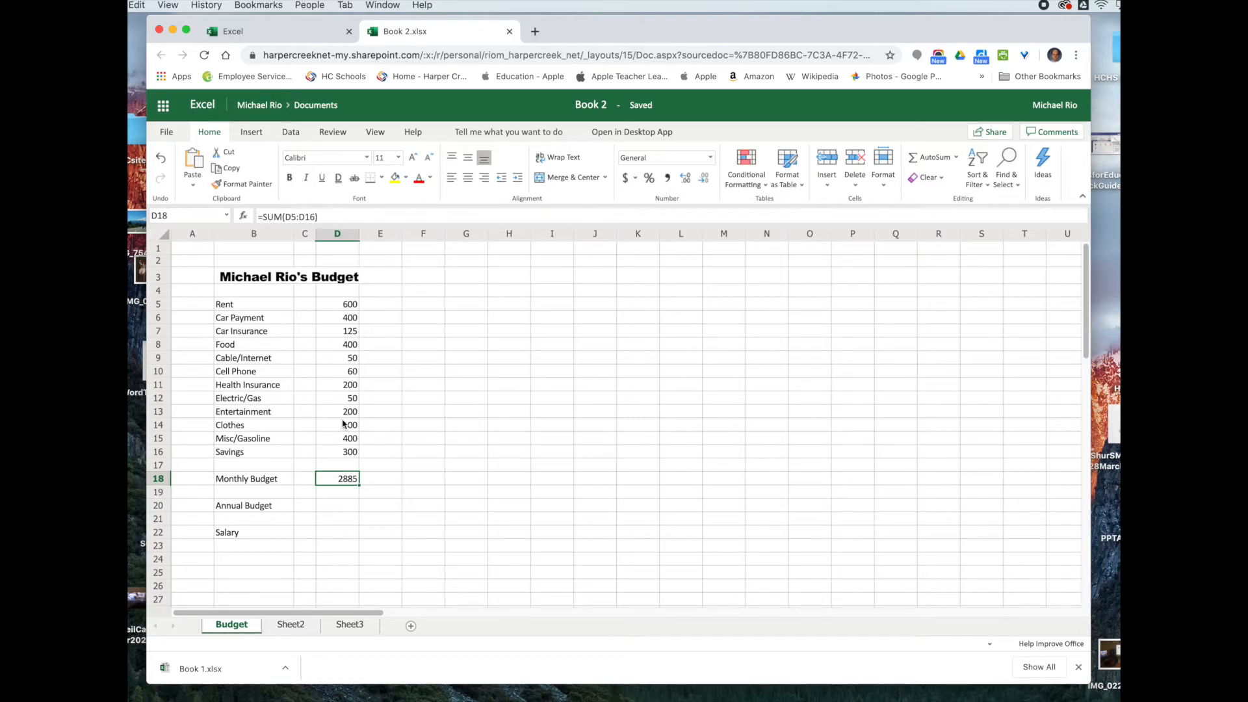
pyautogui.click(331, 511)
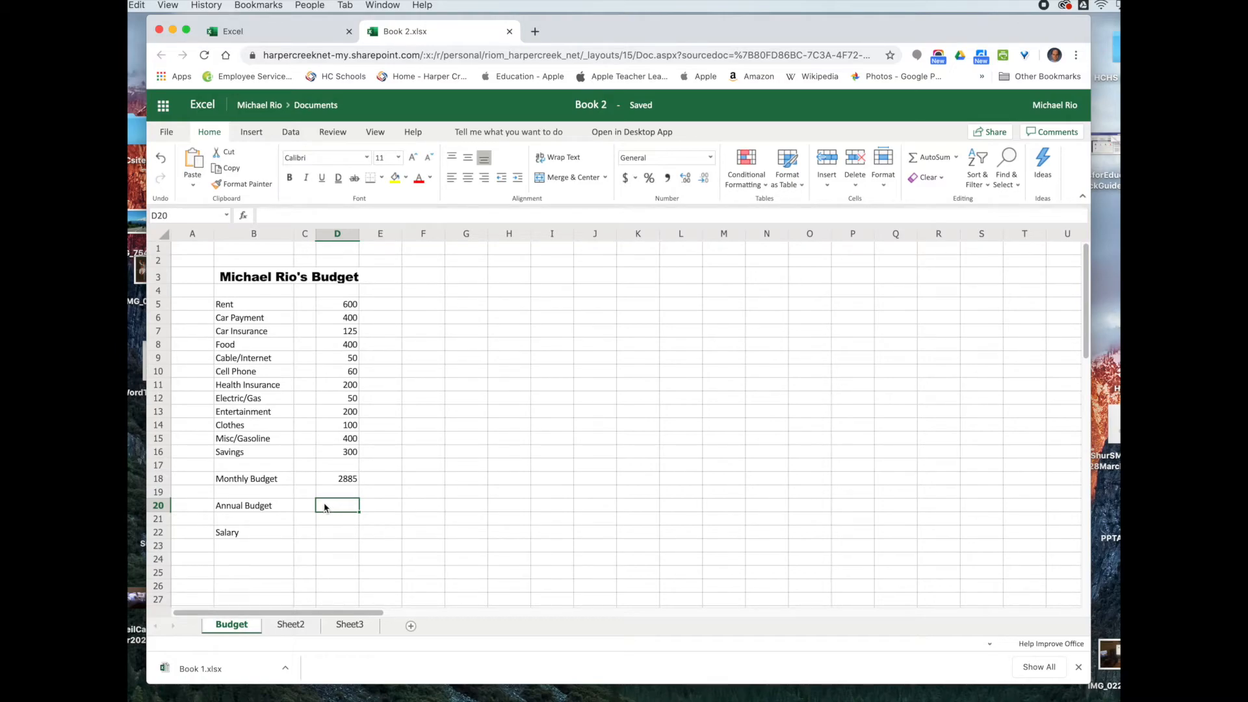
pyautogui.write('=')
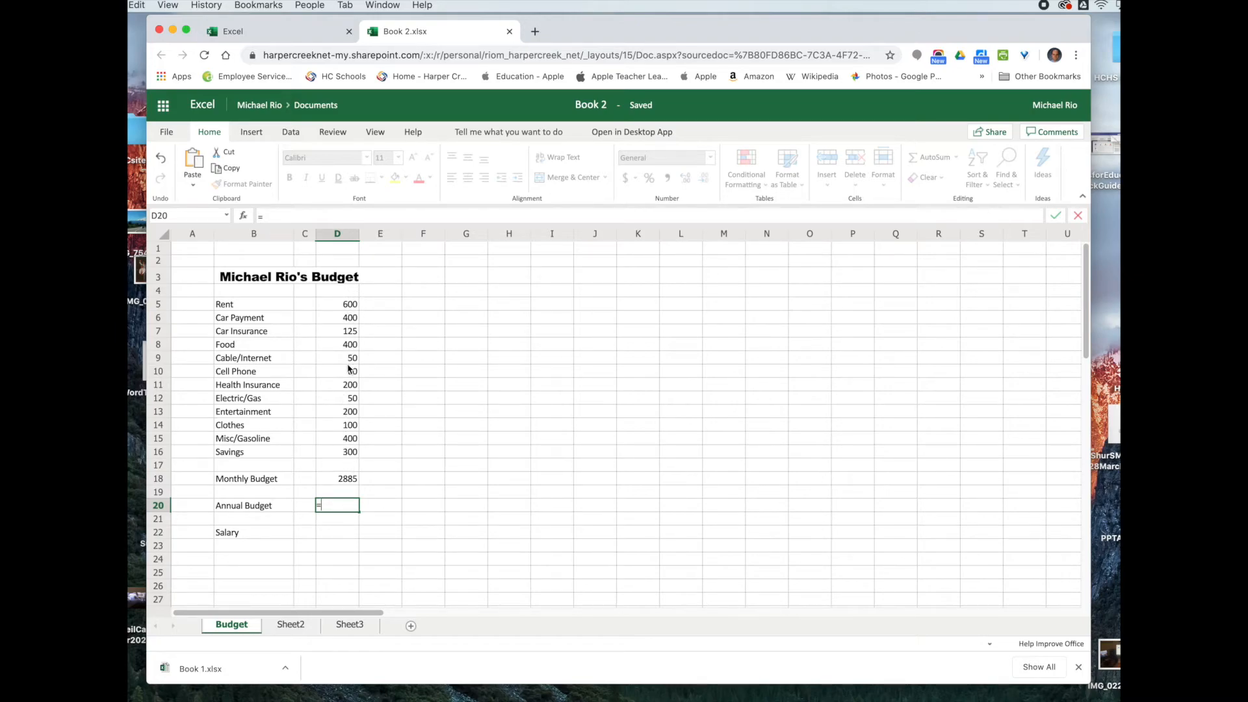
pyautogui.click(335, 481)
pyautogui.write('*')
pyautogui.write('12')
pyautogui.press('Return')
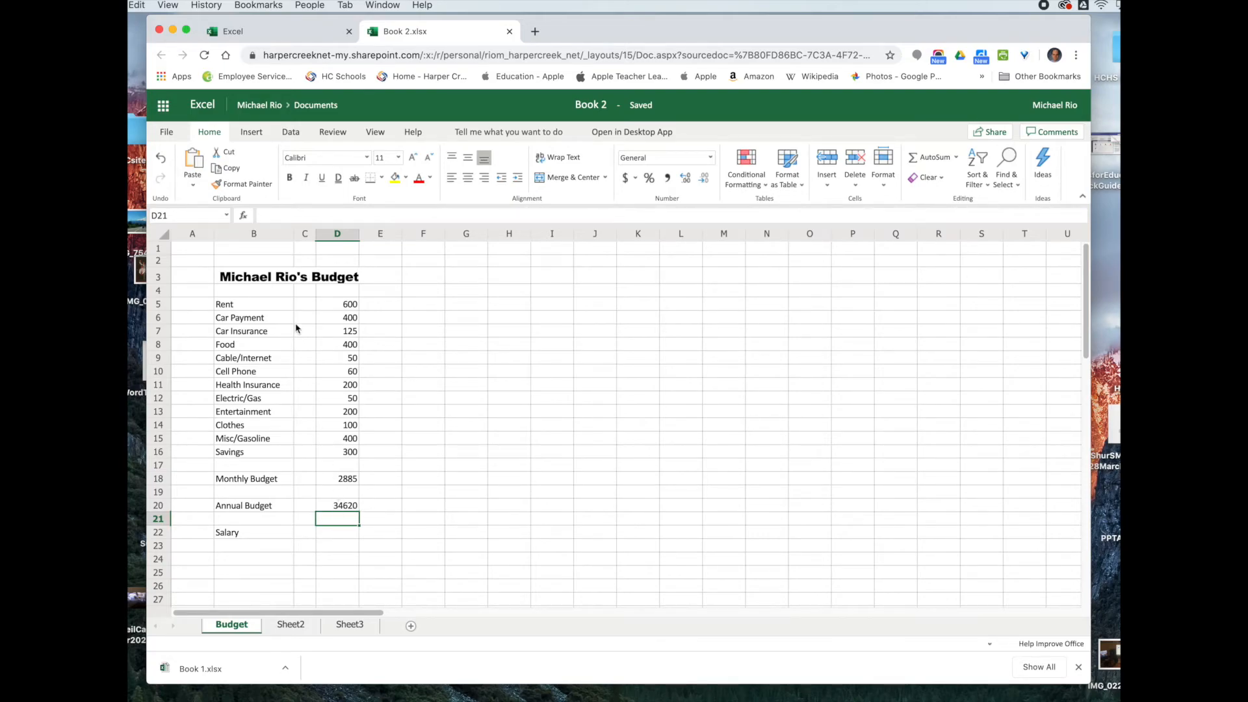
pyautogui.click(338, 508)
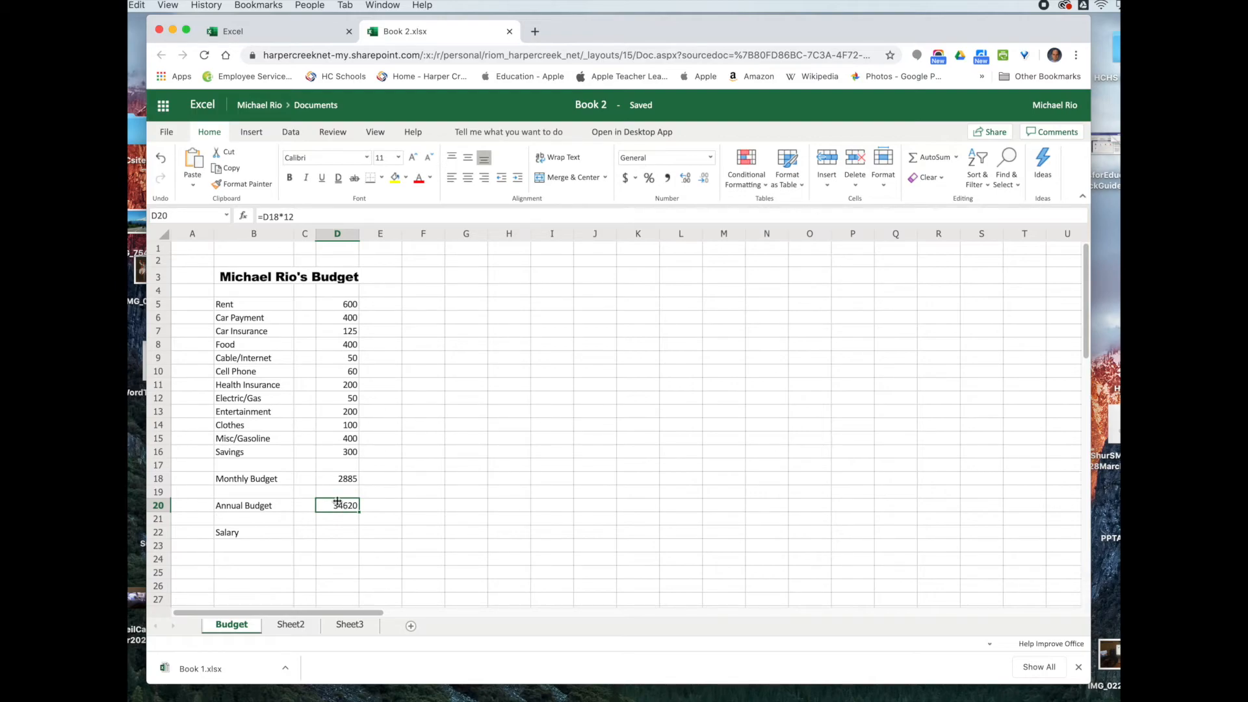
pyautogui.click(327, 536)
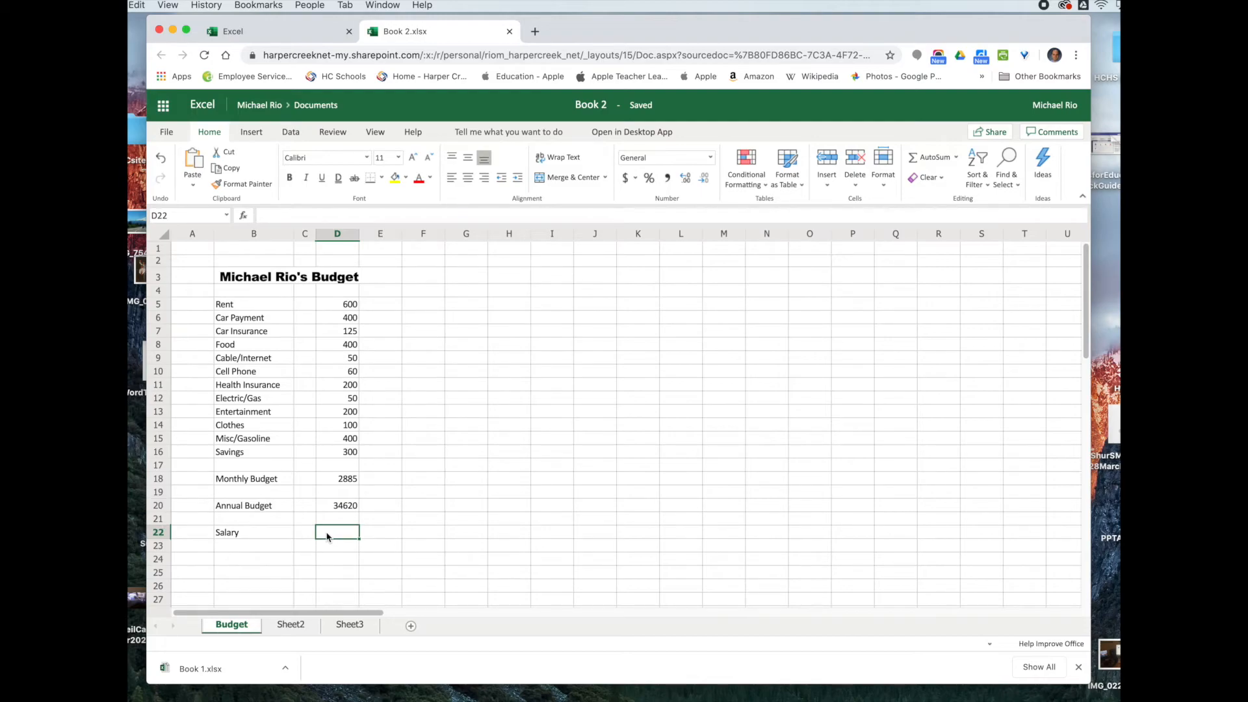
pyautogui.write('=')
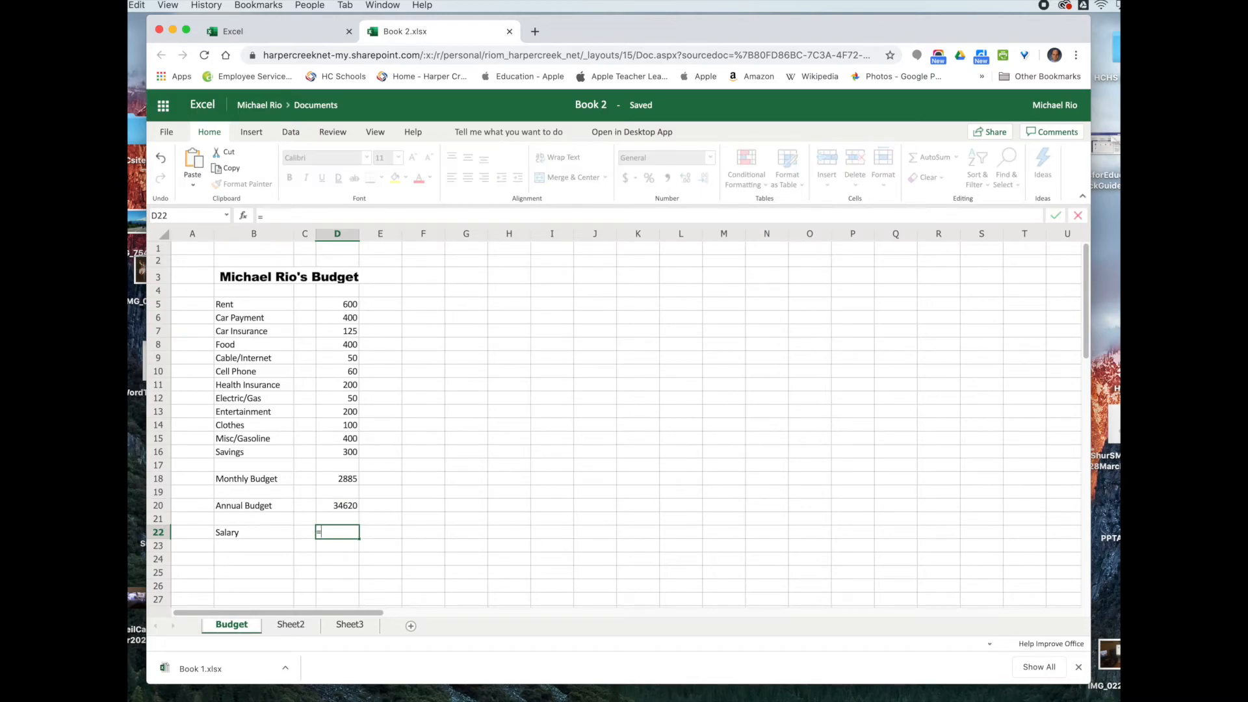
pyautogui.click(330, 505)
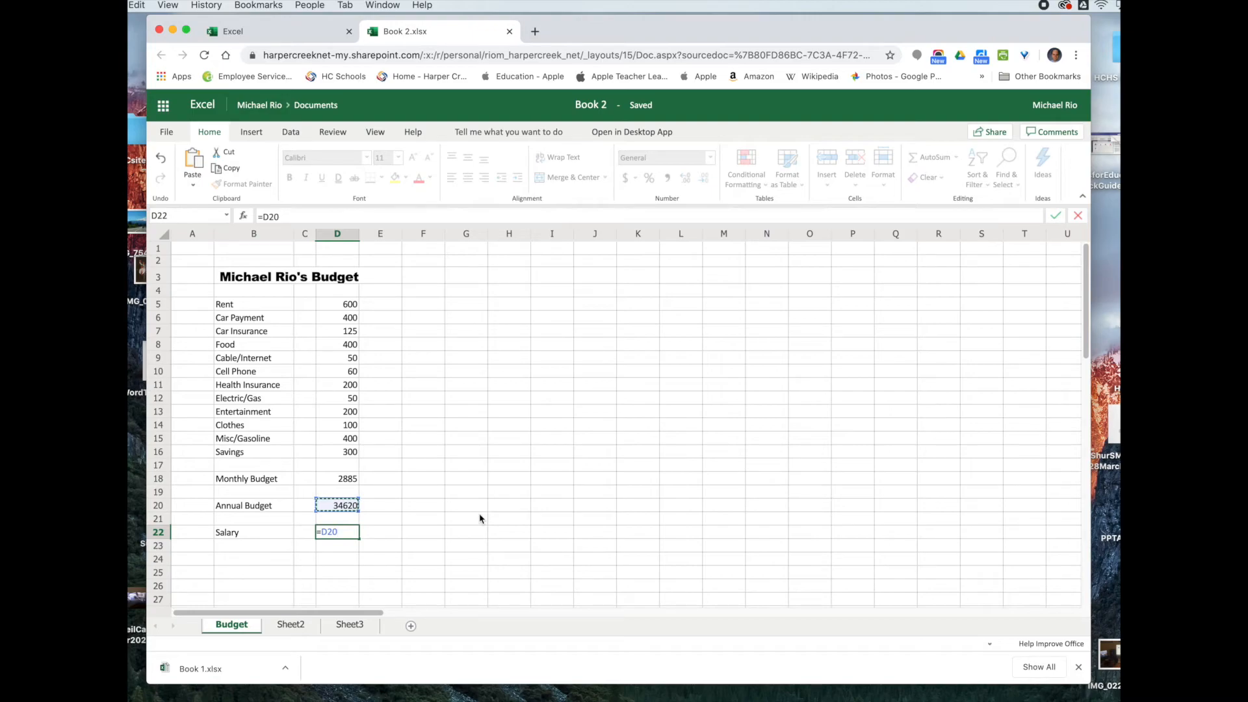
pyautogui.write('*1.2')
pyautogui.press('Return')
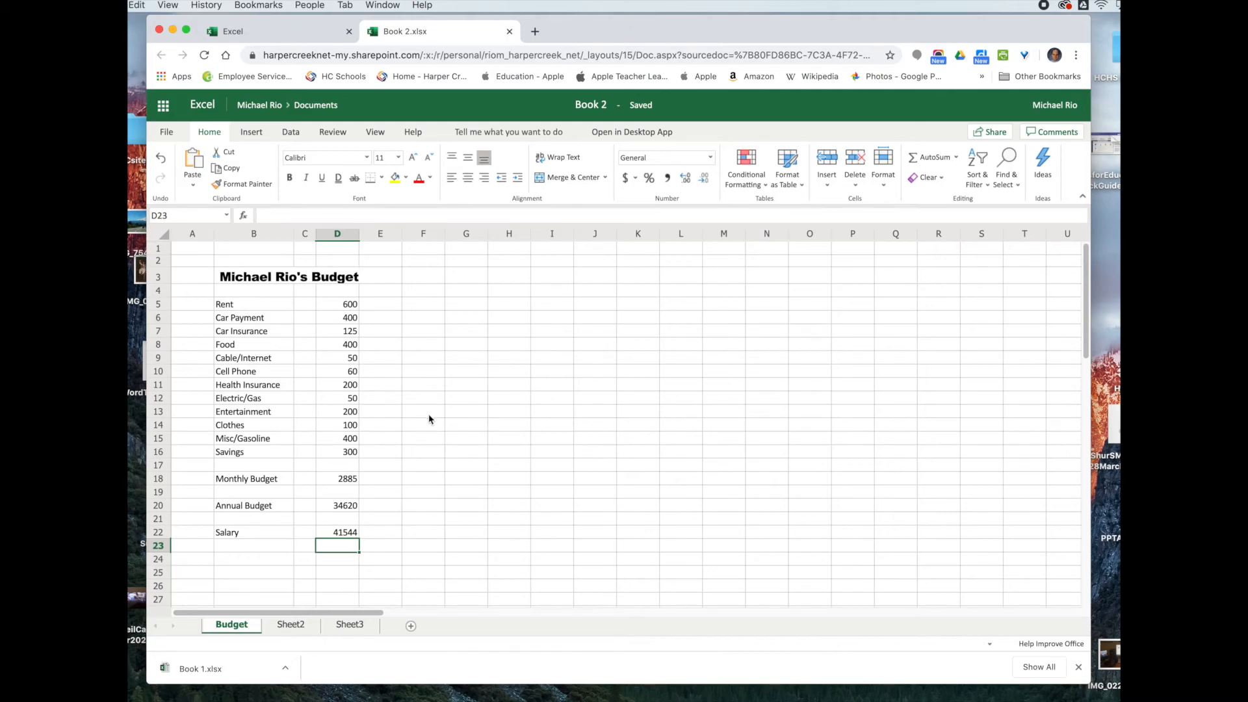
# Step: Format the amounts D5:D22 as $ English (United States) accounting values
pyautogui.moveTo(327, 303); pyautogui.dragTo(338, 536)
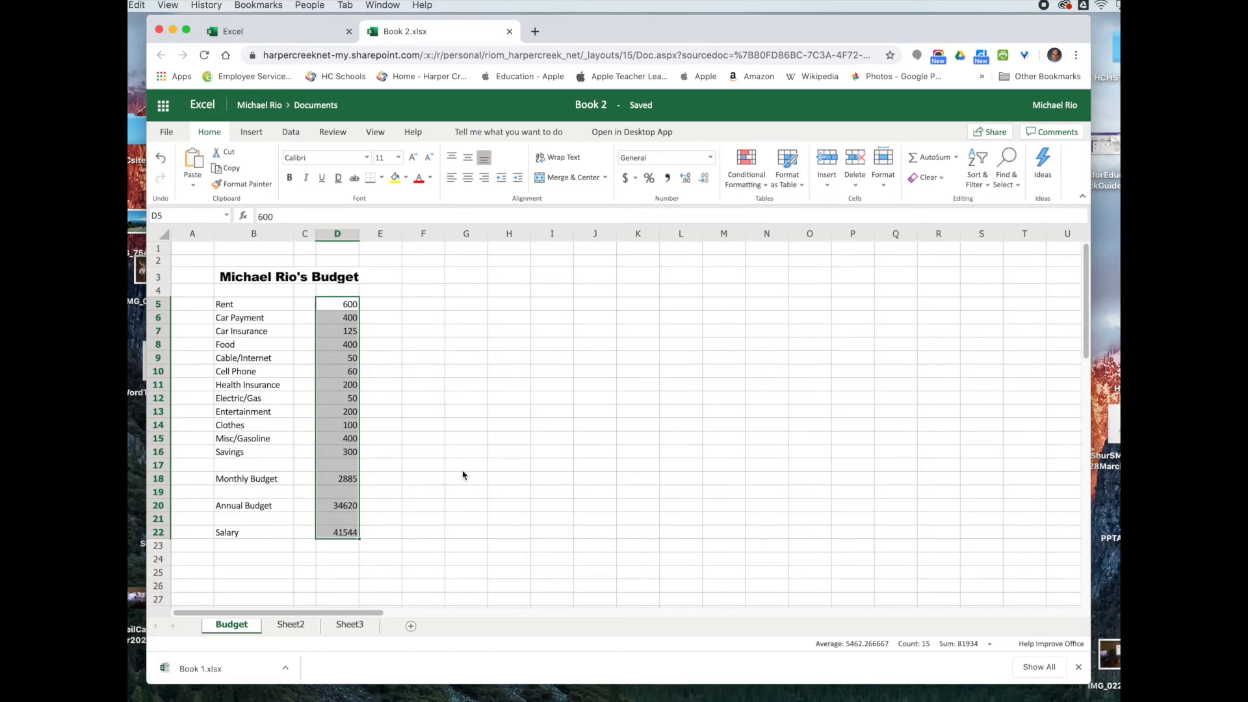
pyautogui.click(636, 179)
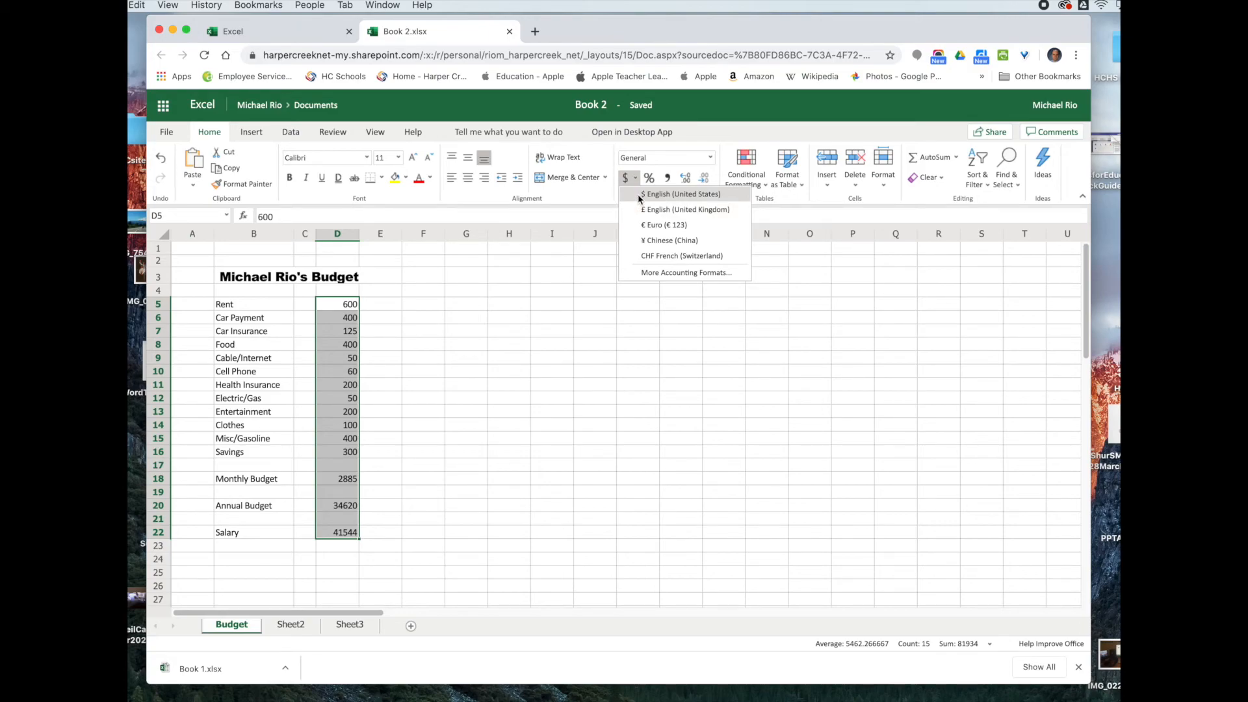
pyautogui.click(640, 195)
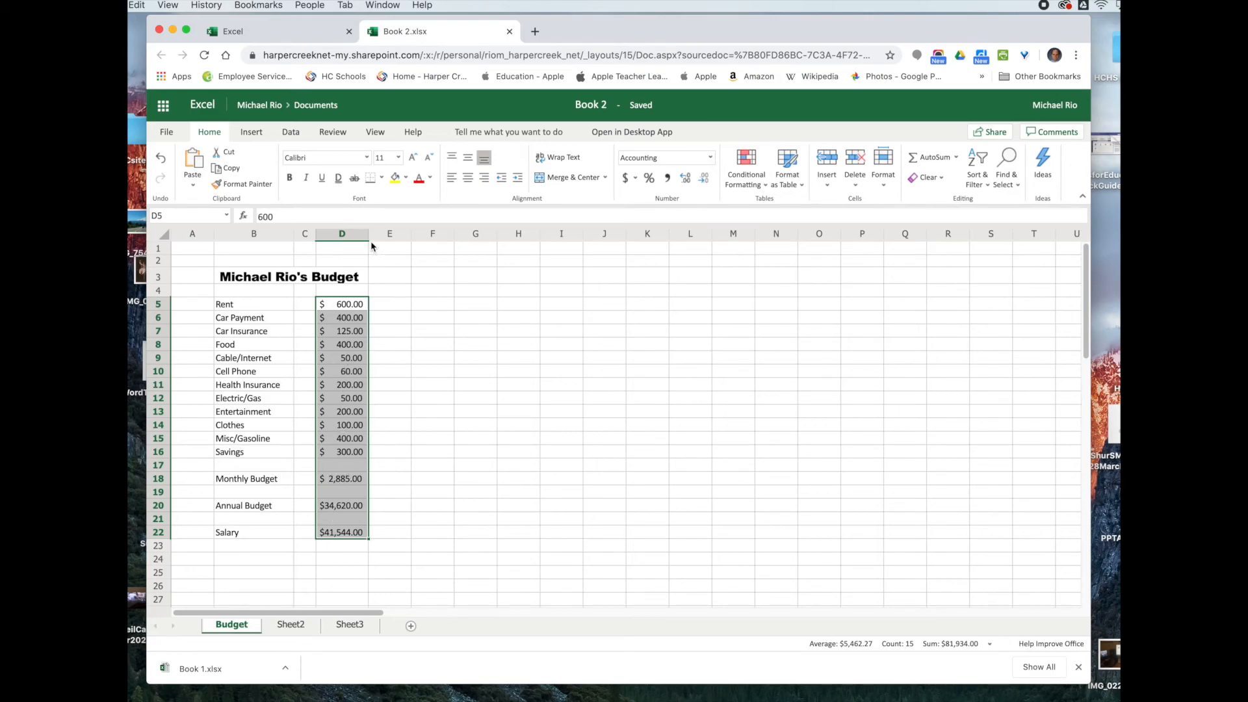
# Step: Widen column D so every amount, like $ 41,544.00, displays fully
pyautogui.moveTo(368, 239); pyautogui.dragTo(351, 239)
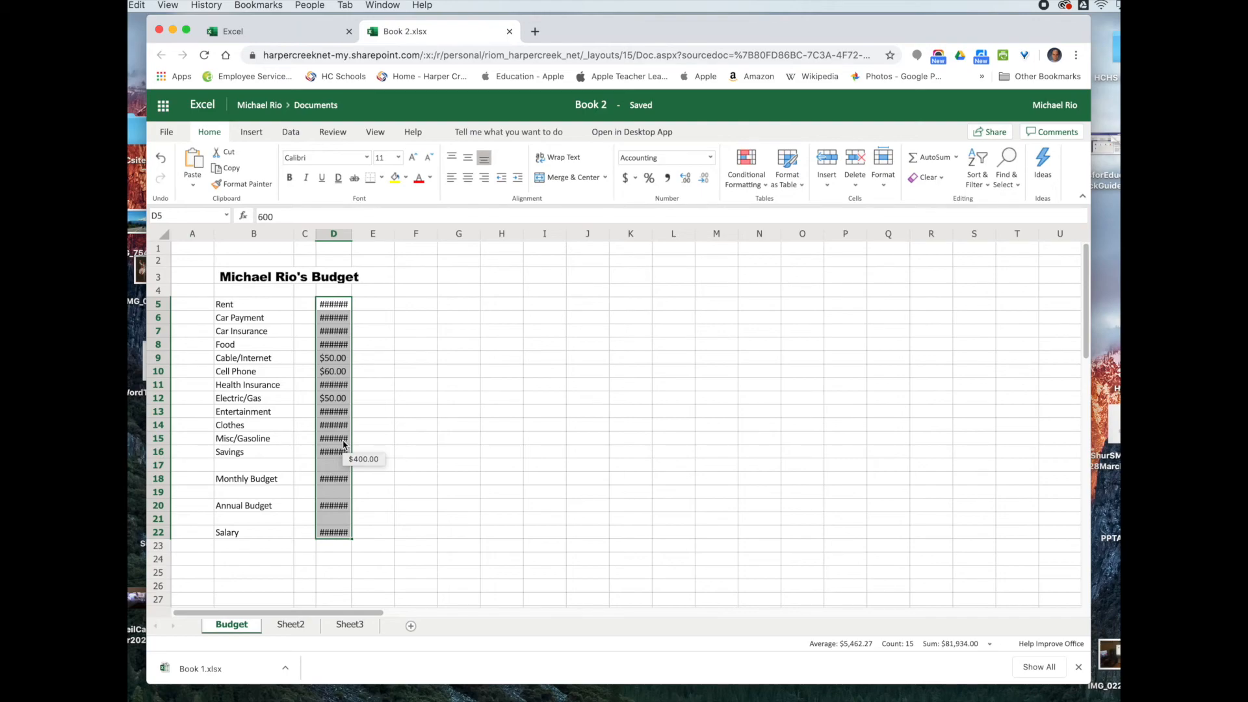
pyautogui.moveTo(352, 234); pyautogui.dragTo(372, 237)
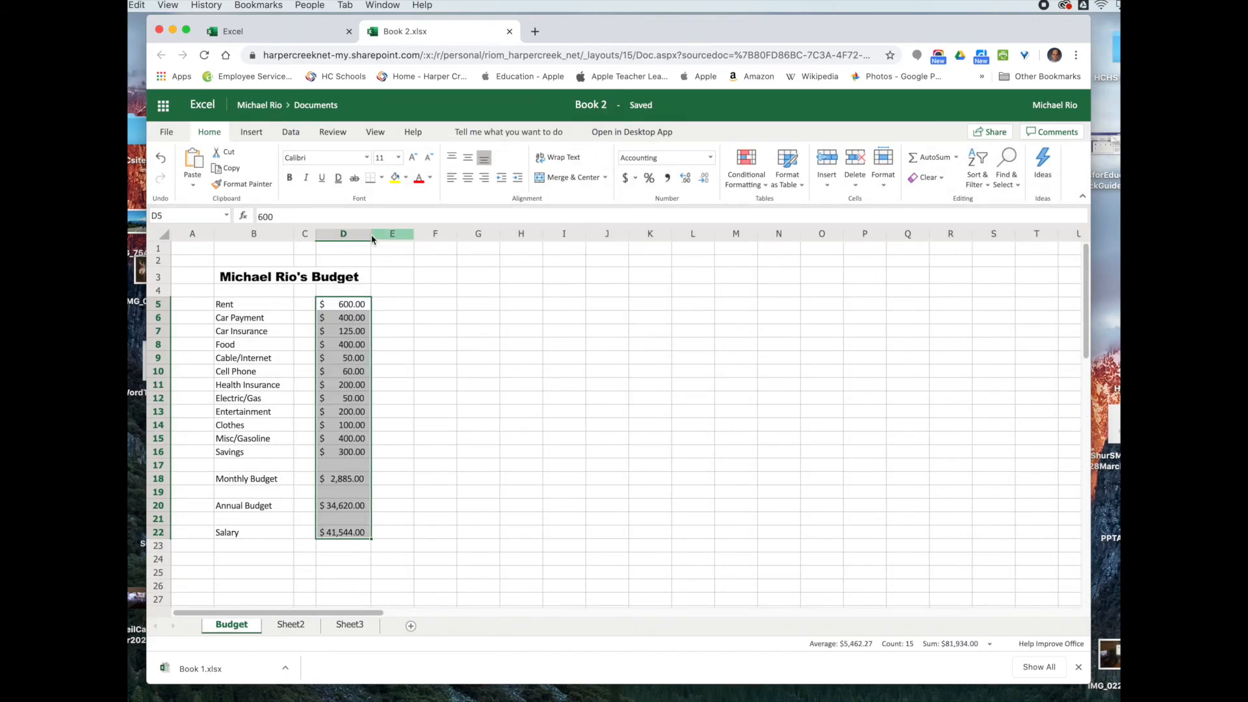
pyautogui.click(372, 235)
pyautogui.moveTo(372, 236); pyautogui.dragTo(375, 237)
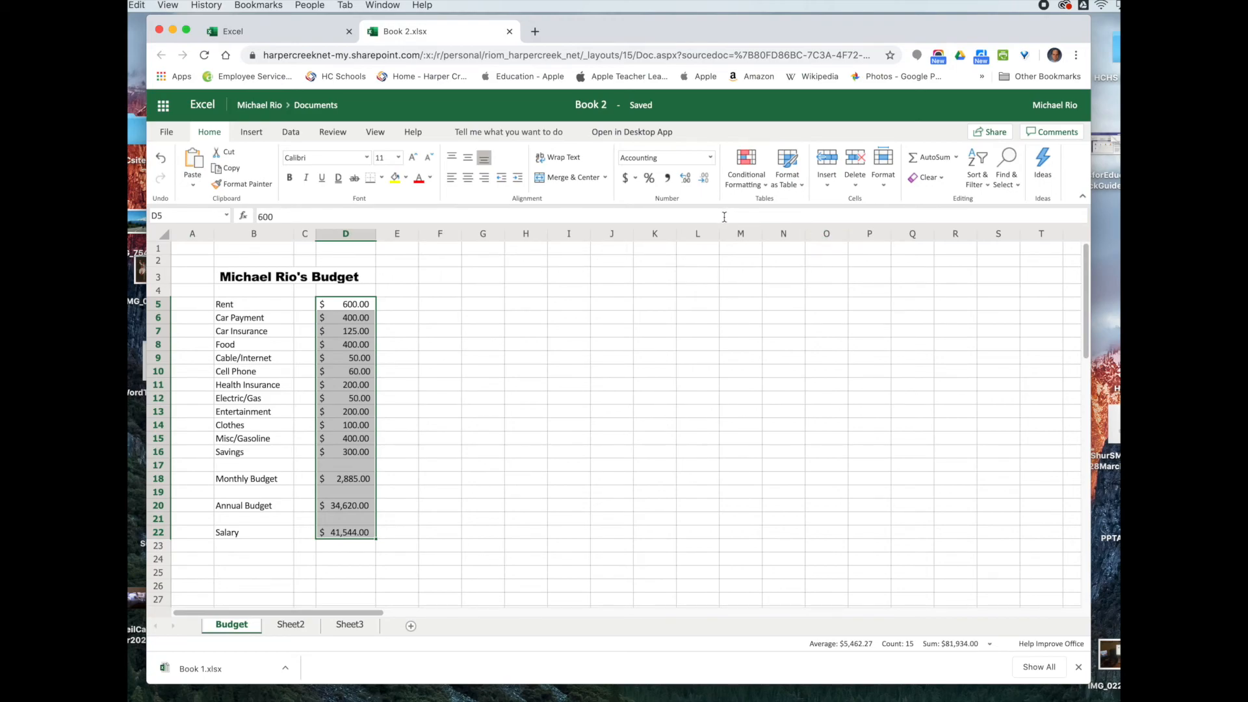
# Step: Switch D5:D22 to Currency format so values read like $600.00 and $41,544.00
pyautogui.click(709, 158)
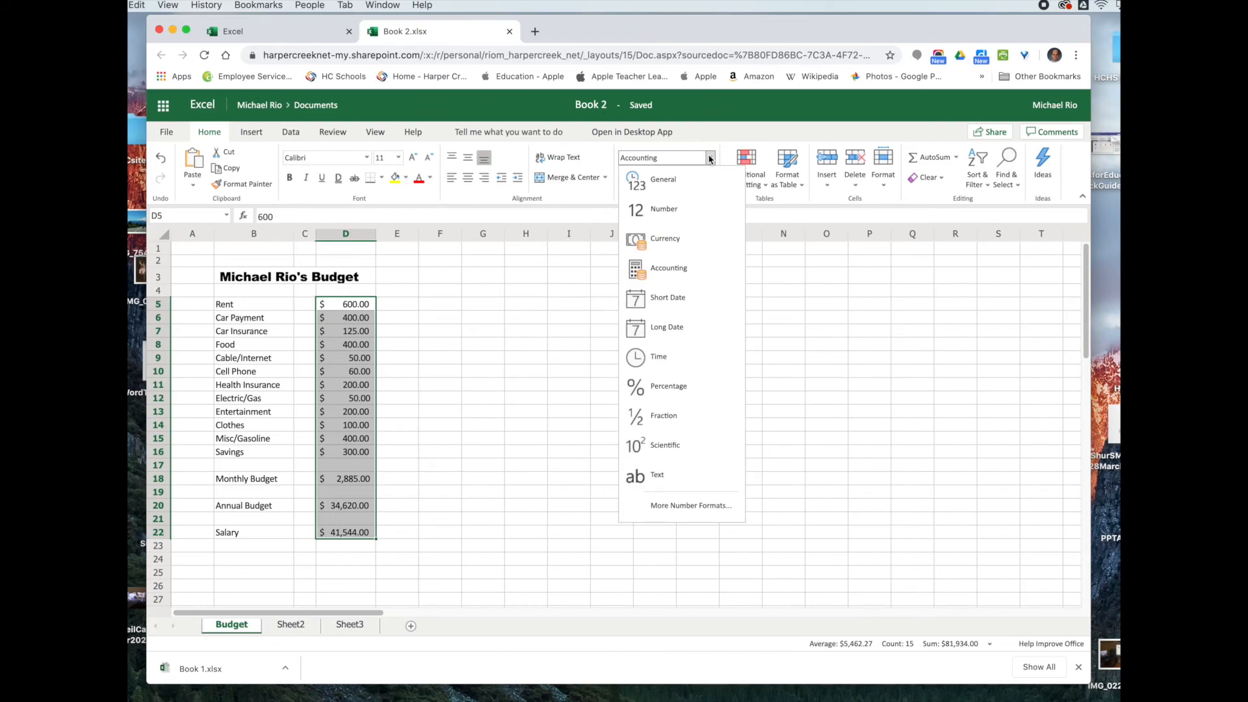
pyautogui.click(687, 239)
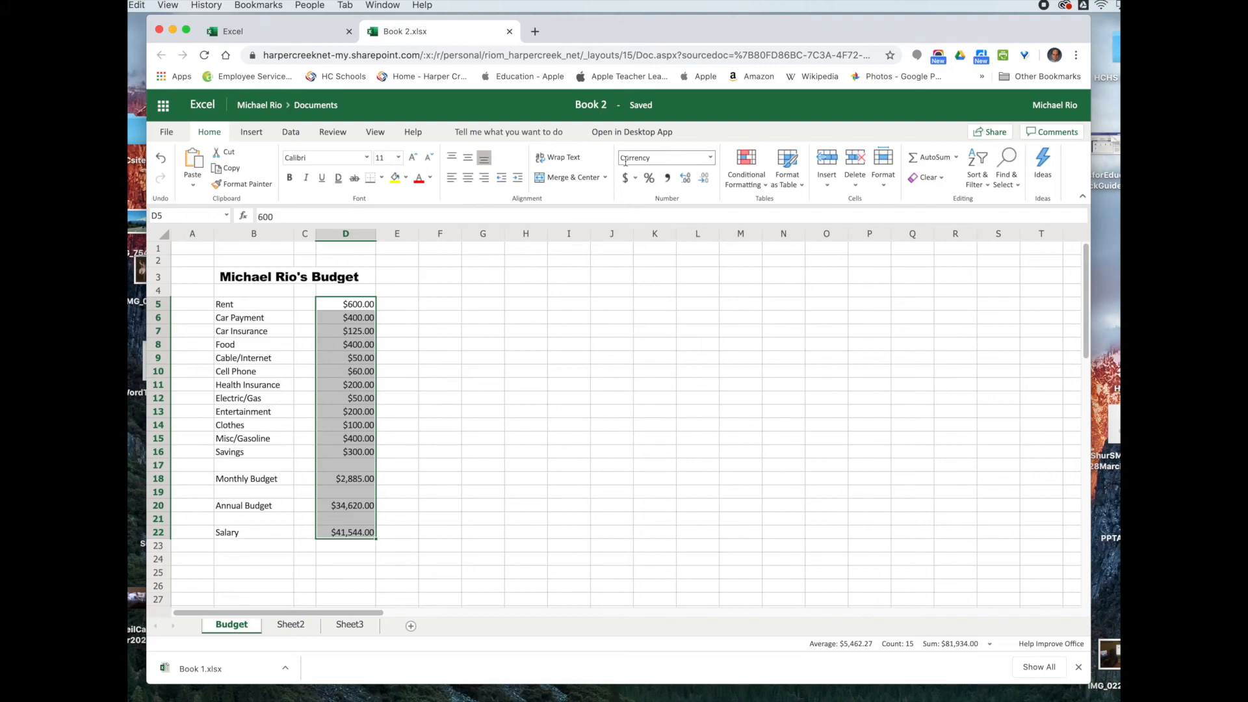
pyautogui.click(711, 160)
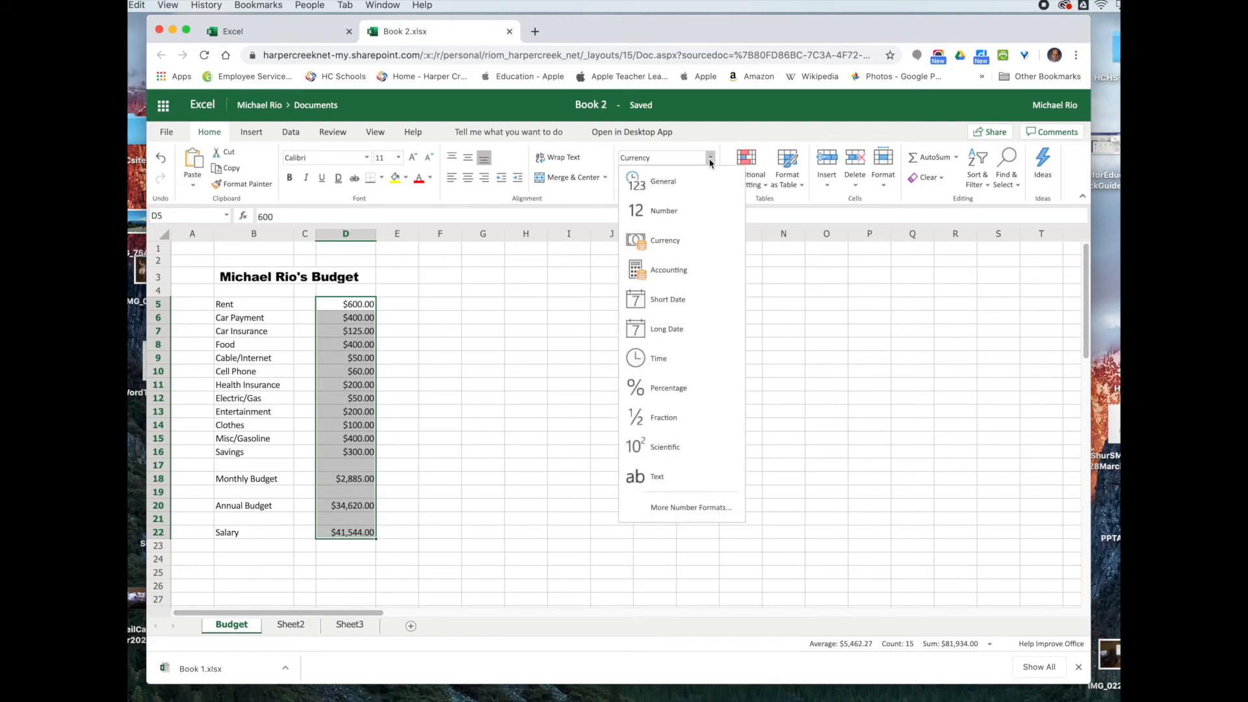
pyautogui.click(703, 239)
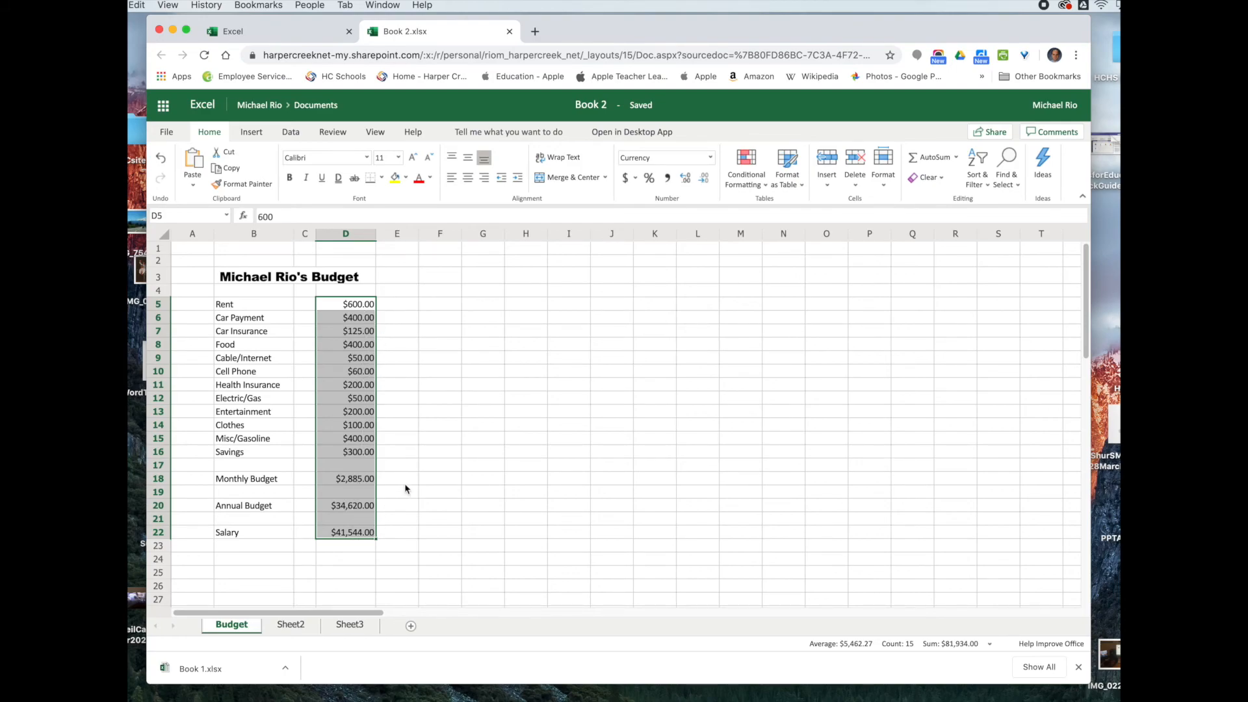
pyautogui.click(444, 366)
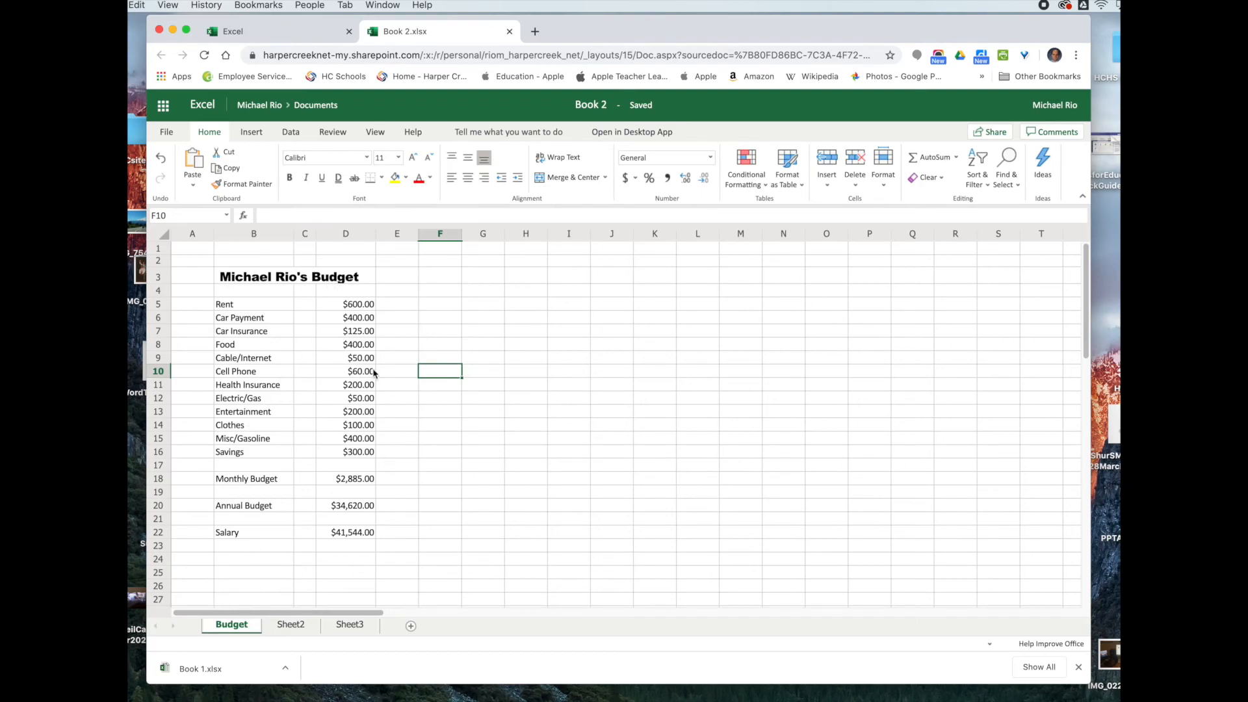
# Step: Make the Monthly Budget and Annual Budget labels bold
pyautogui.click(221, 480)
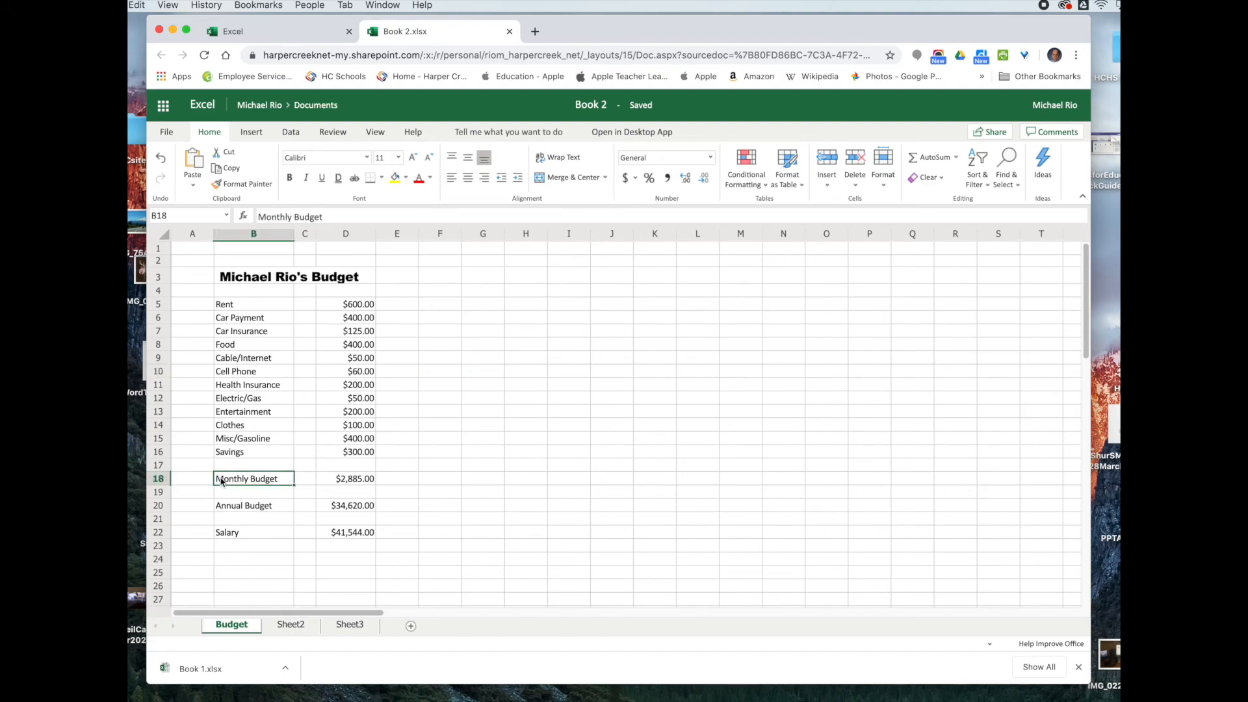
pyautogui.click(290, 178)
pyautogui.click(236, 509)
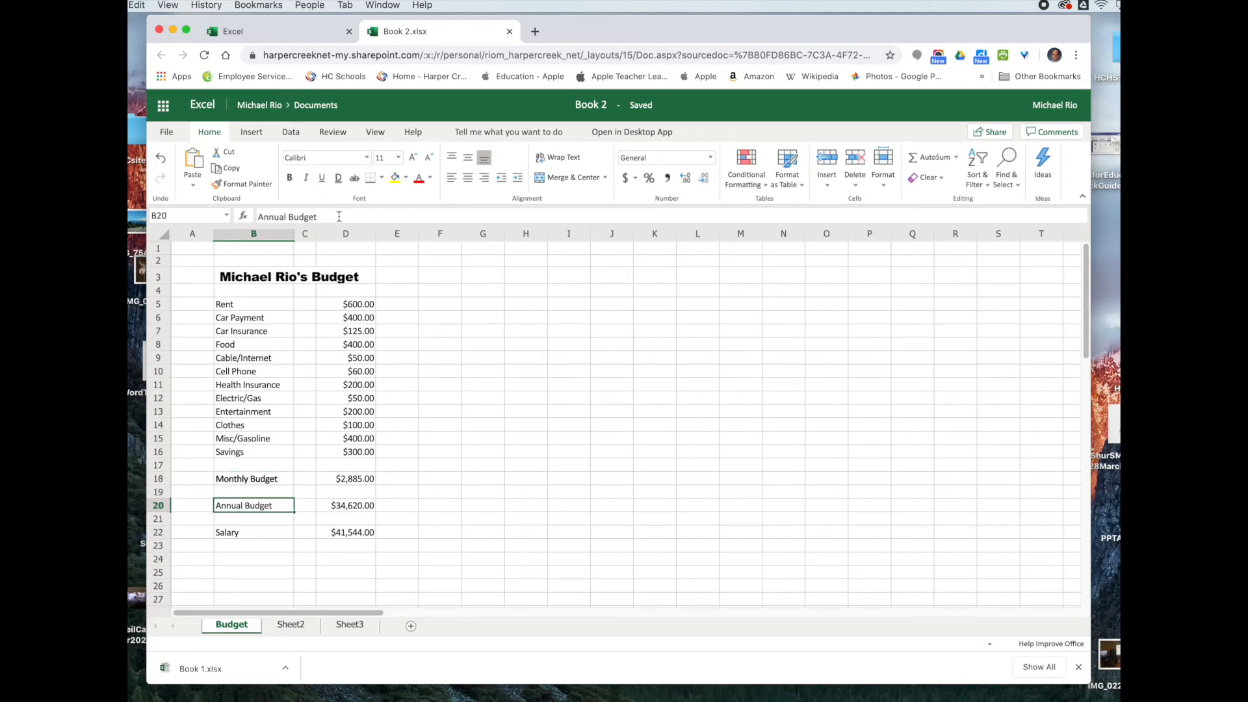
pyautogui.click(289, 178)
# Step: Color the Salary, Annual Budget and Monthly Budget labels blue
pyautogui.click(234, 533)
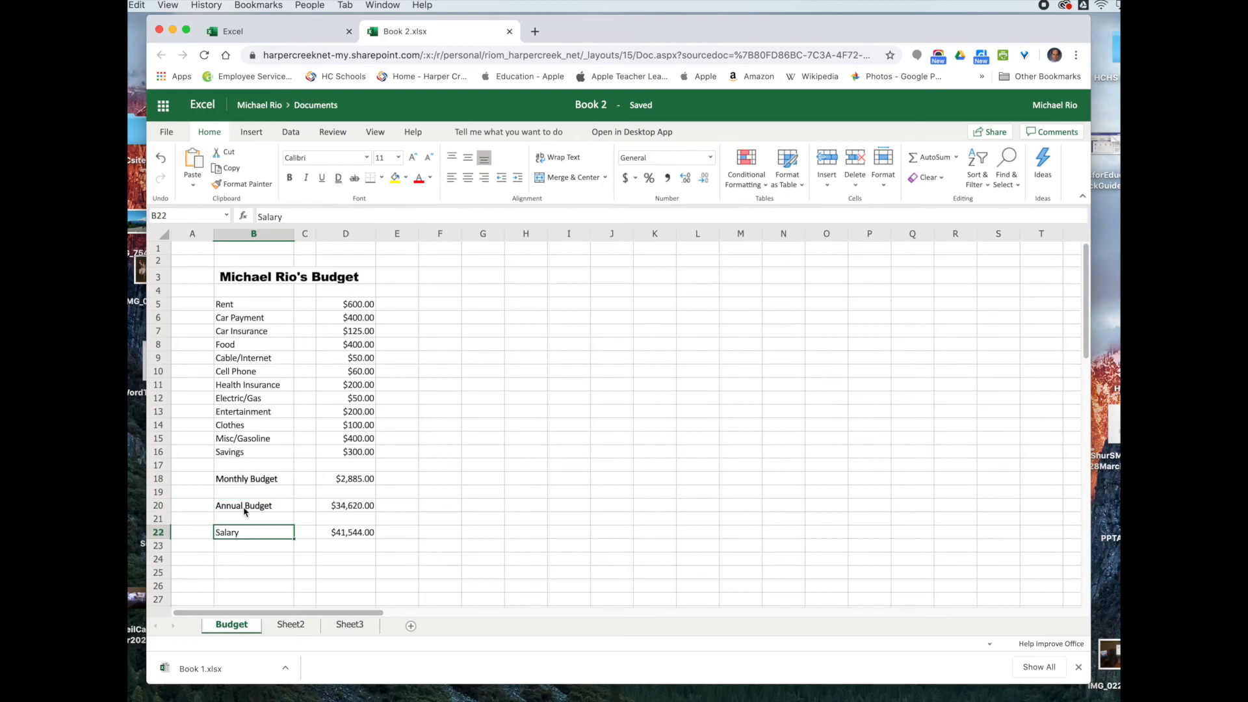
pyautogui.click(430, 179)
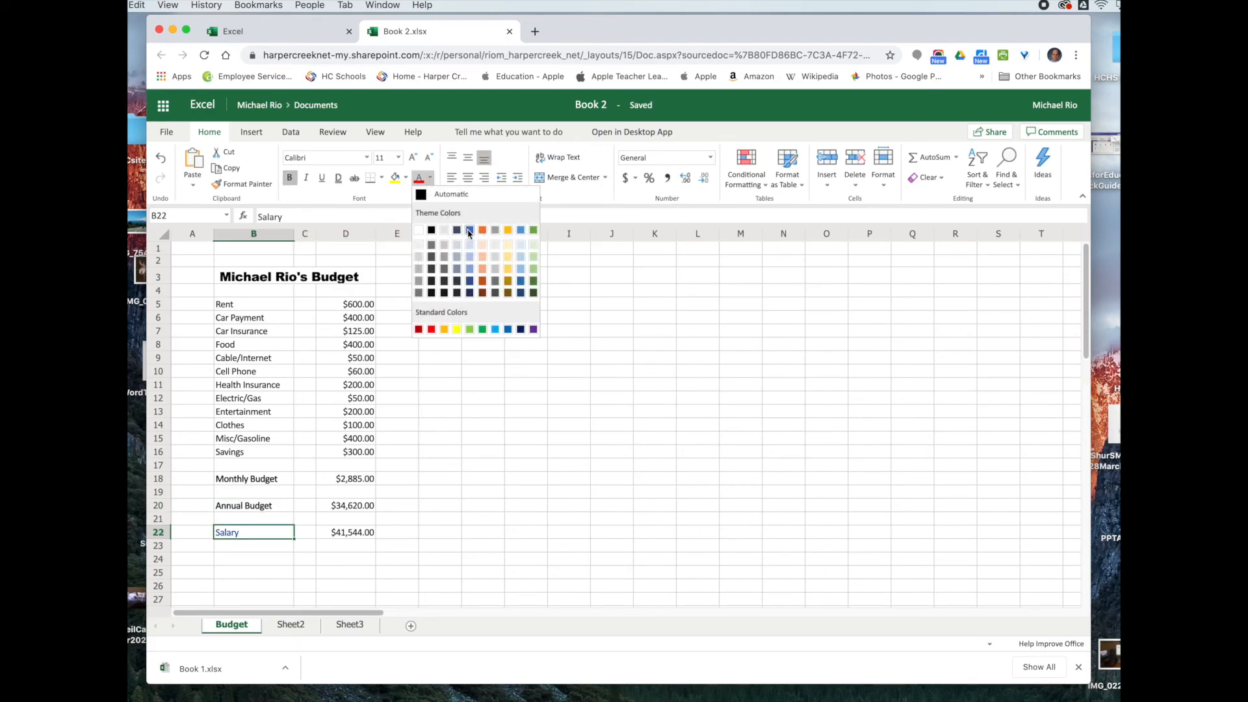
pyautogui.click(506, 330)
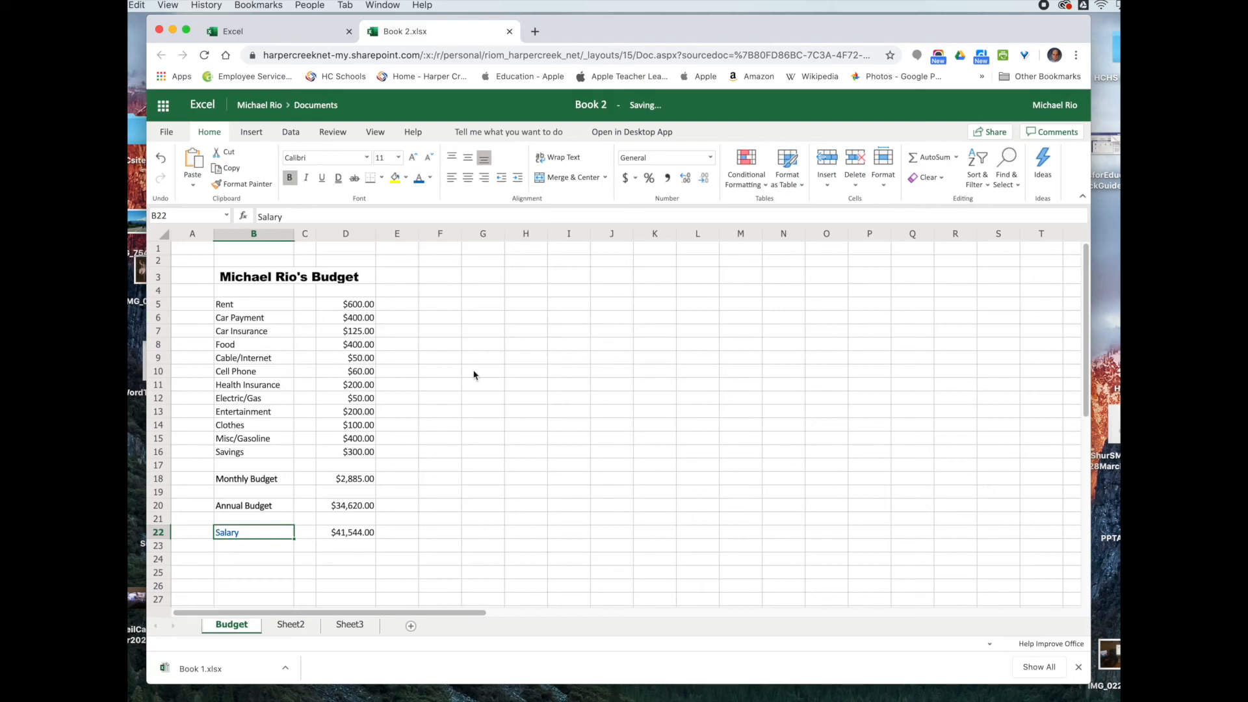
pyautogui.click(247, 508)
pyautogui.click(419, 177)
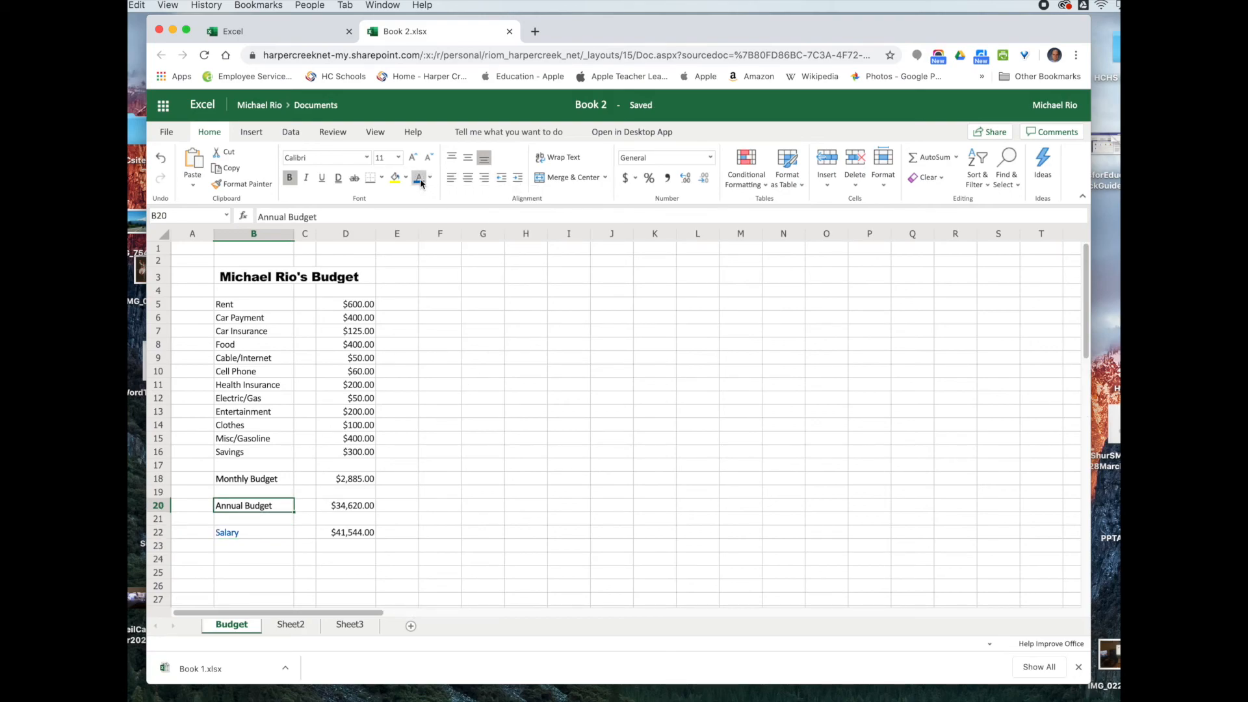
pyautogui.click(248, 479)
pyautogui.click(419, 178)
pyautogui.click(418, 429)
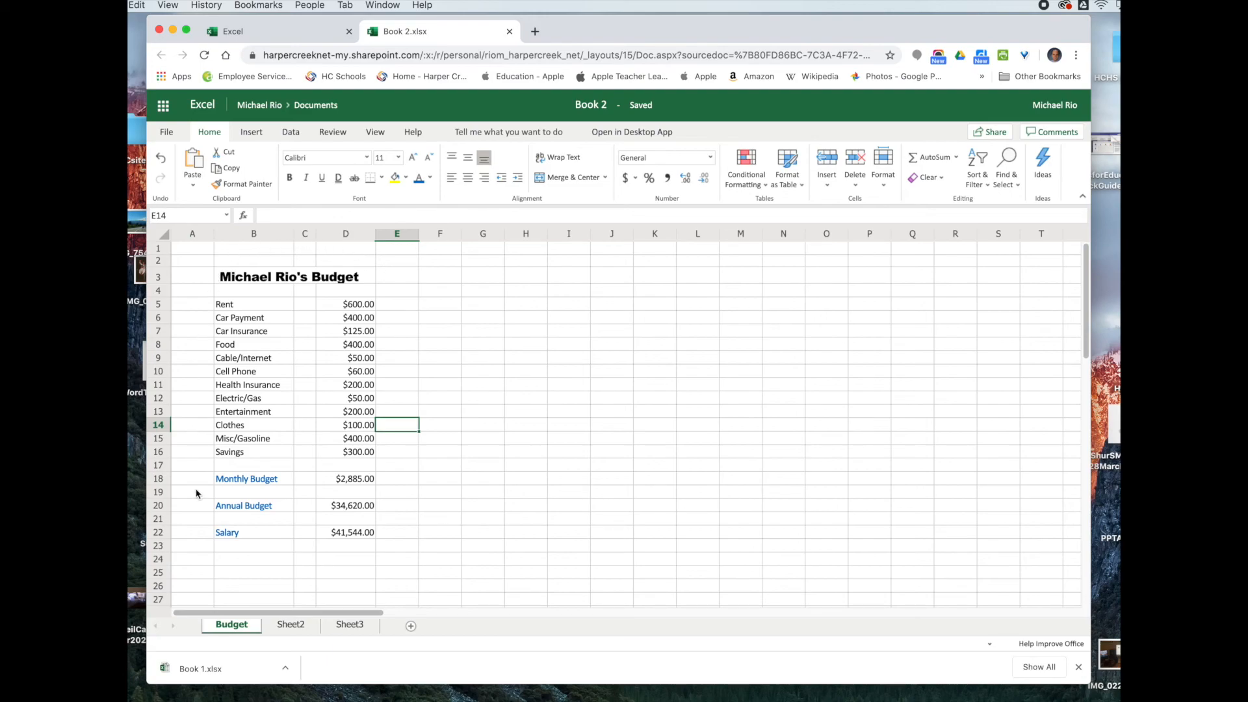
# Step: Look over the Annual Budget and Salary totals, then open the File backstage listing Book 2, Book 1, Book
pyautogui.click(400, 506)
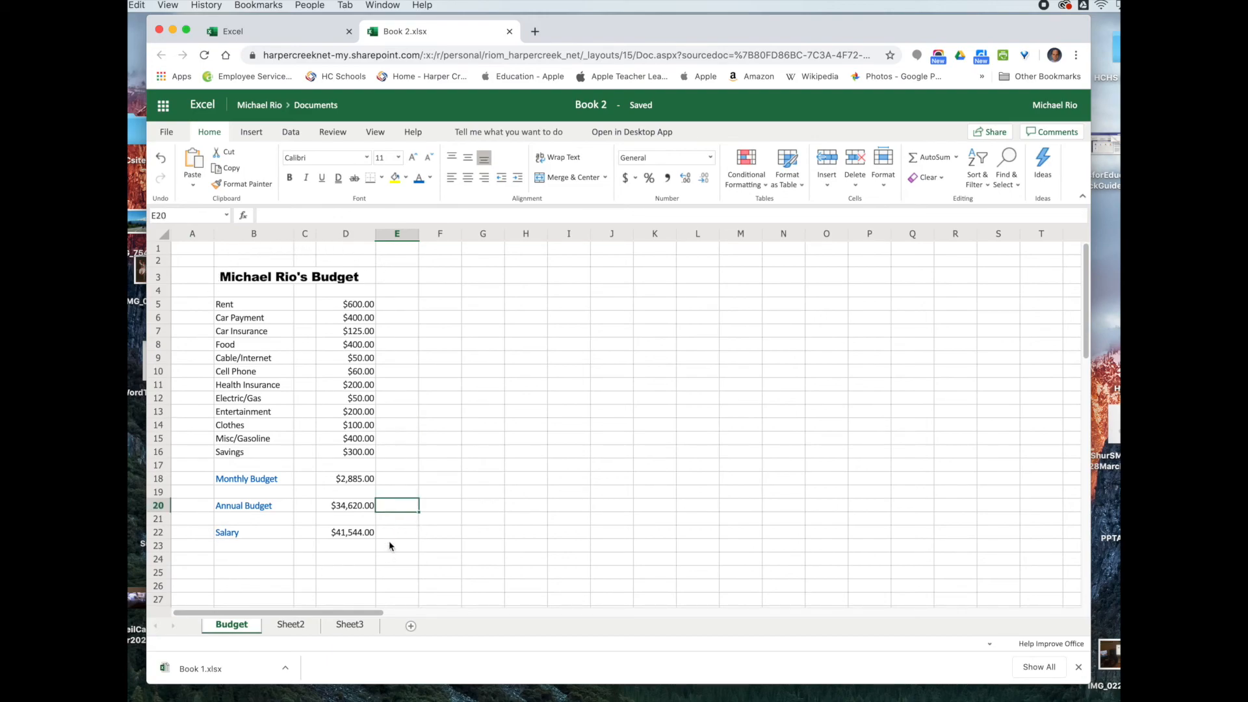
pyautogui.click(389, 539)
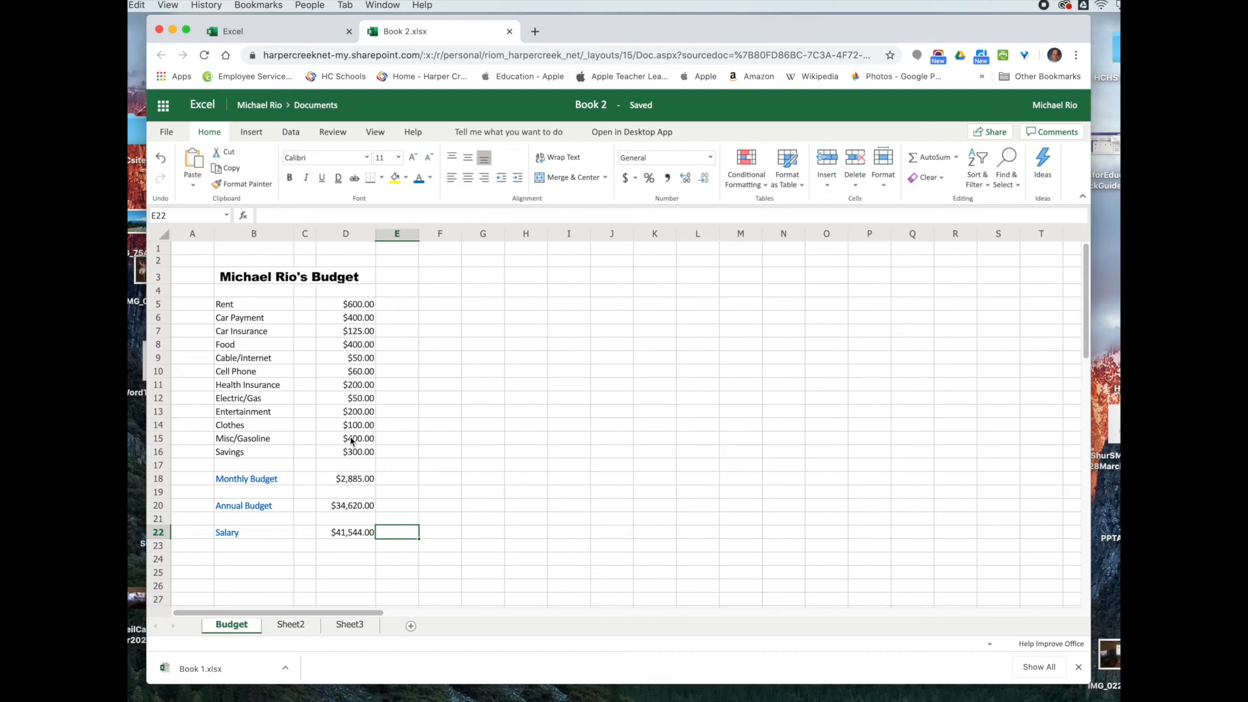
pyautogui.click(350, 548)
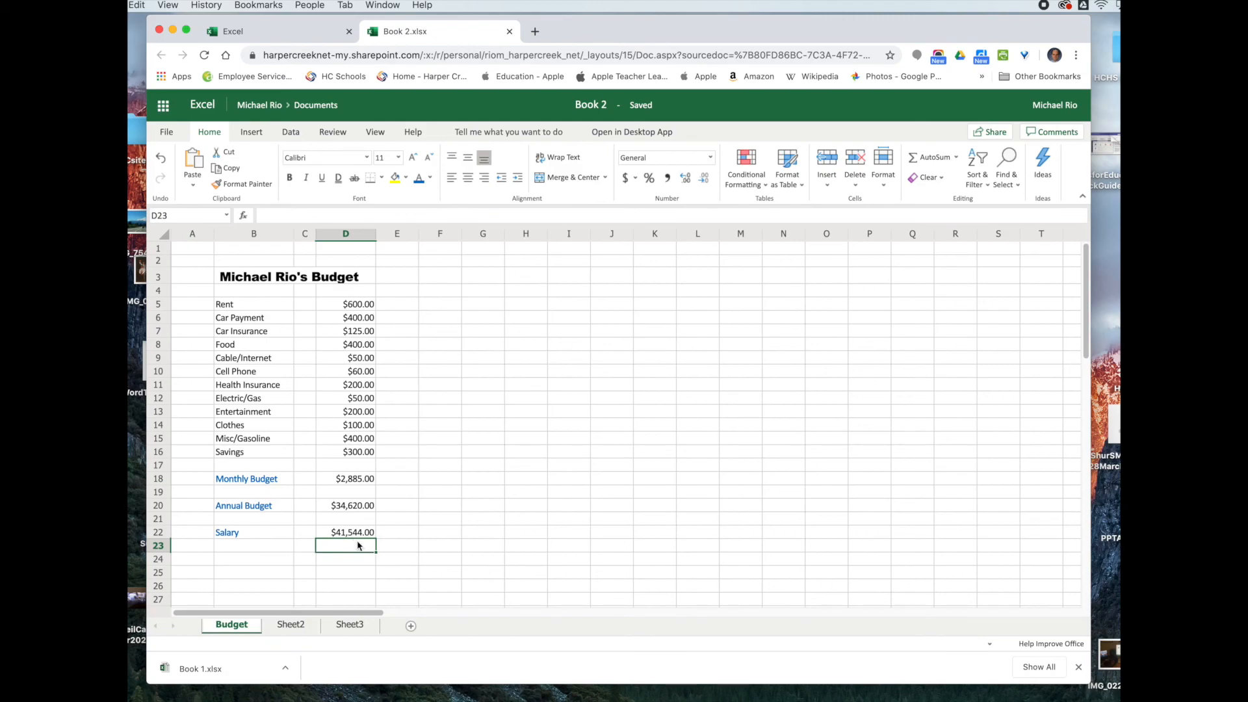
pyautogui.click(165, 132)
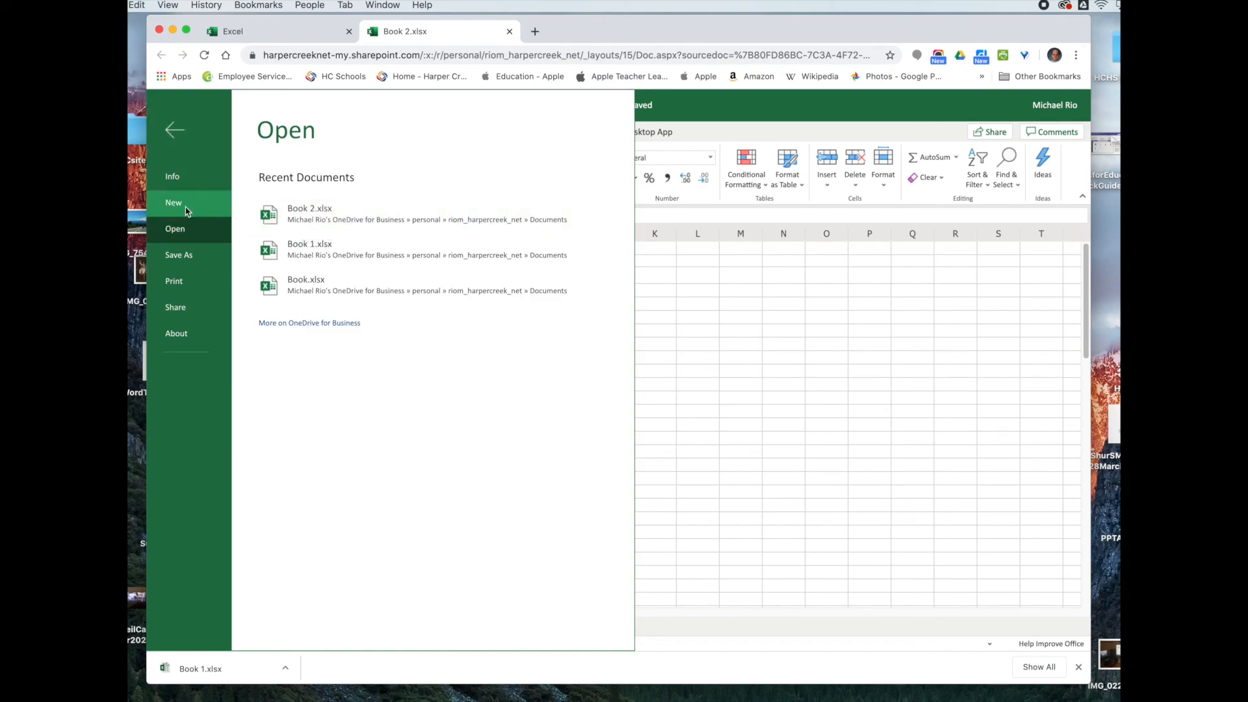
# Step: Show the Save As page with Save As, Rename, Download a Copy and Download as ODS
pyautogui.click(176, 258)
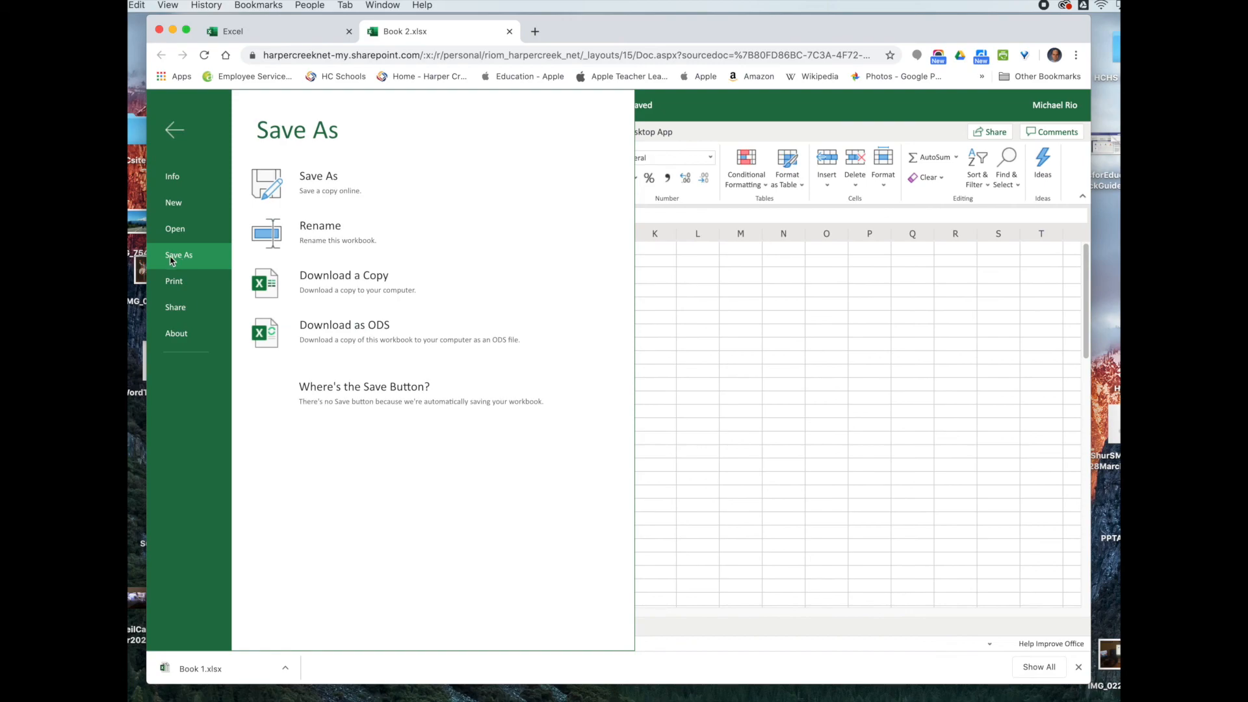